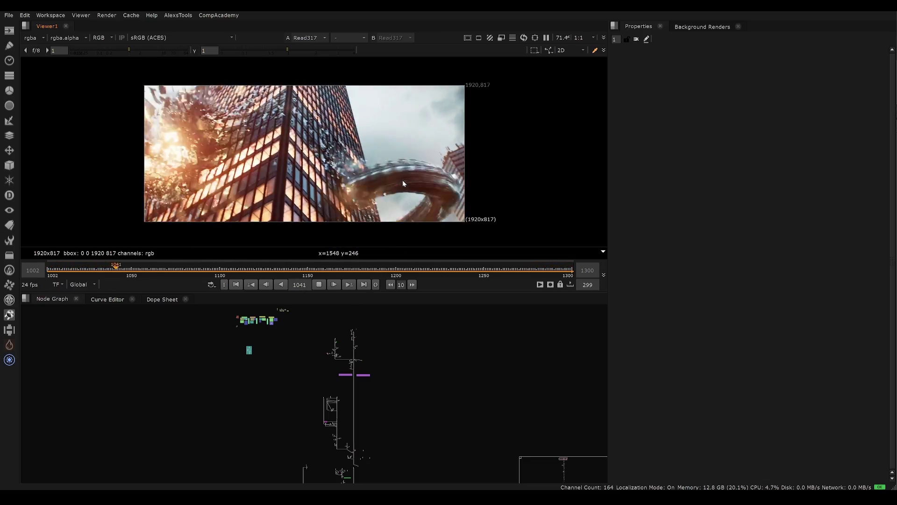
- Play back the tower destruction shot and move to frame 1090
click(321, 283)
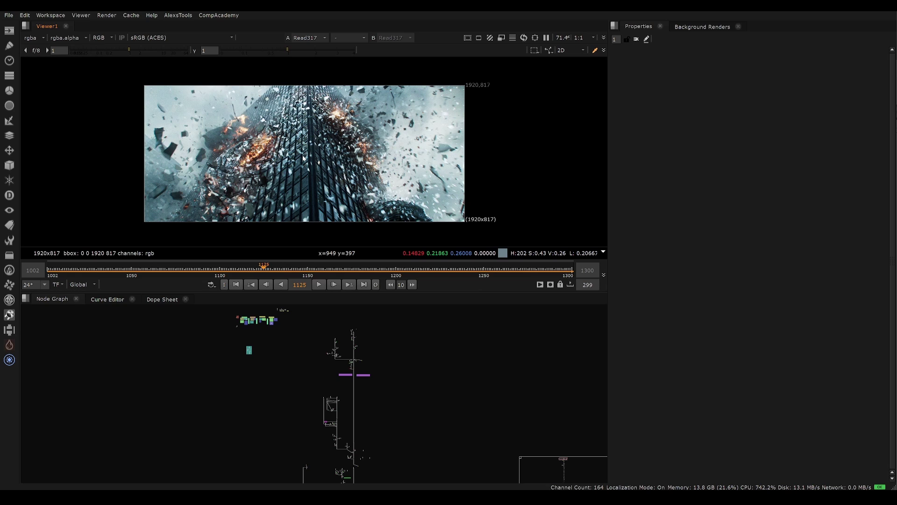
click(202, 273)
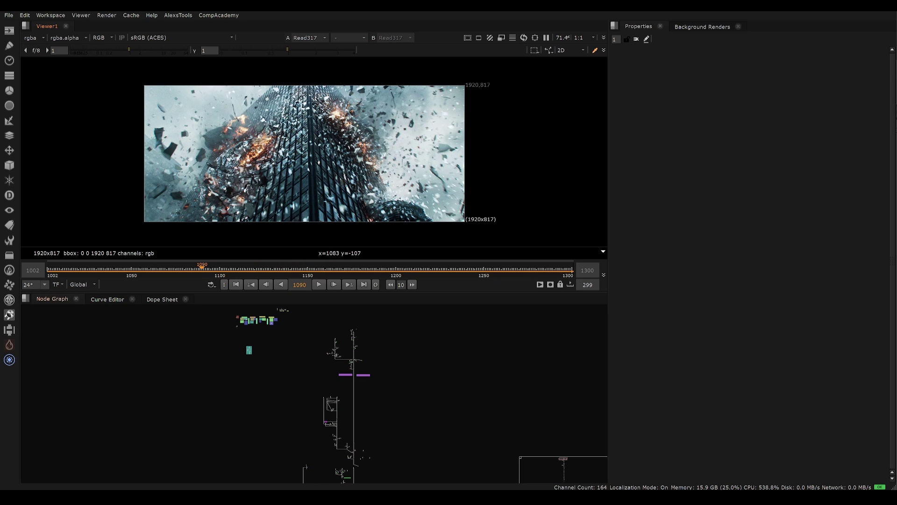
- Switch to the mountain landscape script and compare its final Write6 output with the DeepRead16 render
click(376, 466)
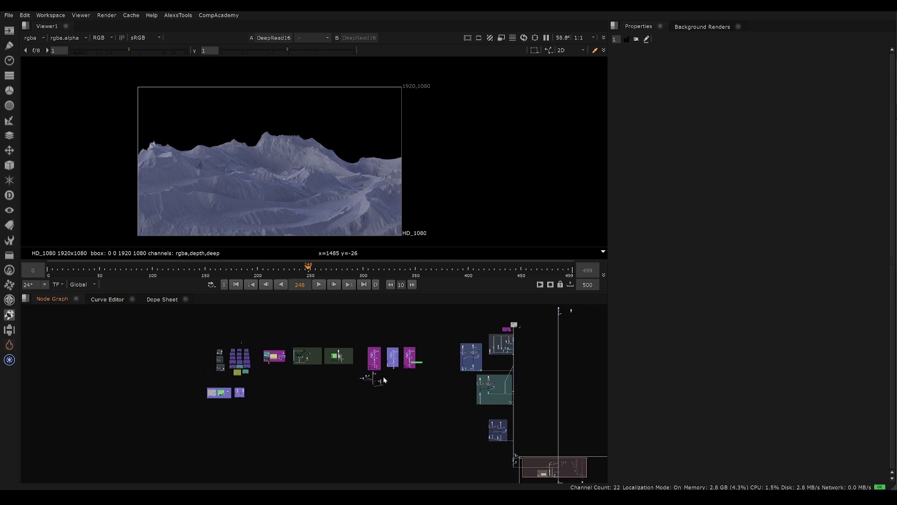
middle_drag(562, 454, 299, 326)
scroll(321, 372, up, 3)
middle_drag(321, 372, 368, 407)
click(331, 423)
key(1)
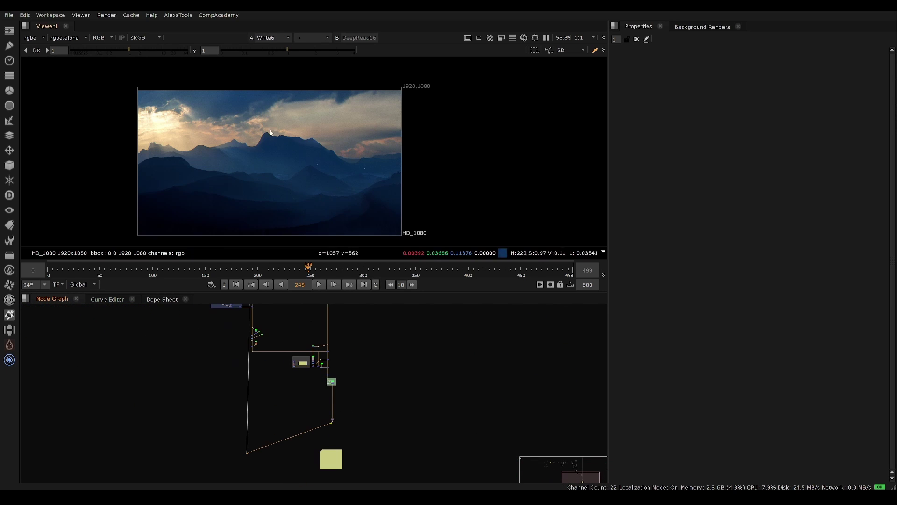
key(2)
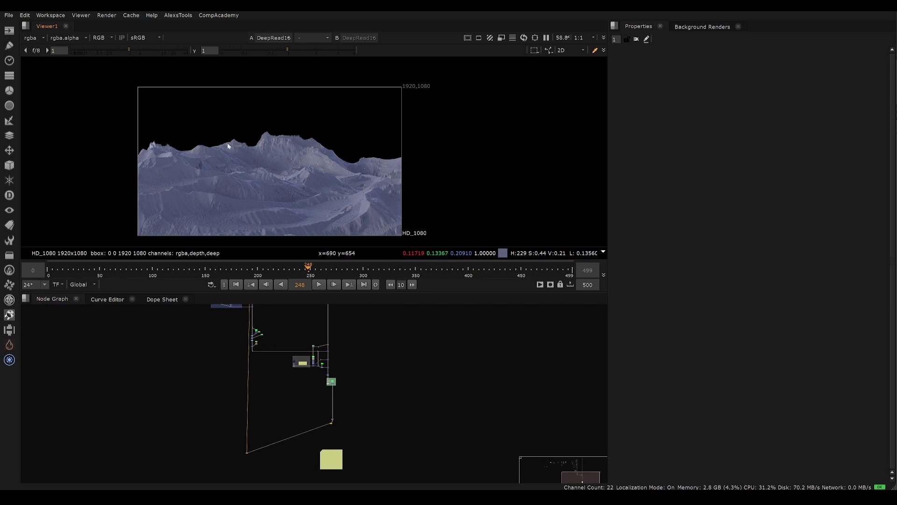
key(1)
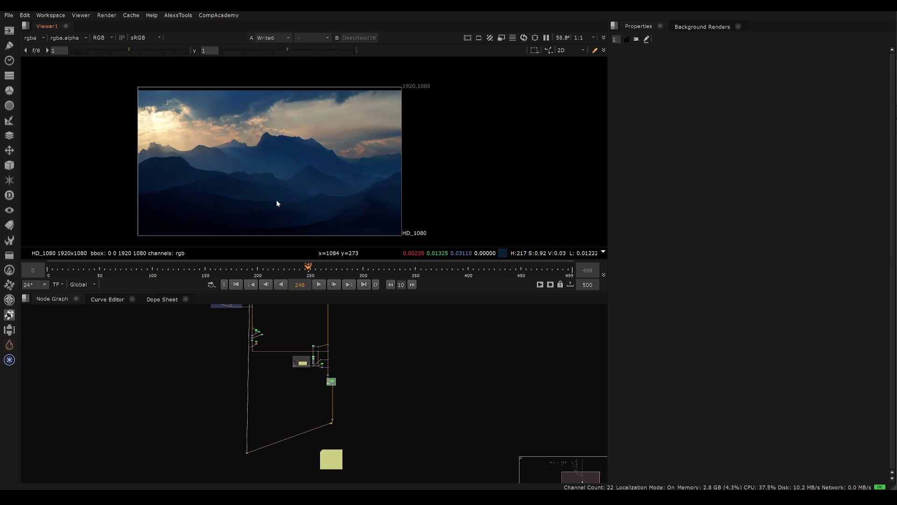
- Examine the layout of the mountain script's node graph, from the main comp stream across its colored backdrop groups
middle_drag(264, 388, 498, 483)
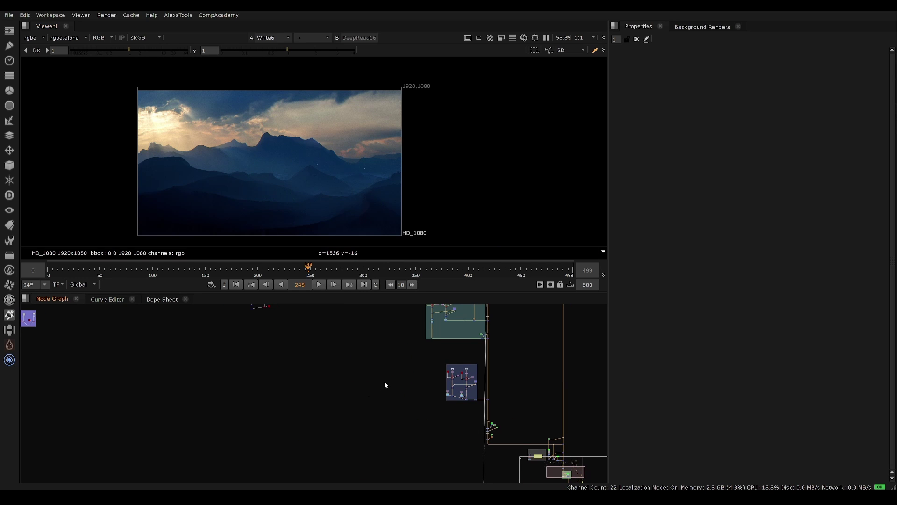
scroll(385, 383, down, 3)
middle_drag(385, 383, 379, 466)
scroll(318, 408, up, 3)
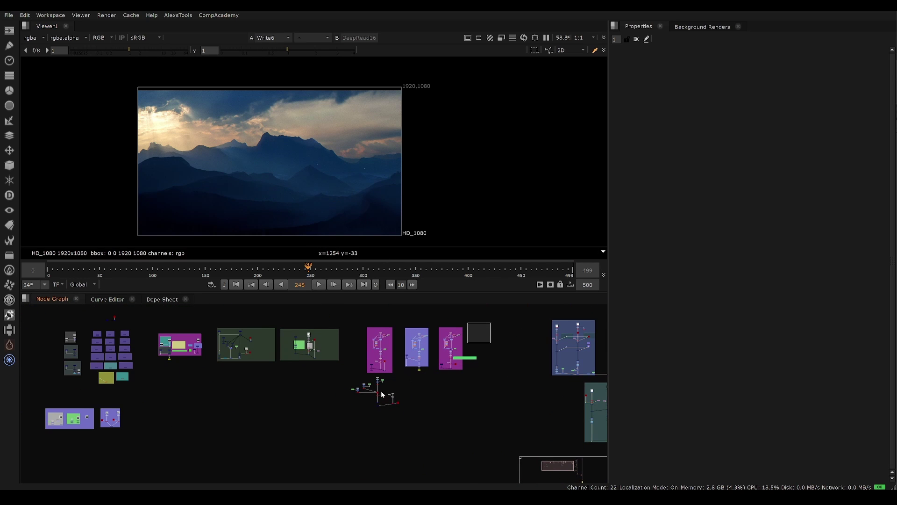
drag(491, 322, 381, 395)
click(445, 400)
middle_drag(262, 382, 256, 424)
scroll(268, 395, up, 2)
middle_drag(344, 396, 280, 400)
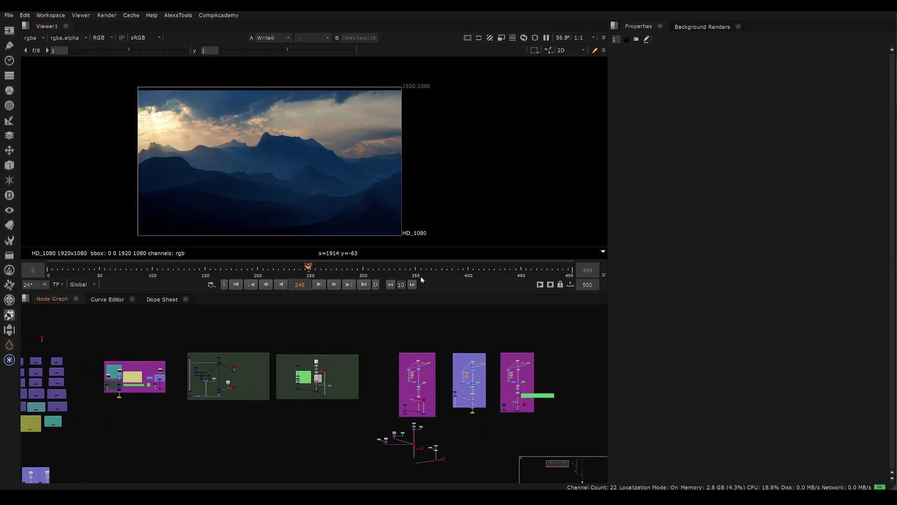
middle_drag(419, 356, 215, 335)
scroll(215, 336, down, 2)
scroll(325, 408, down, 3)
middle_drag(408, 429, 354, 368)
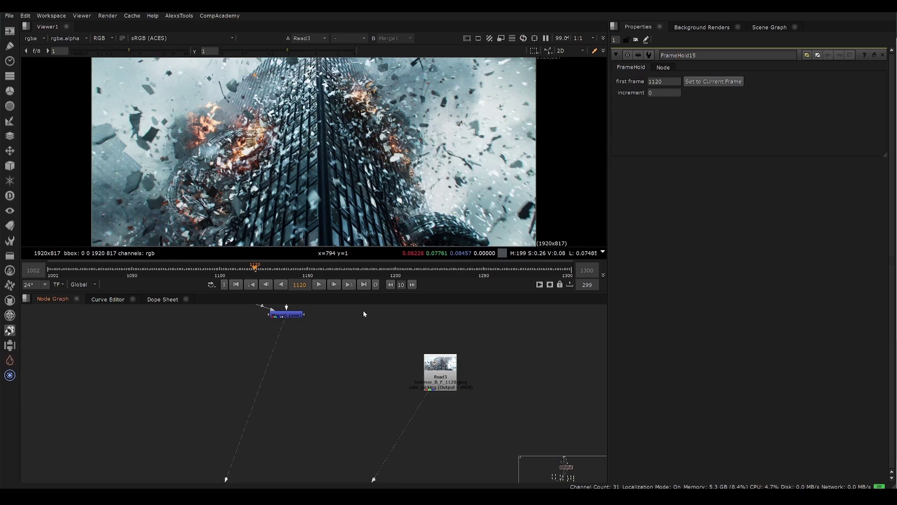
- View the Merge1 raw render and the Read3 finished comp in the maximized viewer at frame 1120
key(1)
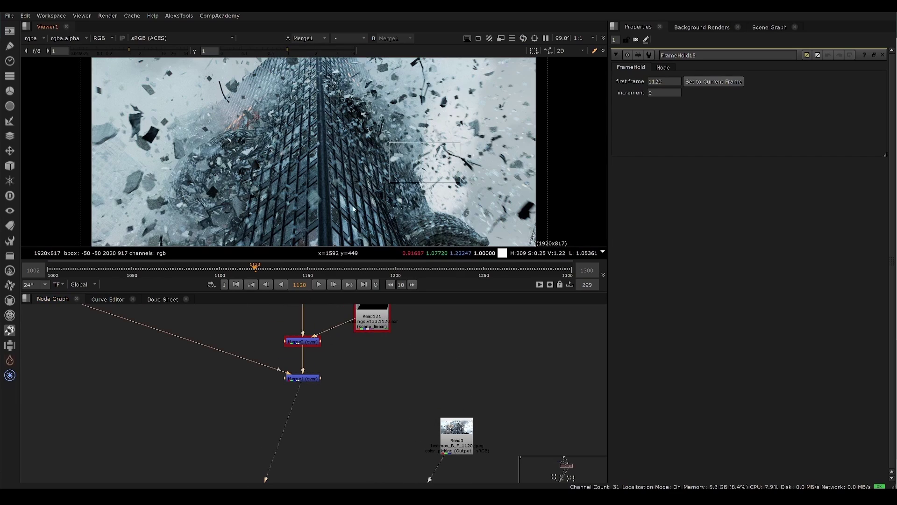
key(space)
scroll(372, 286, down, 2)
mouse_move(373, 287)
middle_down()
mouse_move(343, 243)
mouse_move(377, 295)
middle_up()
key(2)
middle_drag(414, 253, 419, 251)
scroll(418, 248, up, 1)
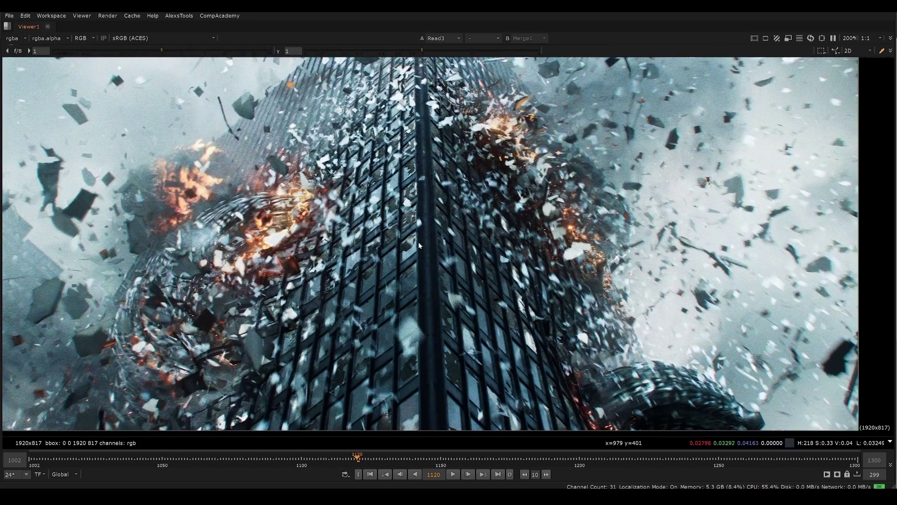
- Alternate repeatedly between Read3 and Merge1 at frame 1120 to compare the fire, smoke, debris and color treatment
key(1)
key(1)
scroll(363, 282, down, 1)
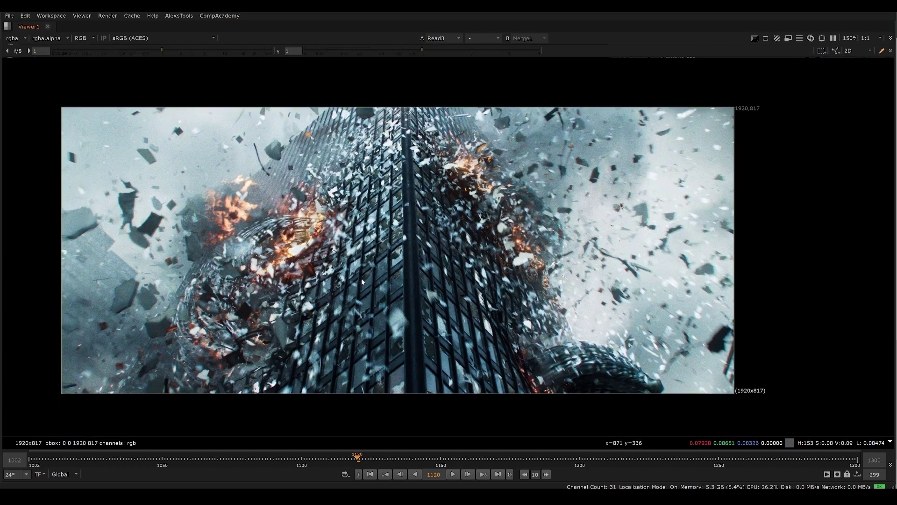
scroll(416, 237, up, 1)
key(1)
key(1)
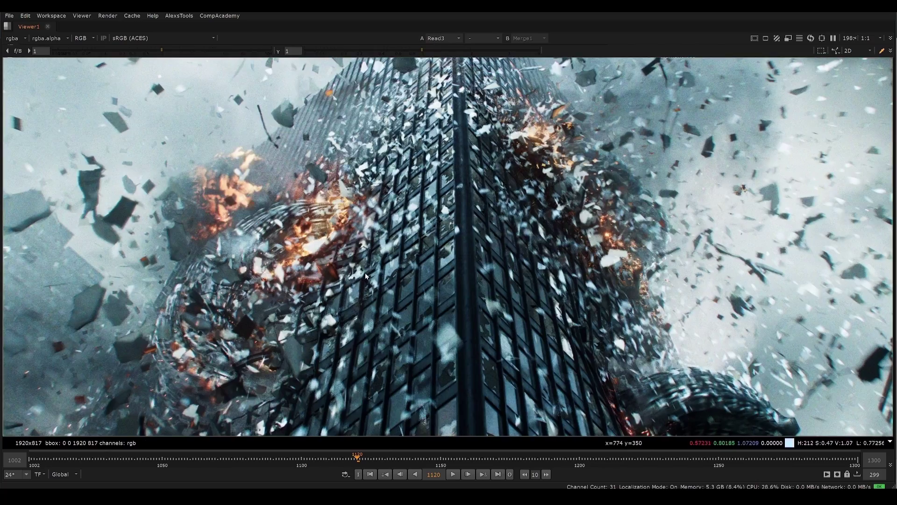
key(1)
key(1)
key(1)
key(1)
key(1)
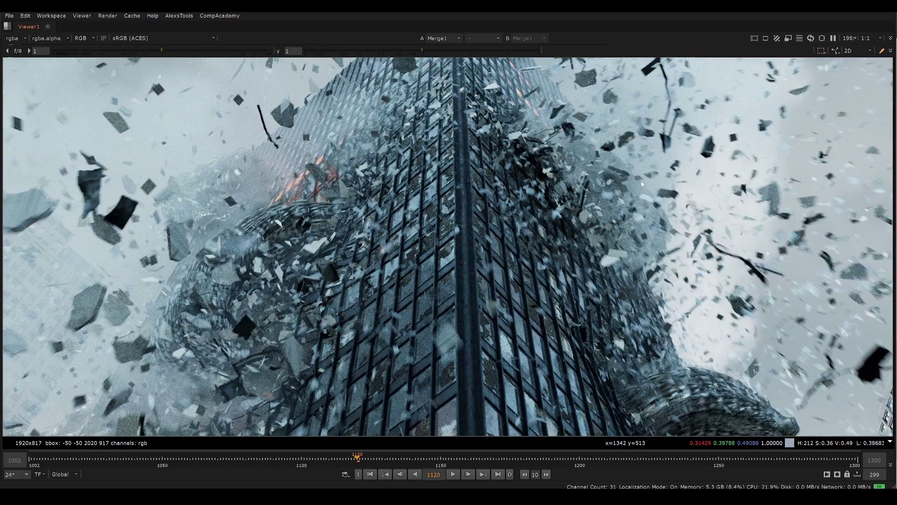
key(1)
key(1)
key(1)
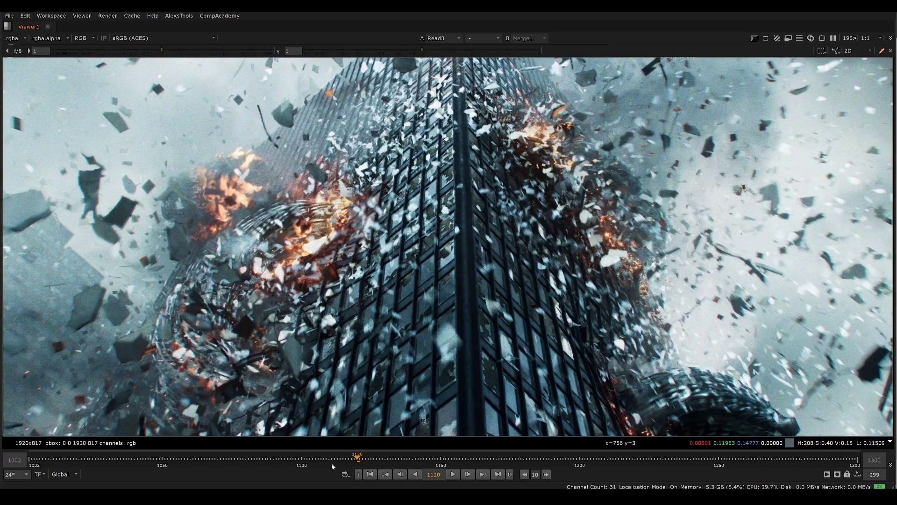
- Switch to the tower composite script and examine its entire node tree in a maximized node graph
mouse_move(280, 496)
click(284, 468)
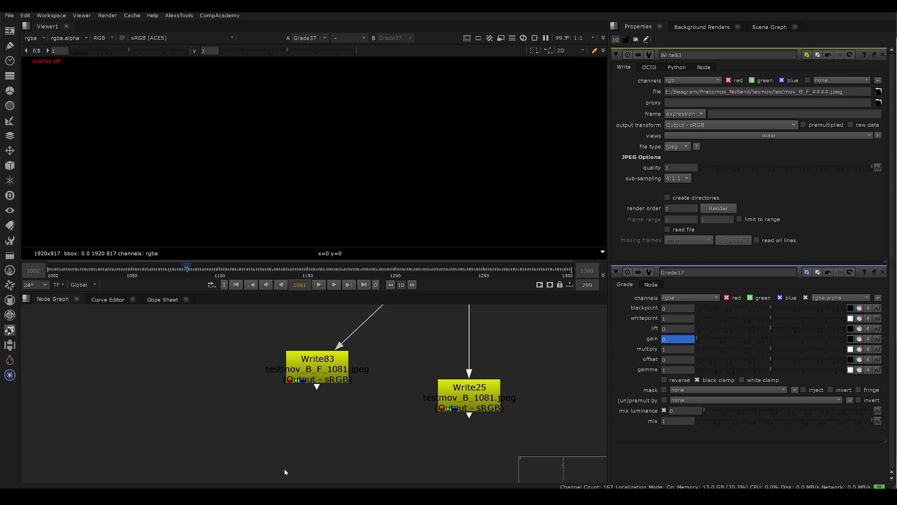
scroll(360, 470, down, 9)
key(space)
middle_drag(383, 215, 378, 463)
middle_drag(437, 110, 440, 474)
scroll(416, 249, down, 3)
- Return to the compare.nk script and compare the Merge1 render with the Read3 final comp, ending on Merge1
mouse_move(281, 496)
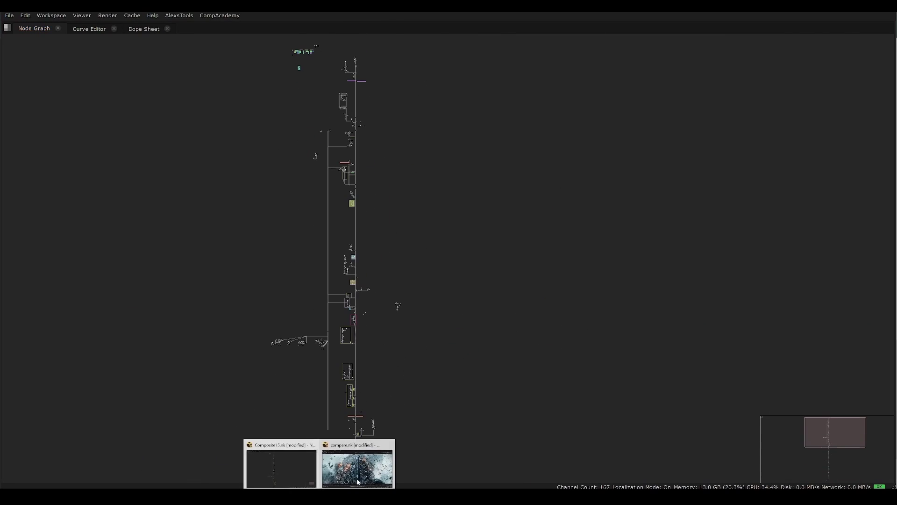
click(358, 467)
key(1)
key(2)
key(1)
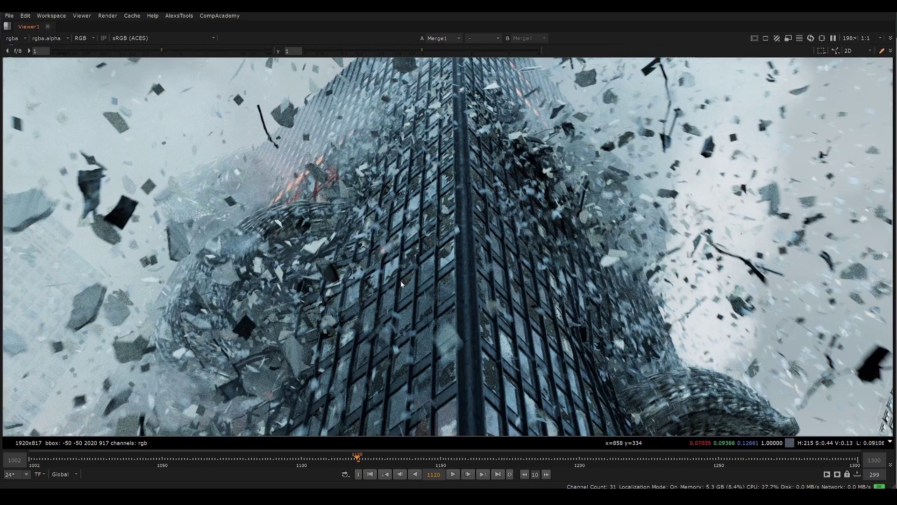
key(2)
key(2)
key(1)
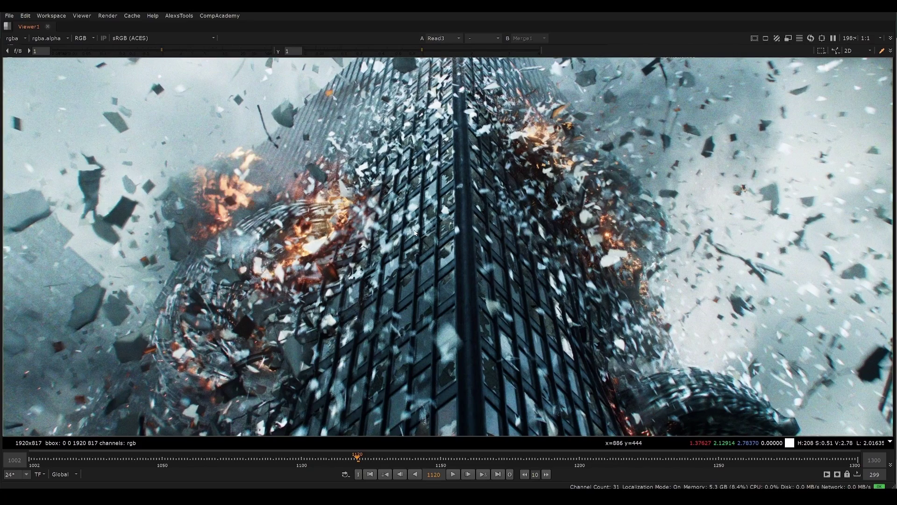
key(1)
- Inspect the full frame of the Merge1 raw render and the merge nodes that feed it
scroll(386, 238, down, 5)
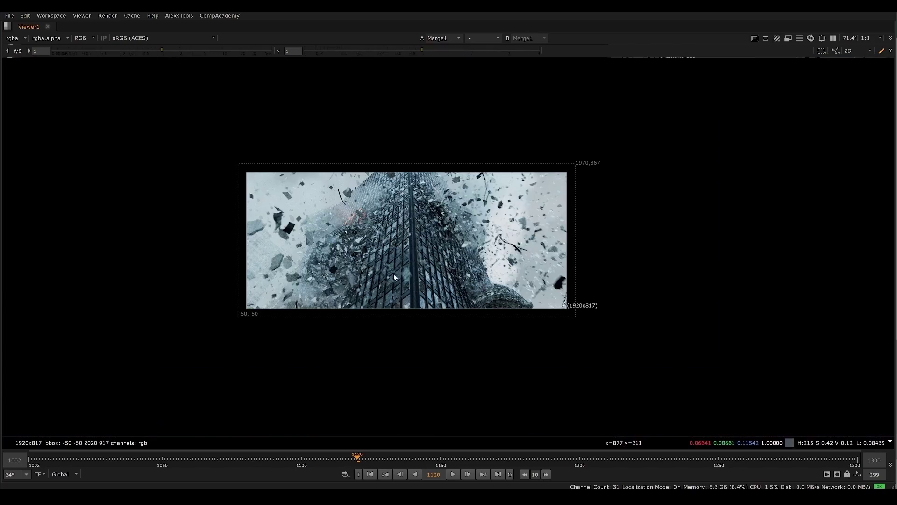
key(f)
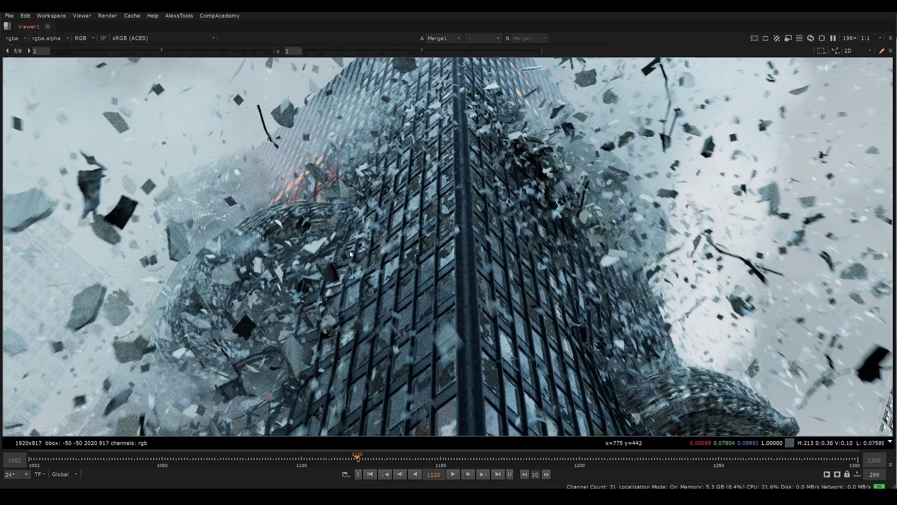
scroll(369, 255, down, 6)
scroll(383, 257, up, 3)
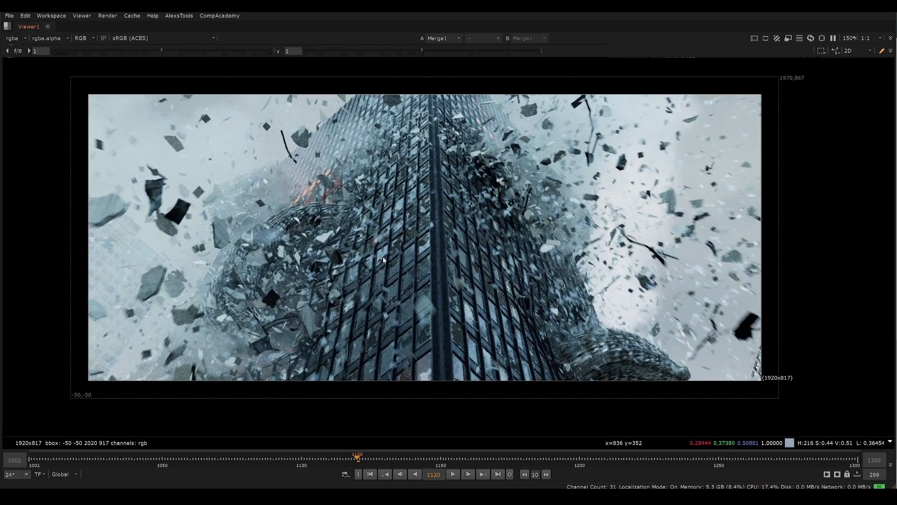
key(f)
key(space)
middle_drag(319, 323, 293, 366)
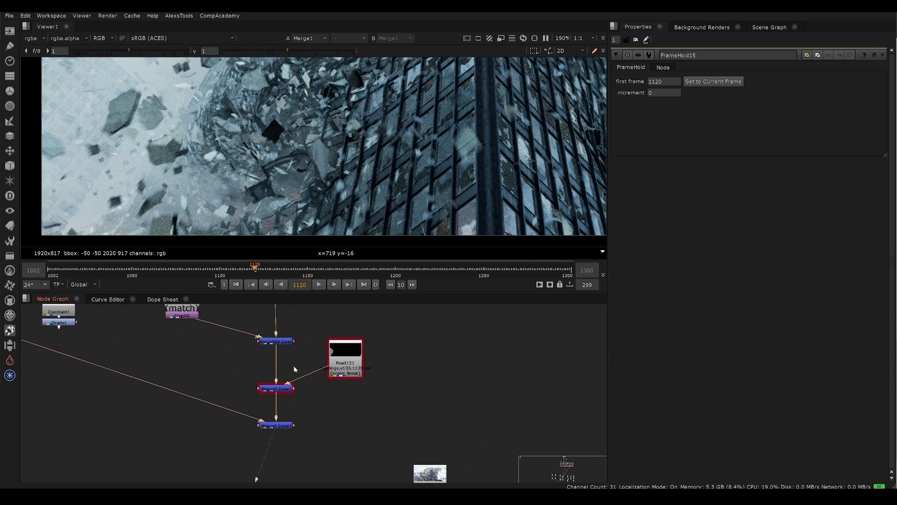
key(f)
key(space)
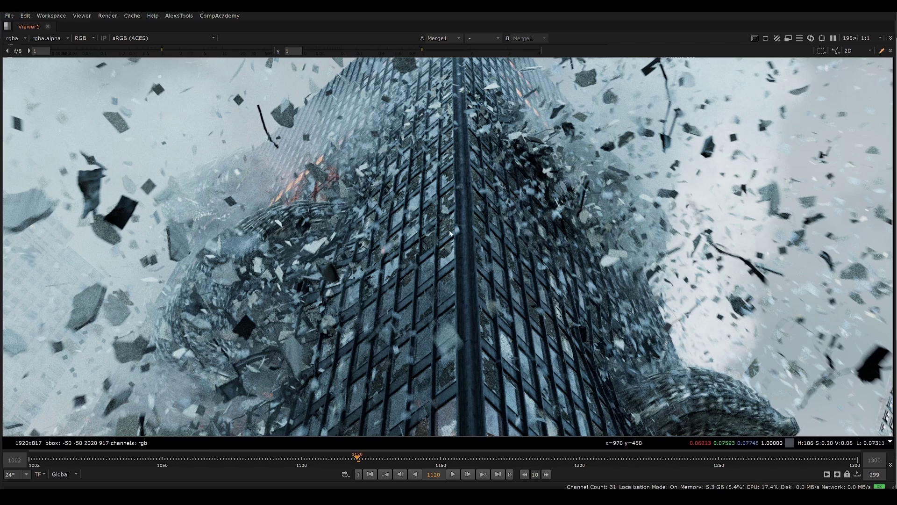
key(f)
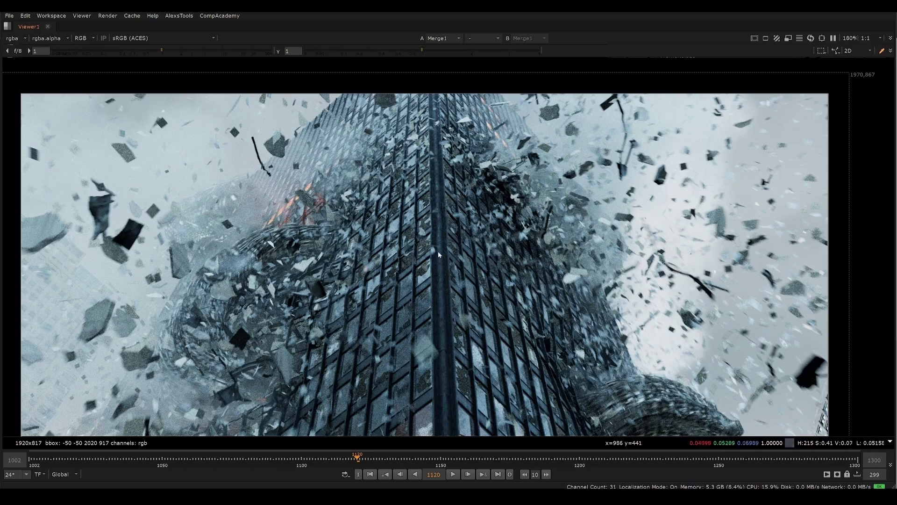
- Compare the Read3 comp against the Merge1 render once more at frame 1120, ending on Read3
key(2)
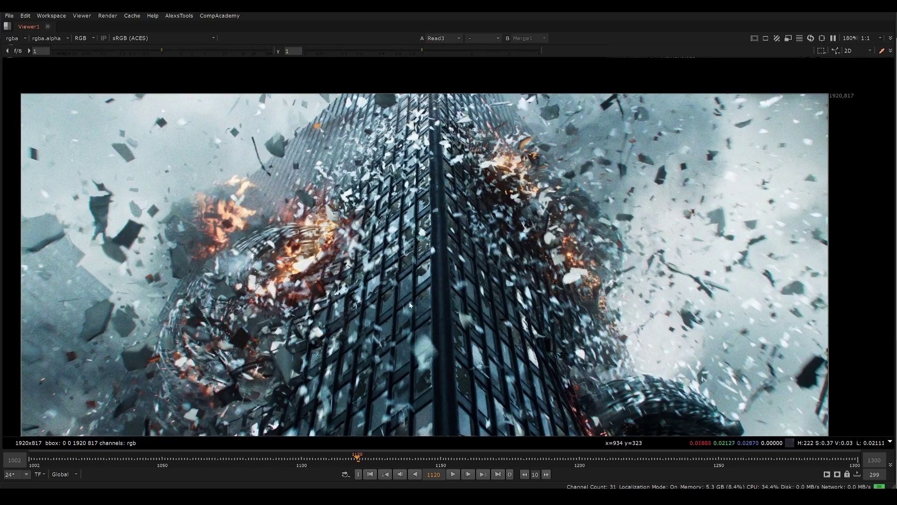
key(1)
key(2)
- Go to frame 1050 and compare the Read3 finished comp with the Merge1 raw render
click(162, 464)
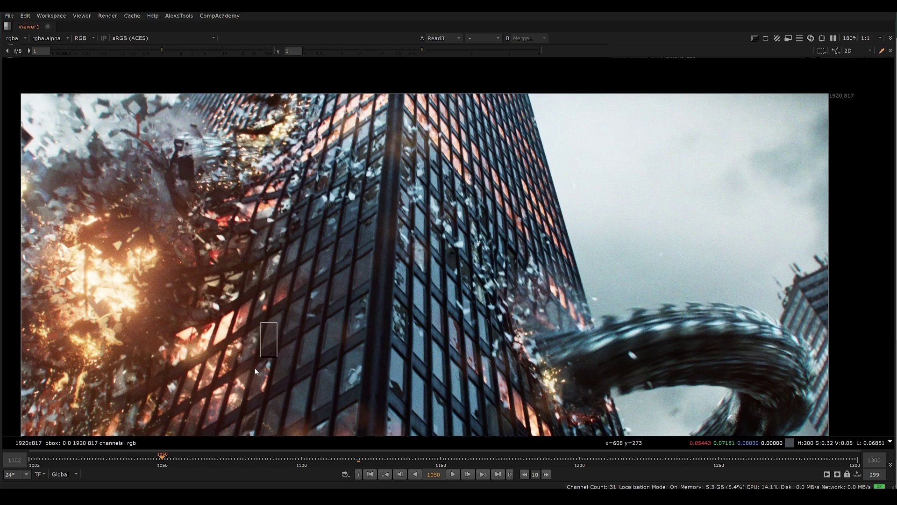
key(1)
key(2)
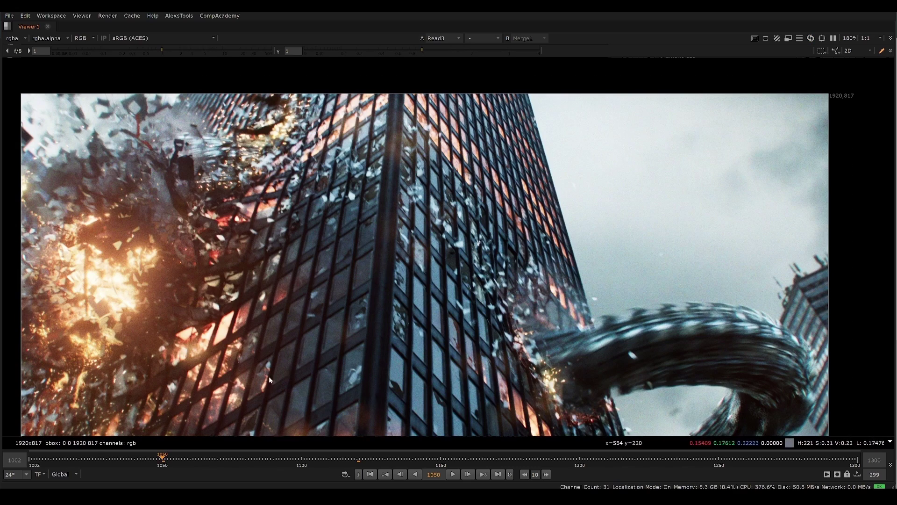
key(1)
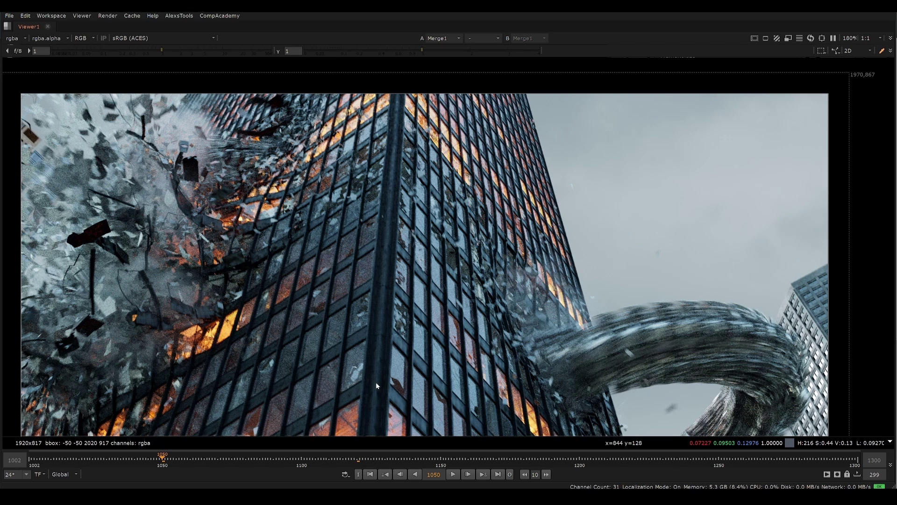
key(2)
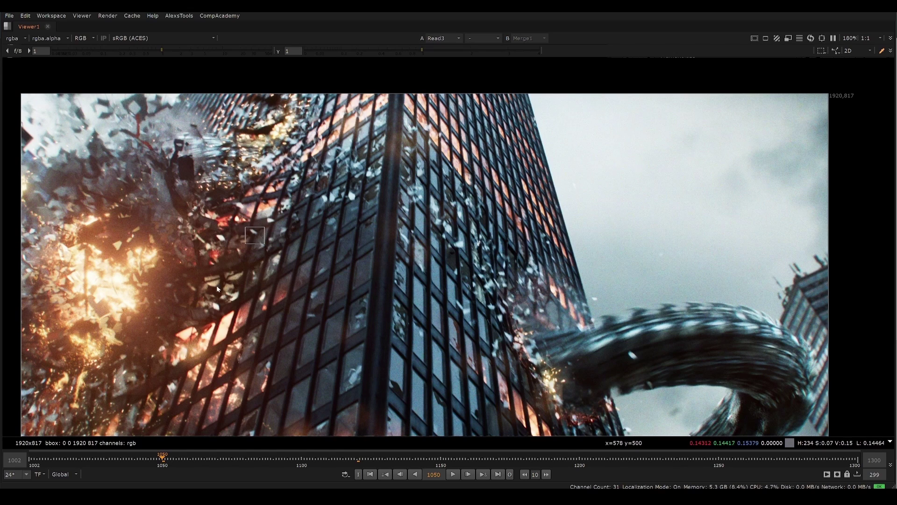
- Show the Merge1 render at frame 1050 and inspect the debris and broken facade beside the tower up close
key(1)
middle_drag(175, 253, 218, 270)
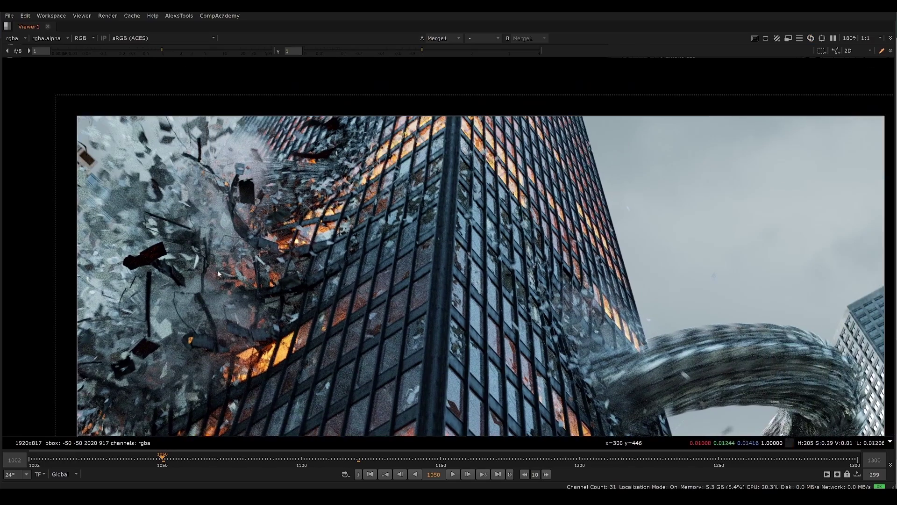
alt+middle_drag(290, 227, 218, 257)
scroll(225, 254, up, 5)
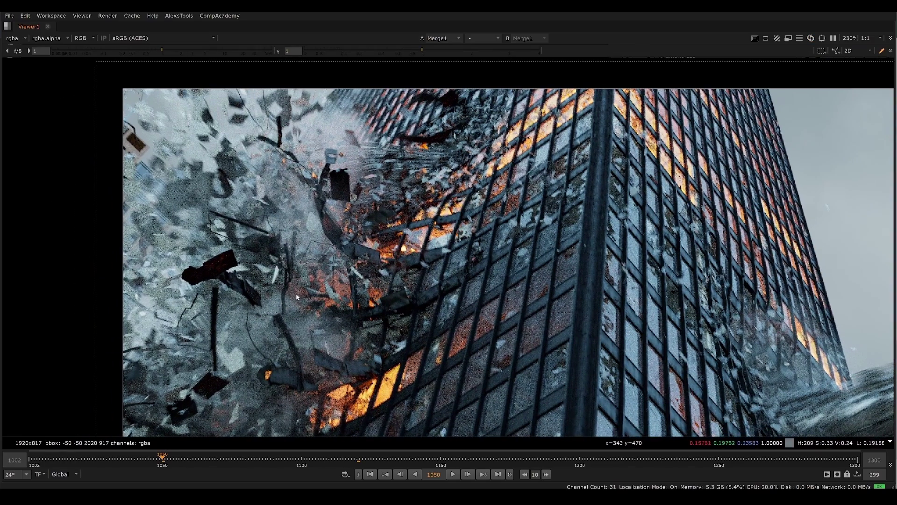
middle_drag(322, 297, 310, 282)
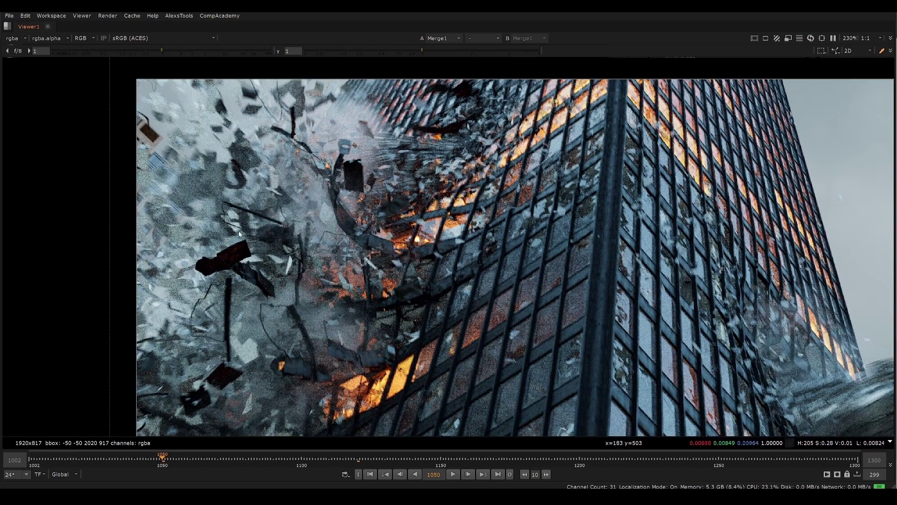
middle_drag(367, 304, 338, 288)
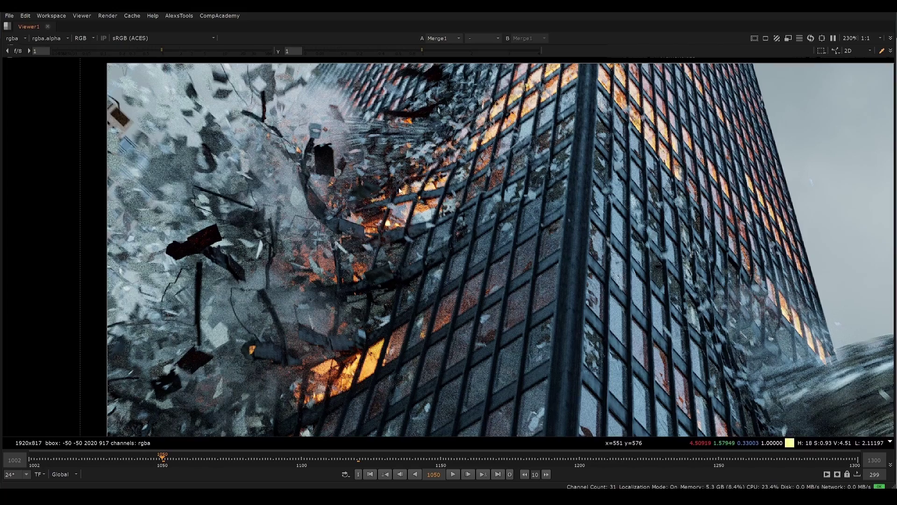
- Compare the Merge1 render's debris cloud with the Read3 comp at frame 1050, ending on a wider view of Merge1
middle_drag(316, 332, 250, 310)
middle_drag(363, 117, 302, 192)
key(2)
scroll(371, 200, down, 4)
key(1)
middle_drag(257, 231, 326, 246)
scroll(322, 246, down, 3)
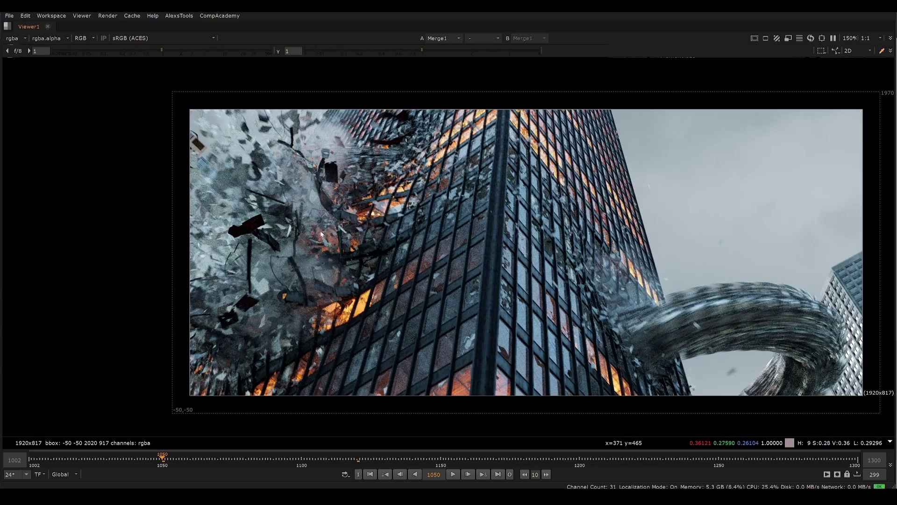
- Compare the upper debris and torn facade between Merge1 and Read3 up close, ending on Read3
scroll(320, 231, up, 2)
middle_drag(191, 217, 260, 216)
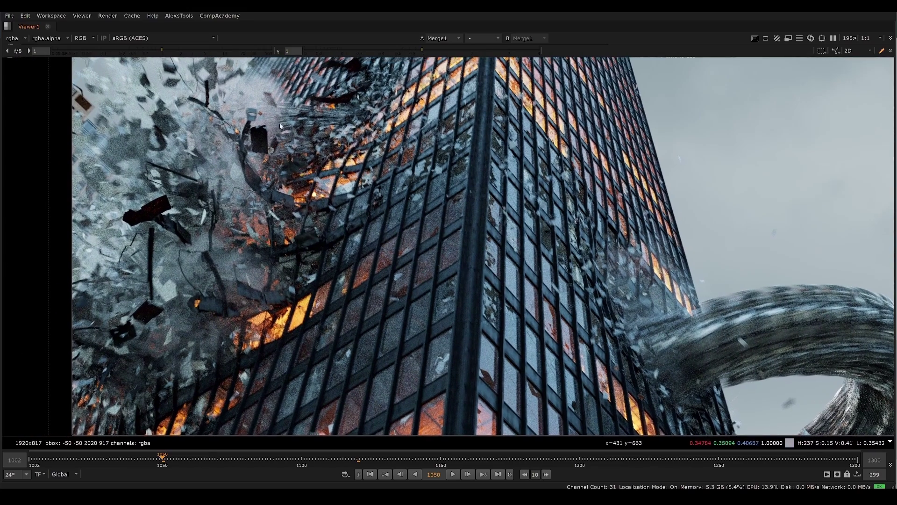
key(2)
middle_drag(316, 122, 369, 144)
key(1)
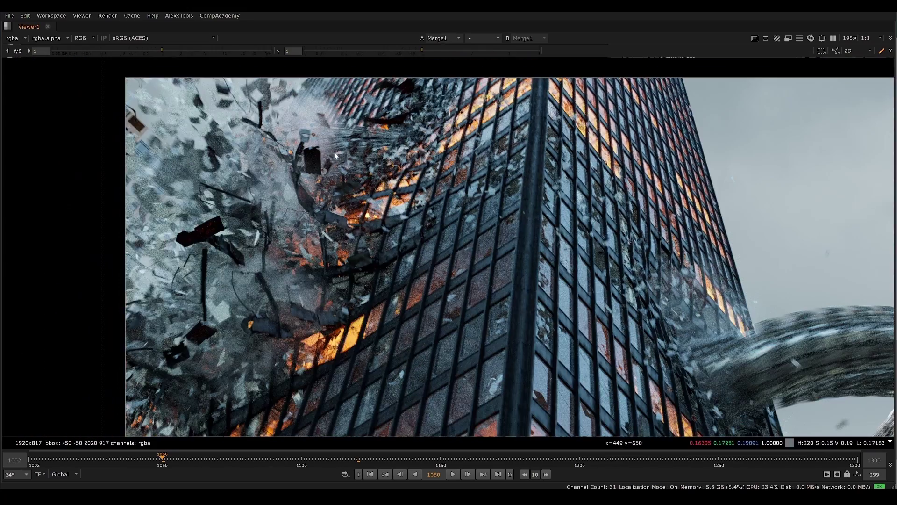
key(2)
key(1)
key(2)
- Compare the explosion area at the frame's lower-left corner between Read3 and Merge1, ending on a closer view of Merge1
middle_drag(223, 330, 312, 252)
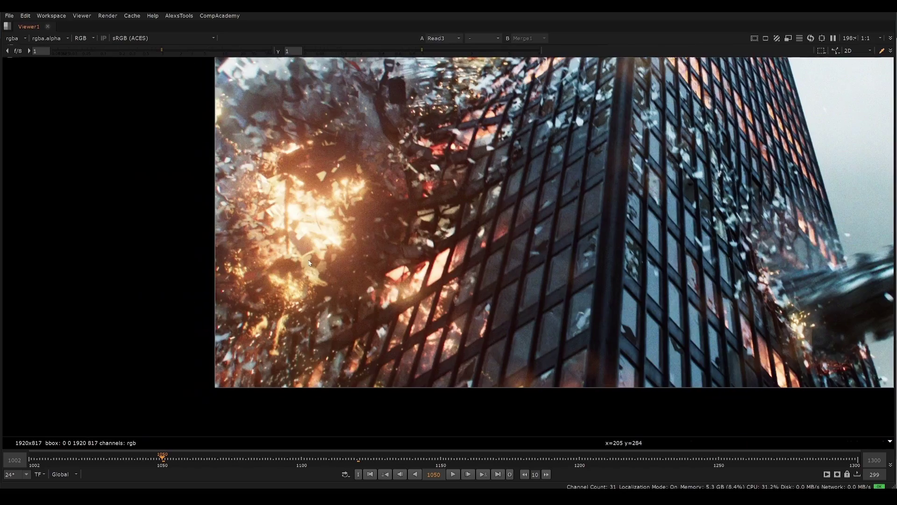
key(1)
key(2)
key(1)
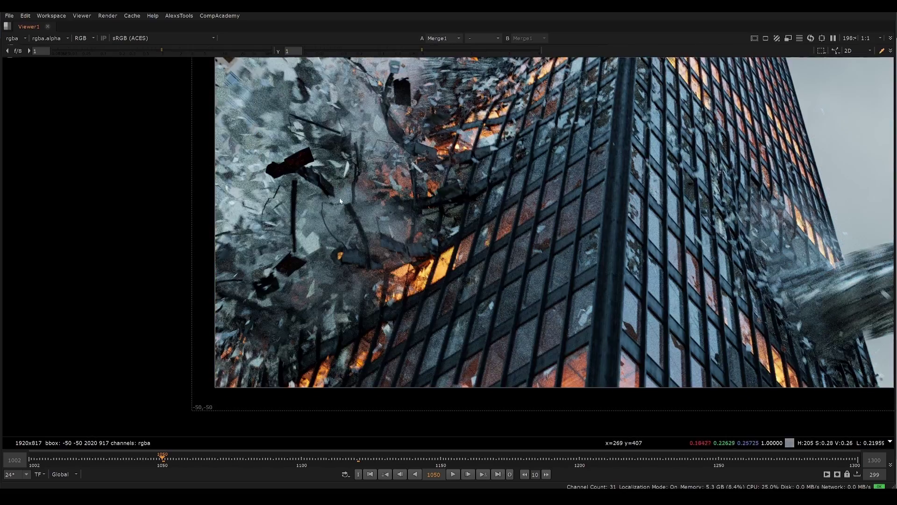
key(2)
scroll(302, 278, up, 2)
key(1)
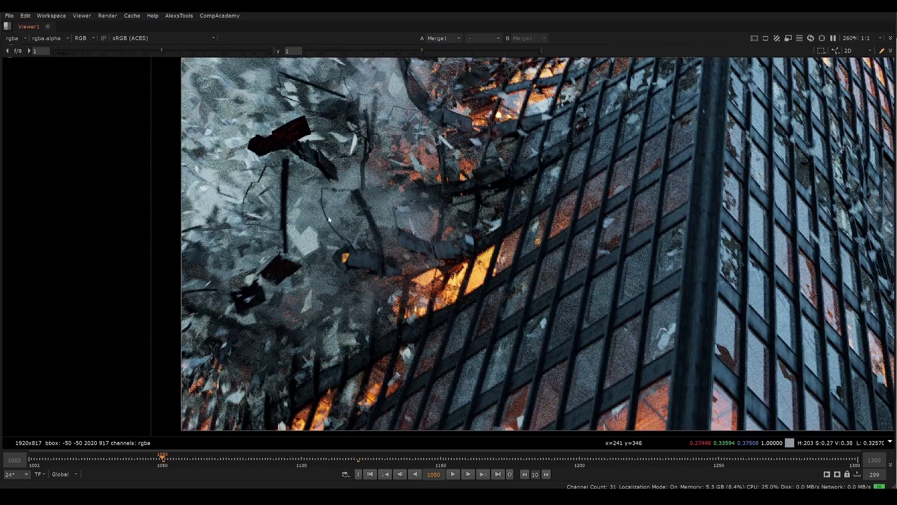
- Show the Read3 comp and examine its explosion, sparks and glowing debris at several magnifications
key(2)
scroll(281, 336, up, 5)
middle_drag(299, 337, 320, 256)
scroll(331, 257, down, 2)
scroll(334, 250, down, 6)
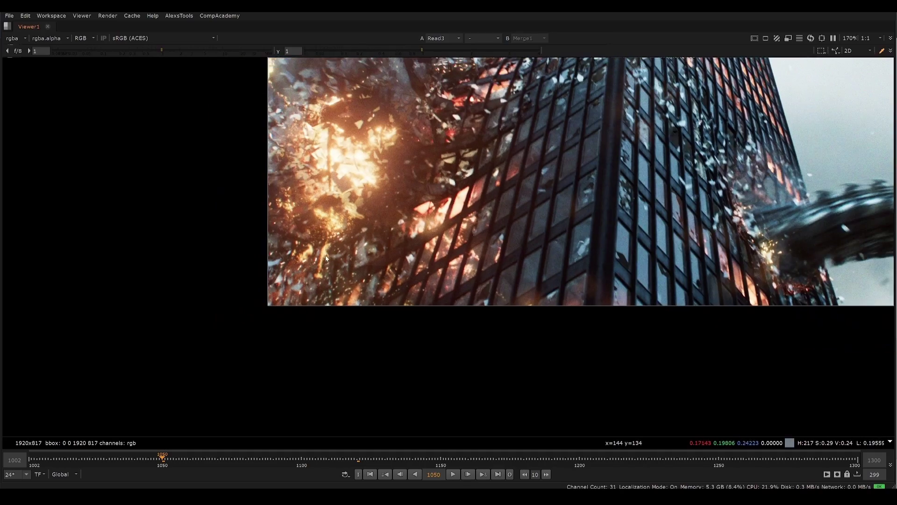
scroll(320, 285, up, 4)
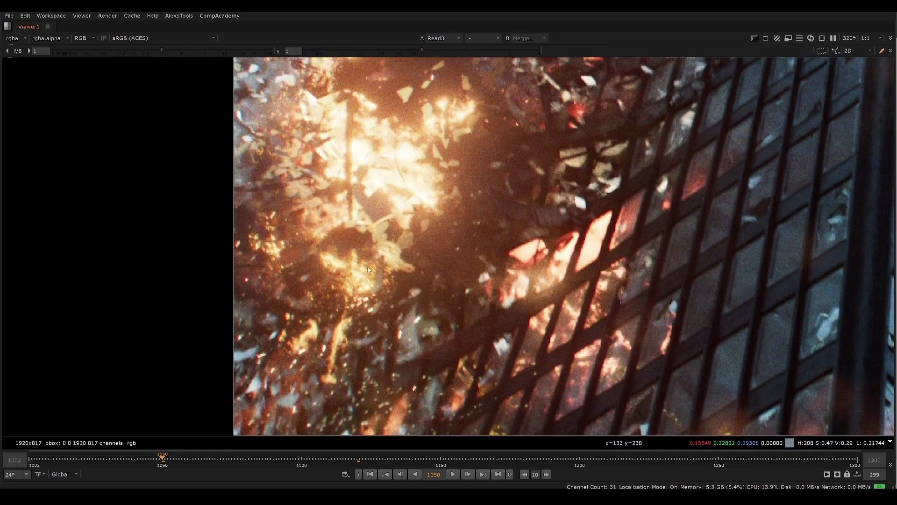
scroll(368, 269, down, 5)
scroll(257, 206, up, 3)
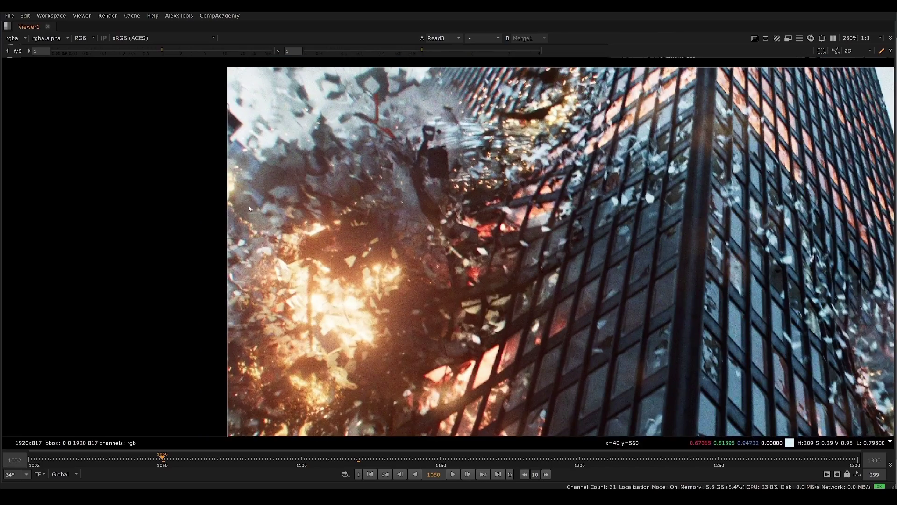
- Step the Read3 comp back frame by frame to frame 1041 to examine how the explosion develops
key(Left)
key(Left)
key(Left)
key(Left)
key(Left)
key(Left)
key(Left)
key(Left)
key(Left)
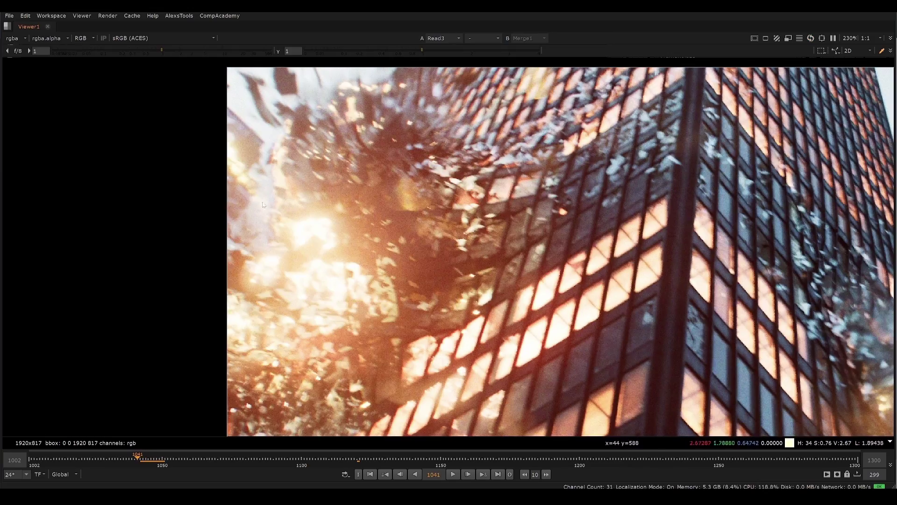
- Step the Read3 comp forward to frame 1047 and view the whole frame
key(Right)
key(Right)
key(Right)
key(Right)
key(Right)
key(Right)
scroll(268, 164, down, 4)
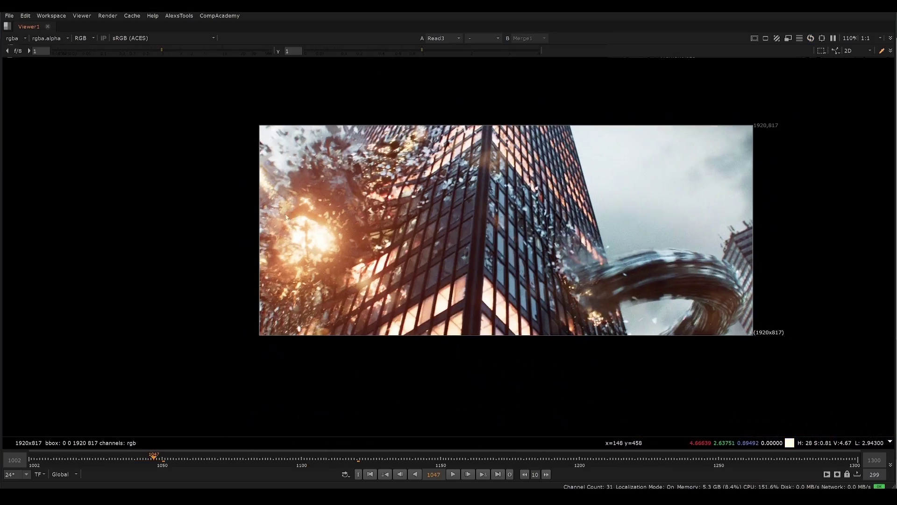
- Run the Read3 comp backward to frame 1036 and view the windows below the explosion up close
key(Left)
key(Left)
key(Left)
key(j)
scroll(330, 229, up, 4)
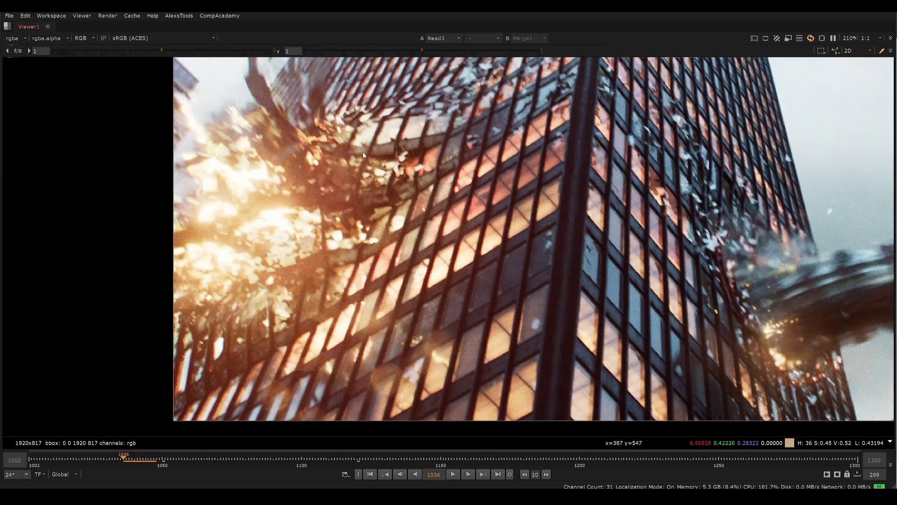
scroll(330, 334, up, 3)
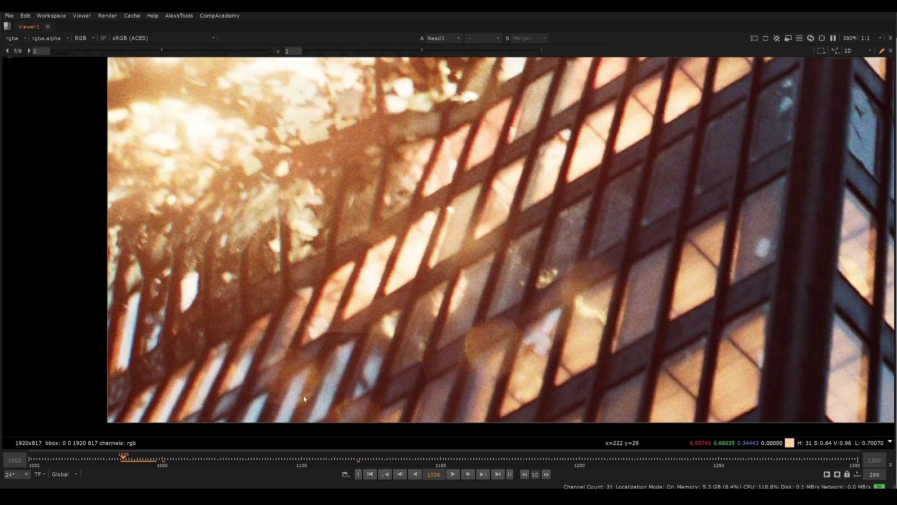
- Step back and forth through the frames after 1036, ending at frame 1044, to examine the explosion's light on the facade
key(Right)
key(Right)
key(Right)
key(Left)
key(Left)
key(Left)
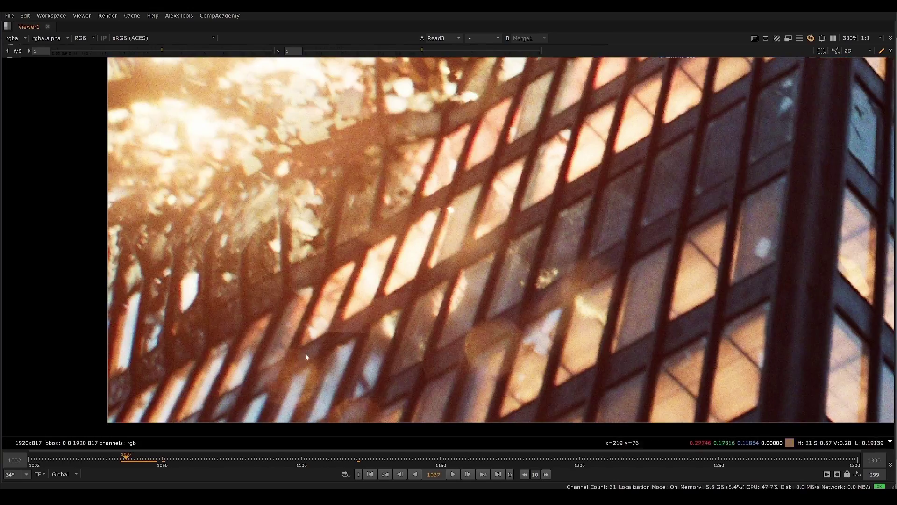
key(Right)
key(Right)
key(Right)
scroll(324, 290, down, 10)
scroll(374, 294, up, 4)
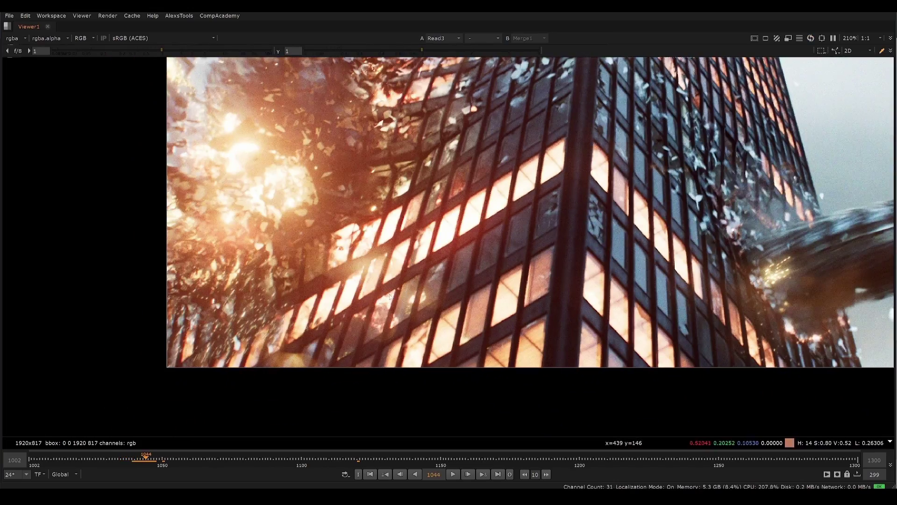
- Return to frame 1036 and inspect the lit windows and lens flare spots beside the tower corner up close
scroll(432, 303, up, 8)
key(Left)
key(Left)
key(Left)
key(Left)
key(Left)
key(Left)
key(Left)
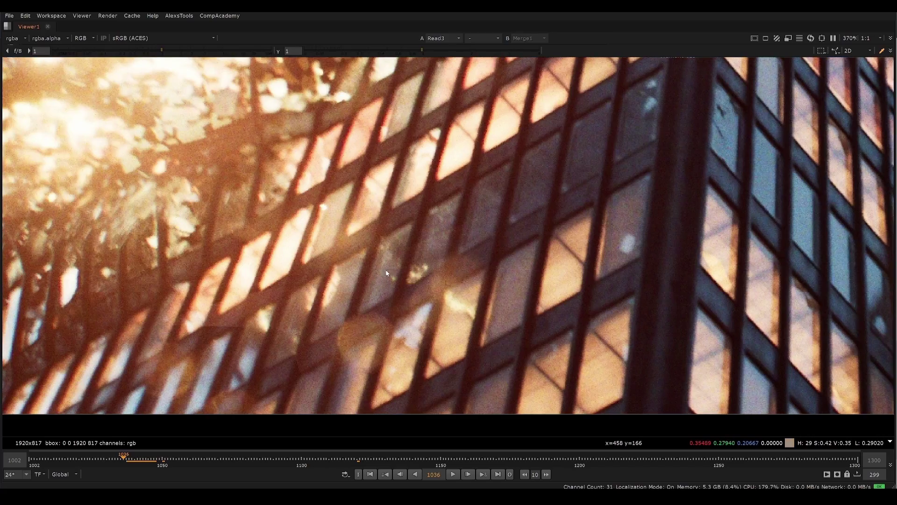
- Play the Read3 comp forward to frame 1050 while watching the lit windows on the facade
key(Right)
key(Right)
key(l)
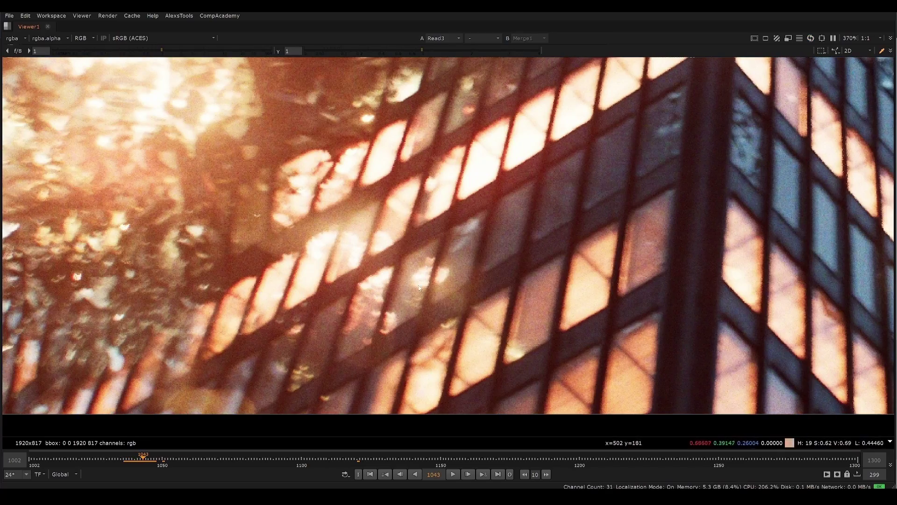
scroll(388, 301, down, 3)
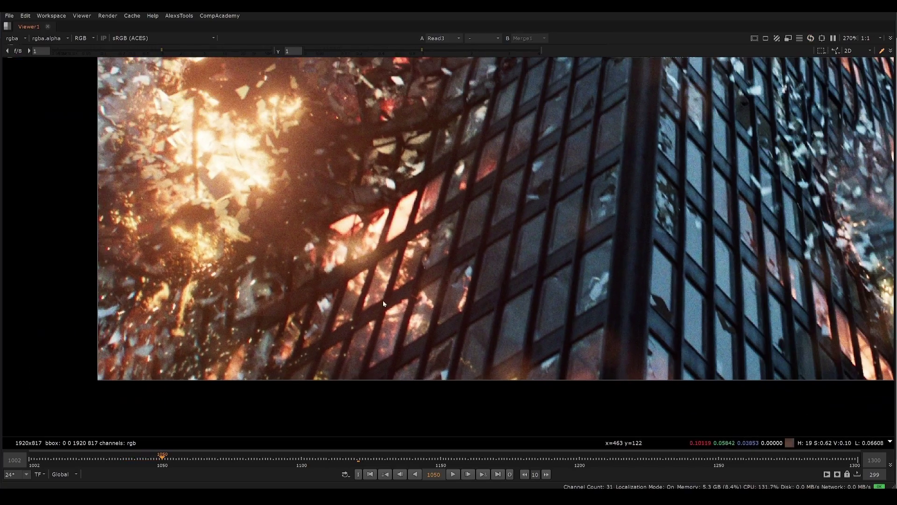
- Compare the lower facade and burning windows between Merge1 and Read3 at frame 1050, ending on Read3
middle_drag(383, 301, 376, 328)
key(1)
key(2)
key(1)
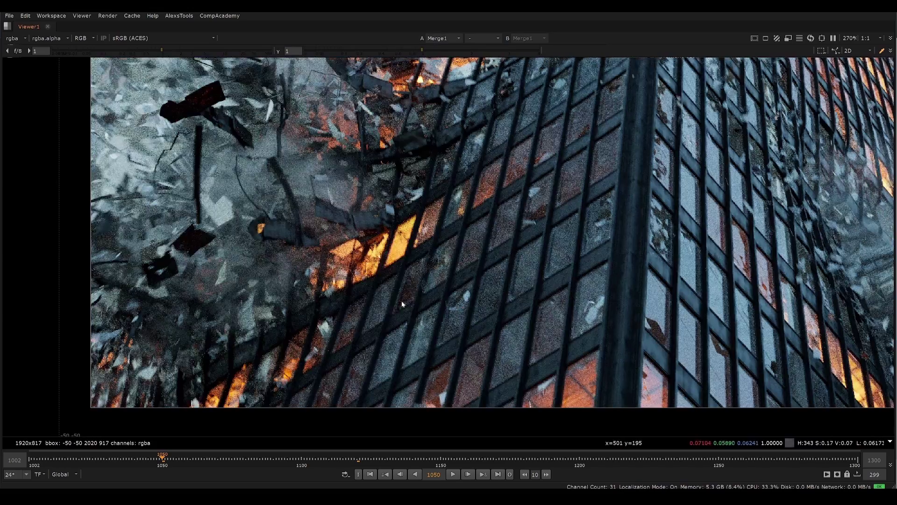
key(1)
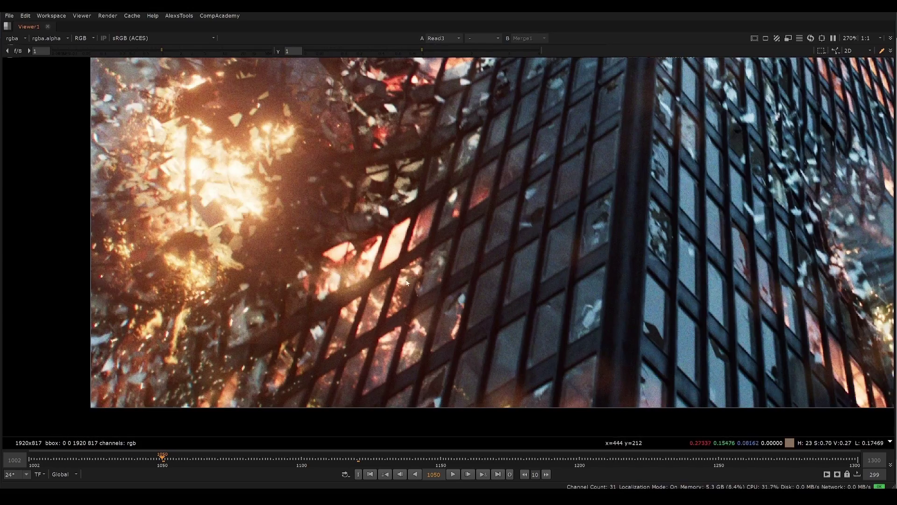
- Compare the whole tower and the upper debris between Merge1 and Read3, ending on a close view of Read3
scroll(406, 282, down, 3)
key(2)
key(1)
key(2)
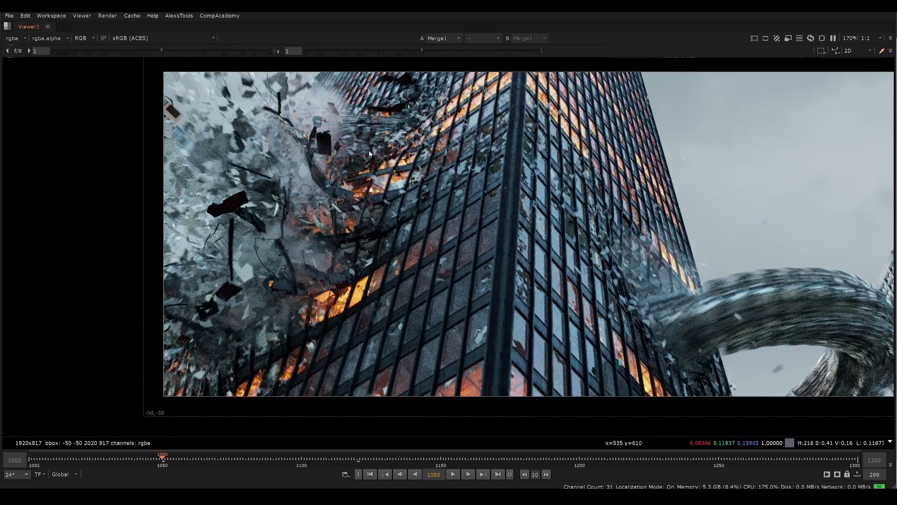
key(1)
scroll(361, 174, up, 3)
key(2)
key(1)
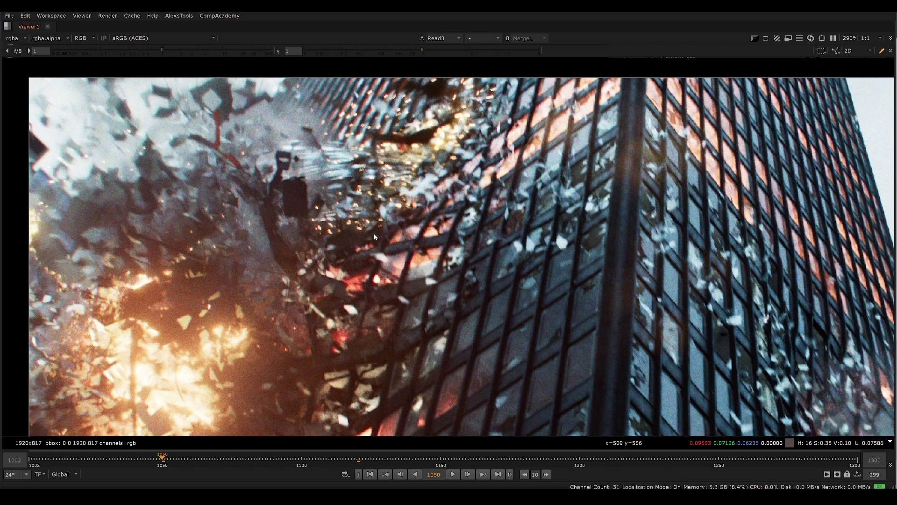
- Inspect the glass shards and broken windows around the tower's corner in the Read3 comp
middle_drag(374, 234, 359, 212)
scroll(403, 264, down, 1)
middle_drag(428, 248, 382, 233)
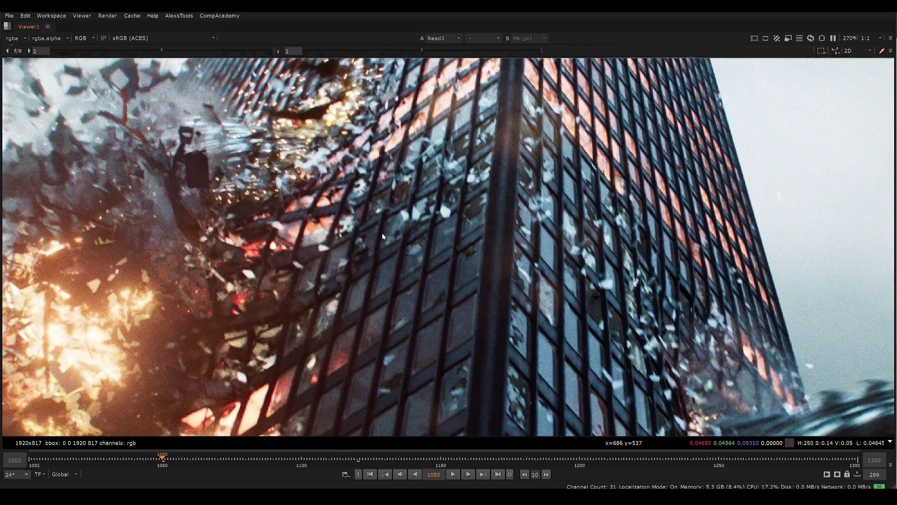
middle_drag(440, 249, 410, 252)
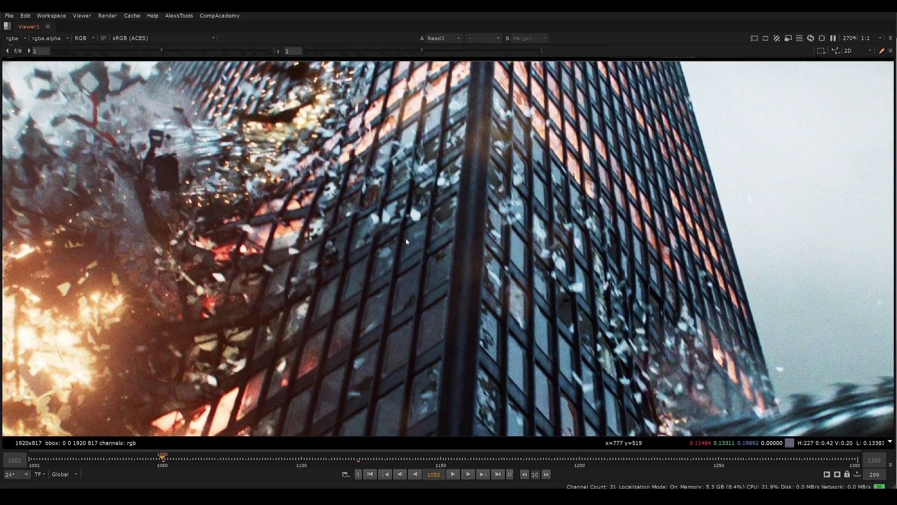
scroll(406, 241, down, 3)
middle_drag(412, 292, 390, 271)
- Compare the tower and sky between Read3 and Merge1 in close and wider views, ending on Merge1
key(1)
key(2)
scroll(244, 166, up, 2)
middle_drag(244, 166, 323, 205)
scroll(292, 183, up, 3)
scroll(302, 181, down, 5)
key(1)
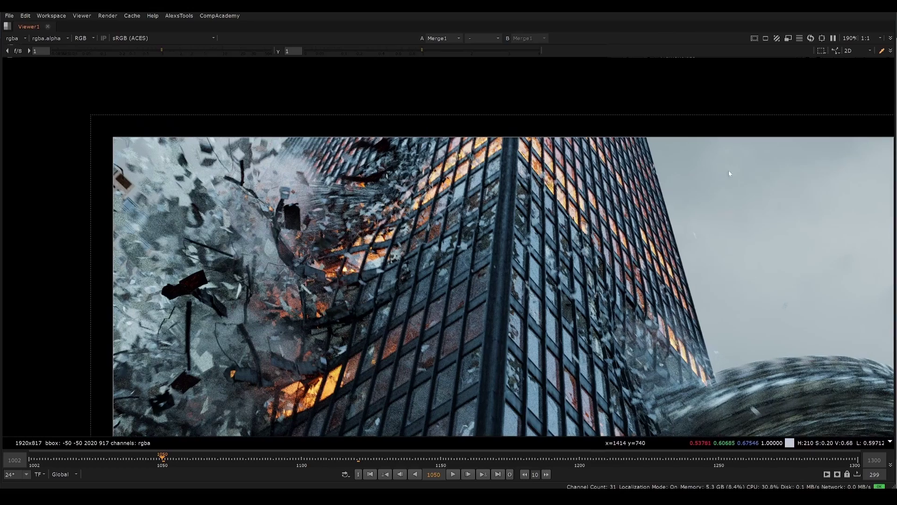
key(2)
key(1)
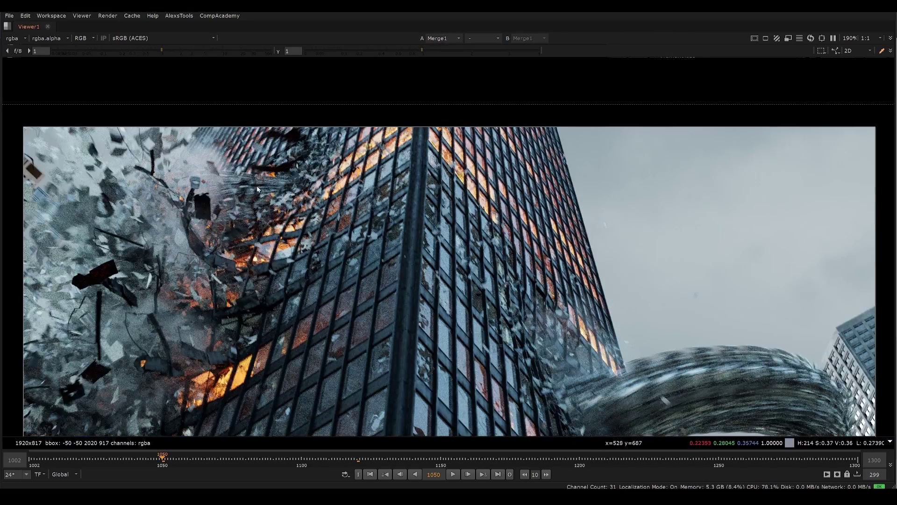
- Flip repeatedly between Read3 and Merge1 to compare the shattered glass and upper facade up close, ending on Read3
key(2)
scroll(221, 171, up, 3)
key(1)
key(2)
key(1)
key(2)
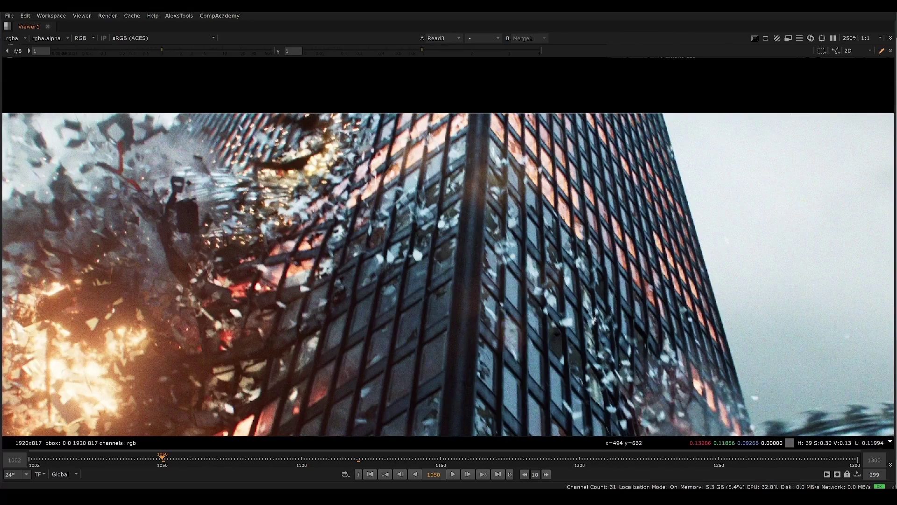
key(1)
key(2)
- Show the Merge1 render and inspect the tentacle where it pierces the tower's side
middle_drag(646, 421, 506, 268)
scroll(506, 268, down, 4)
key(1)
scroll(559, 282, up, 2)
middle_drag(559, 281, 415, 243)
scroll(398, 276, down, 2)
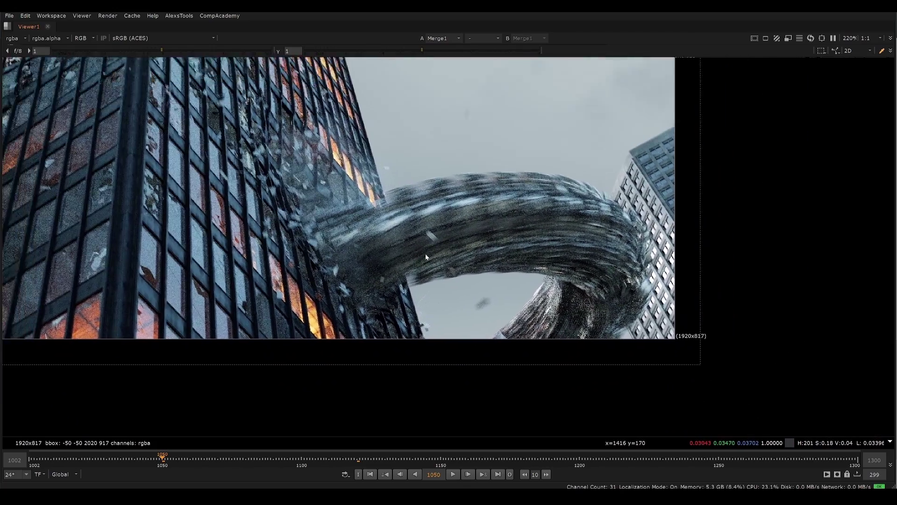
scroll(356, 269, up, 2)
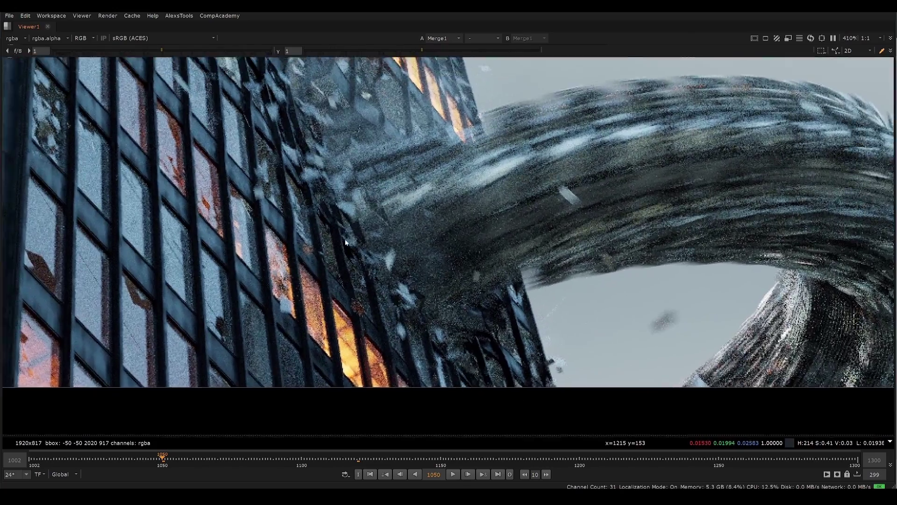
- Examine the Merge1 tentacle, the impact area and the background building at varying magnifications
scroll(372, 274, down, 4)
scroll(350, 280, up, 2)
drag(350, 281, 347, 283)
scroll(408, 260, up, 3)
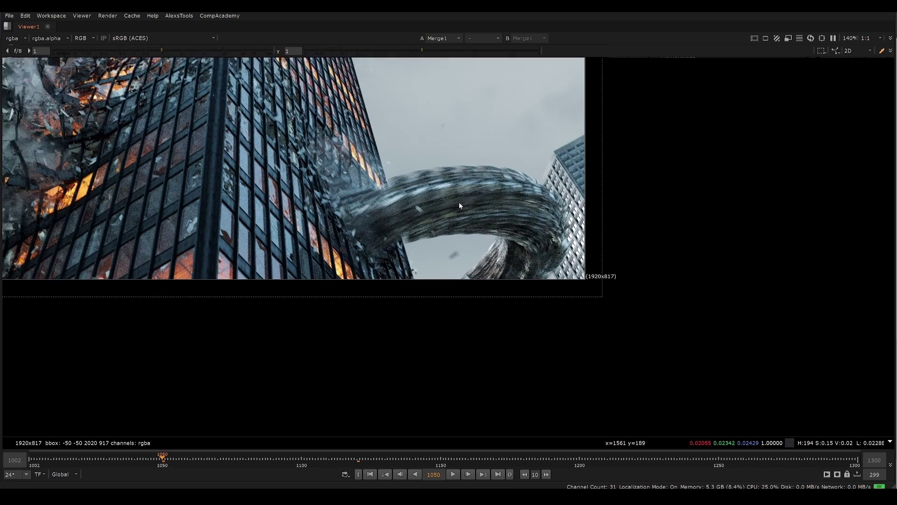
drag(590, 152, 315, 274)
scroll(412, 199, down, 2)
scroll(314, 256, up, 4)
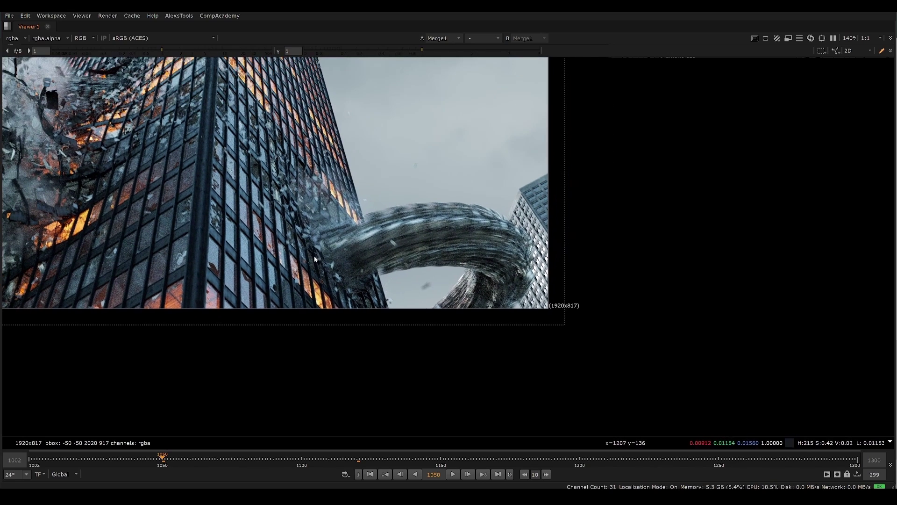
middle_drag(301, 257, 248, 258)
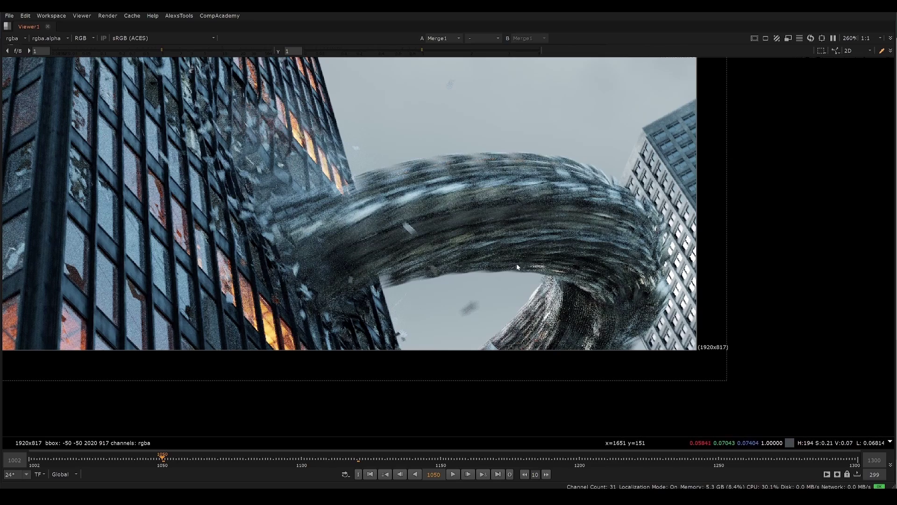
- Compare the tentacle, impact sparks and background building between Merge1 and Read3, ending on Read3
key(2)
key(1)
key(2)
key(1)
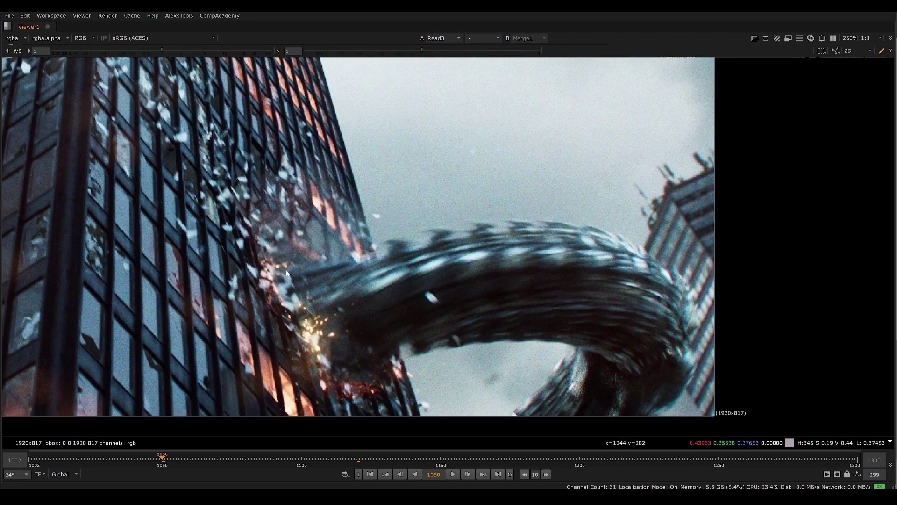
key(2)
key(1)
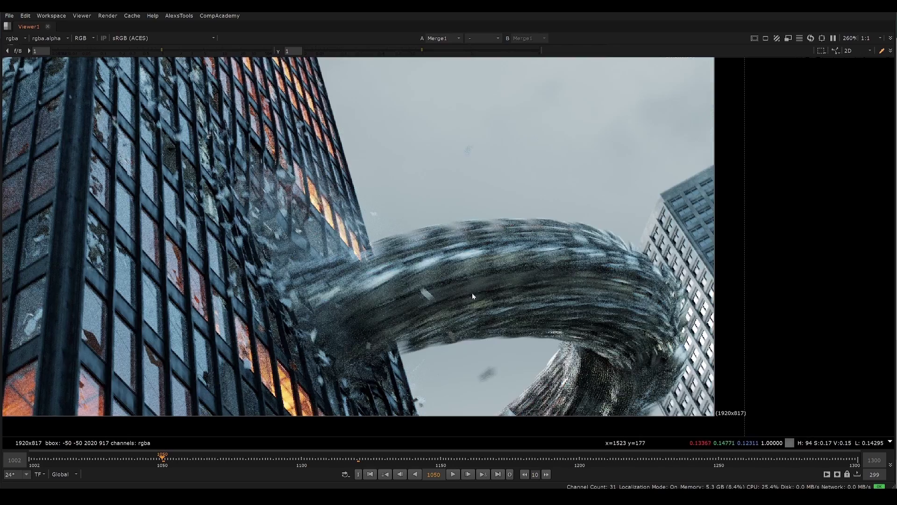
key(2)
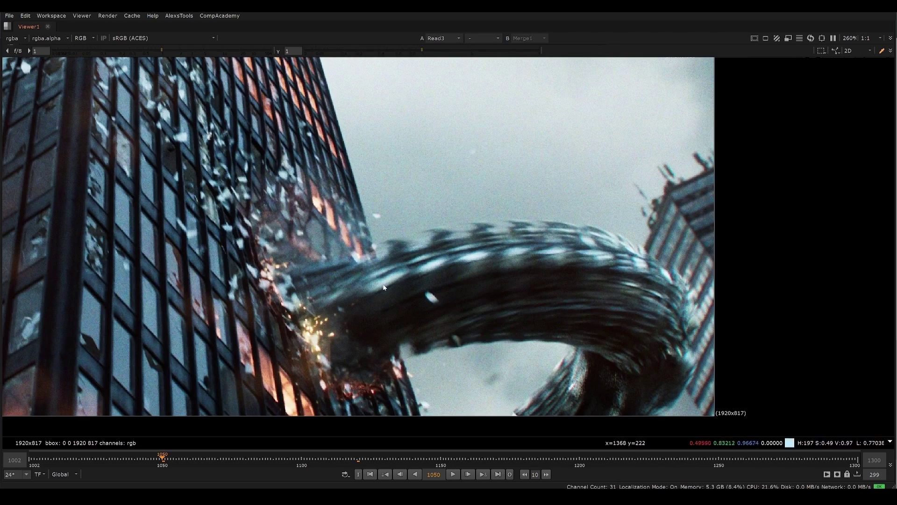
- Flip between Merge1 and Read3 at frame 1050 to compare the tentacle, background building and sky, ending on Read3
key(1)
key(2)
key(1)
key(2)
middle_drag(615, 227, 555, 217)
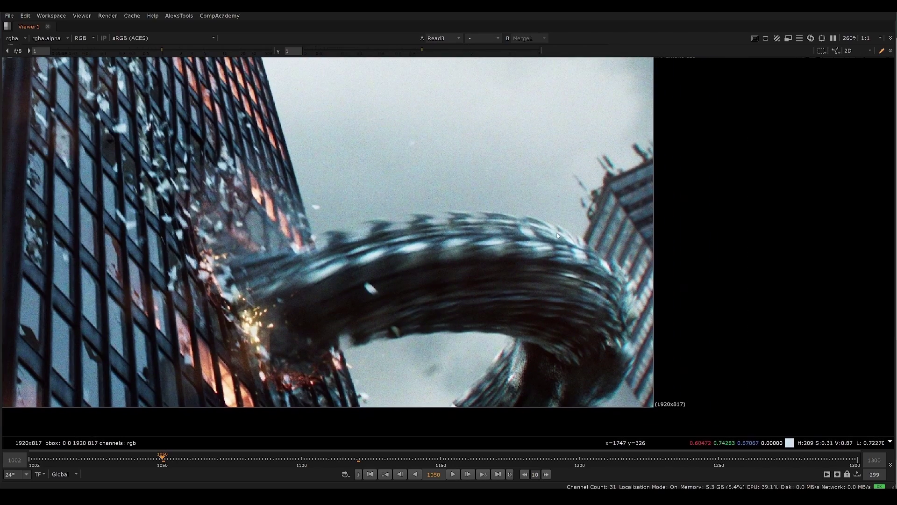
key(1)
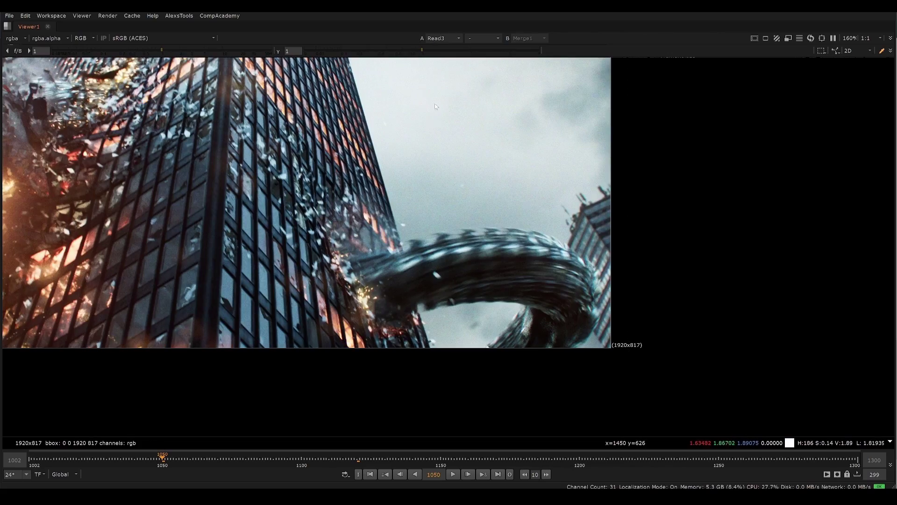
key(2)
key(1)
key(2)
key(1)
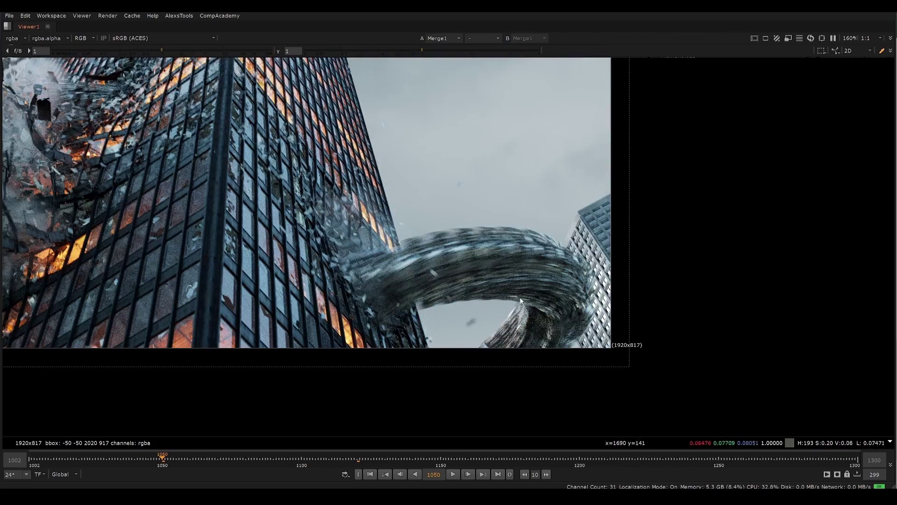
key(2)
- Step Read3 forward from frame 1050 to frame 1062, watching the tentacle impact and falling glass
key(Right)
key(Right)
key(Right)
key(Right)
key(Right)
key(Right)
key(Right)
key(Right)
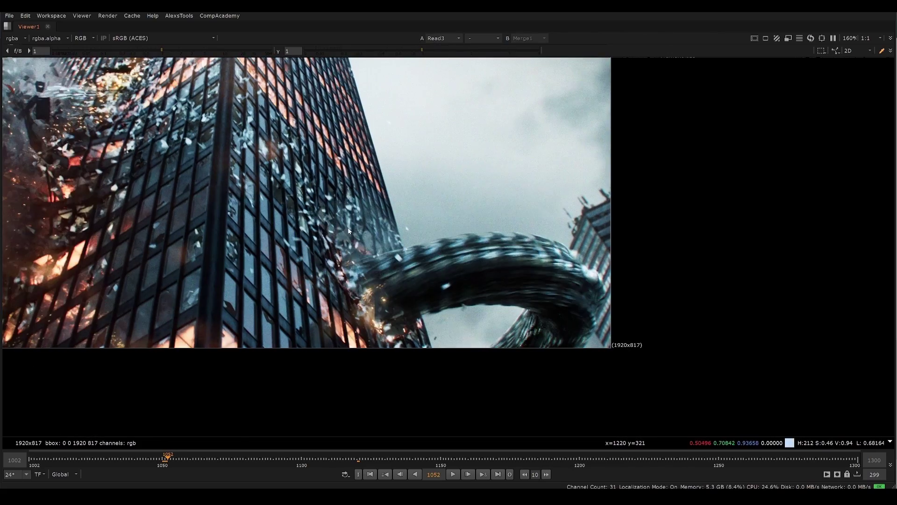
key(Right)
key(Right)
key(Right)
key(Right)
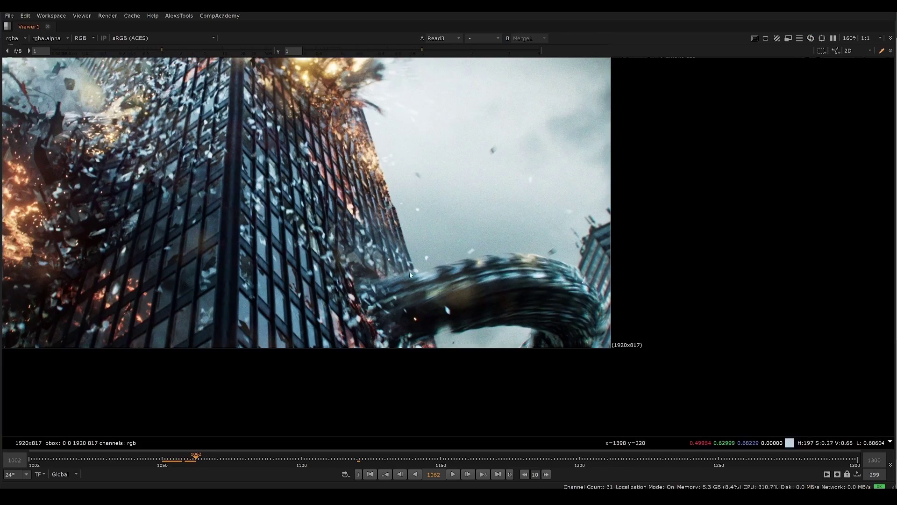
- Compare the tower's facade and tentacle between Merge1 and Read3 at frame 1062, ending on Read3
key(1)
key(2)
key(1)
key(2)
middle_drag(447, 309, 567, 389)
key(1)
key(2)
scroll(214, 218, up, 2)
middle_drag(210, 227, 340, 189)
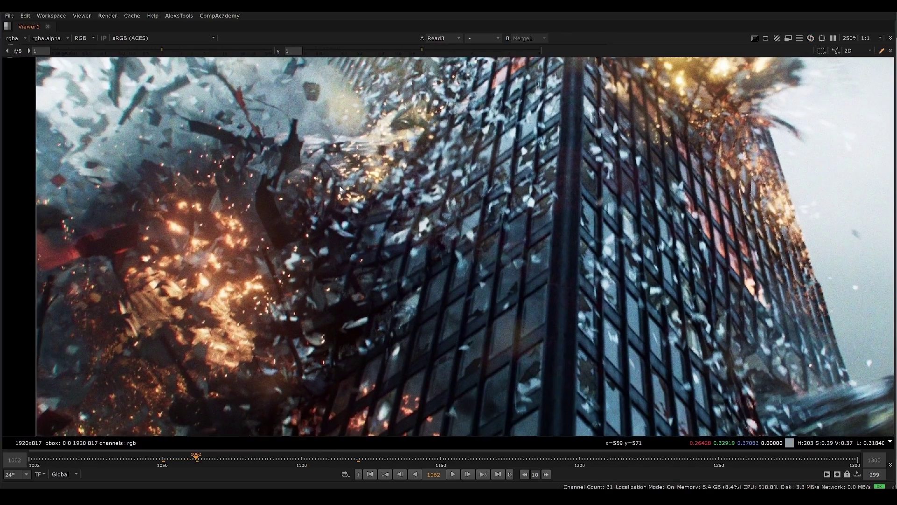
- Compare the fireball beside the tower between Merge1 and Read3 at frame 1062, examining Read3 at several magnifications
key(f)
middle_drag(117, 286, 254, 242)
key(1)
key(2)
drag(253, 243, 269, 246)
scroll(270, 246, up, 2)
key(1)
key(2)
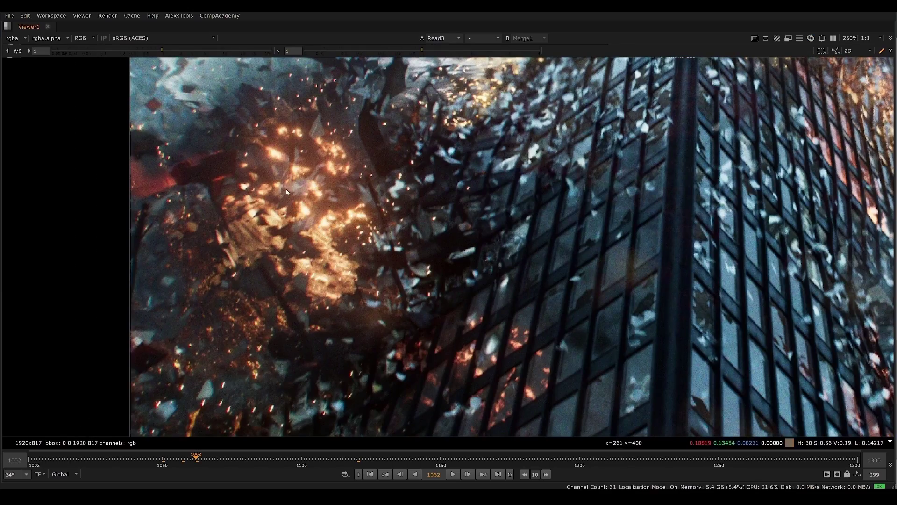
scroll(250, 229, up, 2)
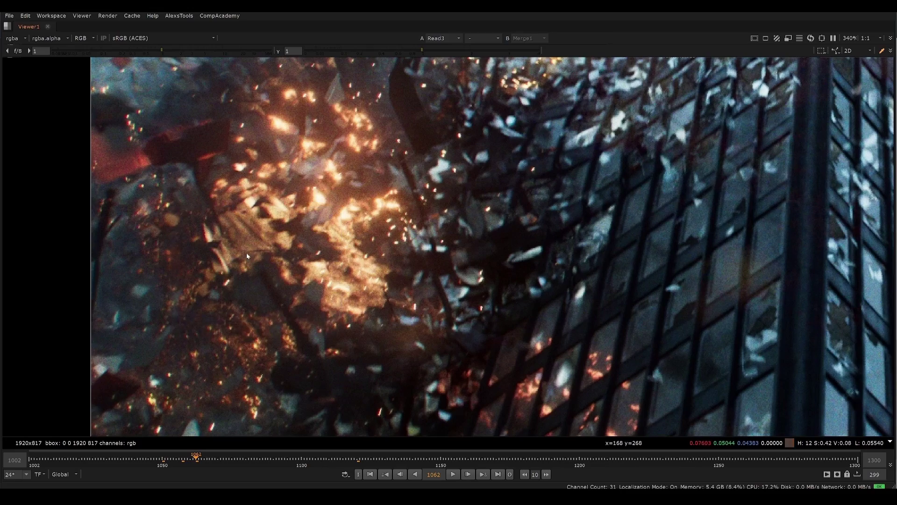
scroll(252, 228, down, 5)
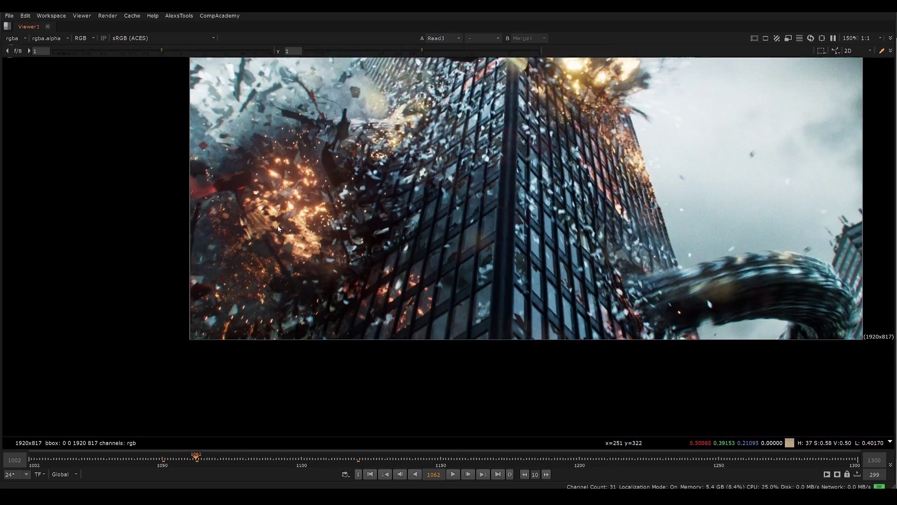
scroll(258, 220, up, 3)
- Step Read3 forward and backward around frame 1062 to study the fireball and embers up close
key(Right)
key(Right)
key(Right)
key(Right)
scroll(258, 218, up, 3)
key(Left)
key(Left)
key(Left)
key(Left)
key(Left)
key(Left)
key(Left)
key(Left)
key(Left)
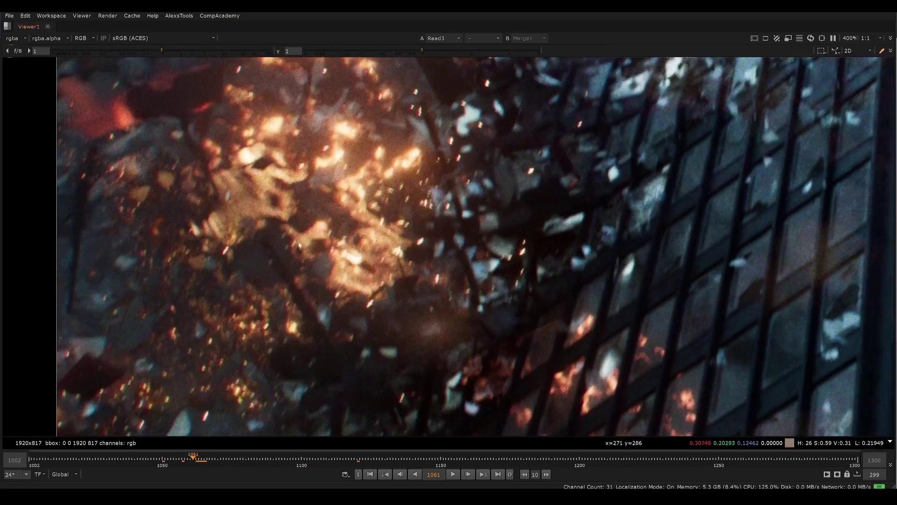
- Advance the Read3 fireball close-up to frame 1064, then step back to frame 1061
key(Right)
key(Right)
key(Right)
key(Right)
key(Right)
key(Right)
key(Right)
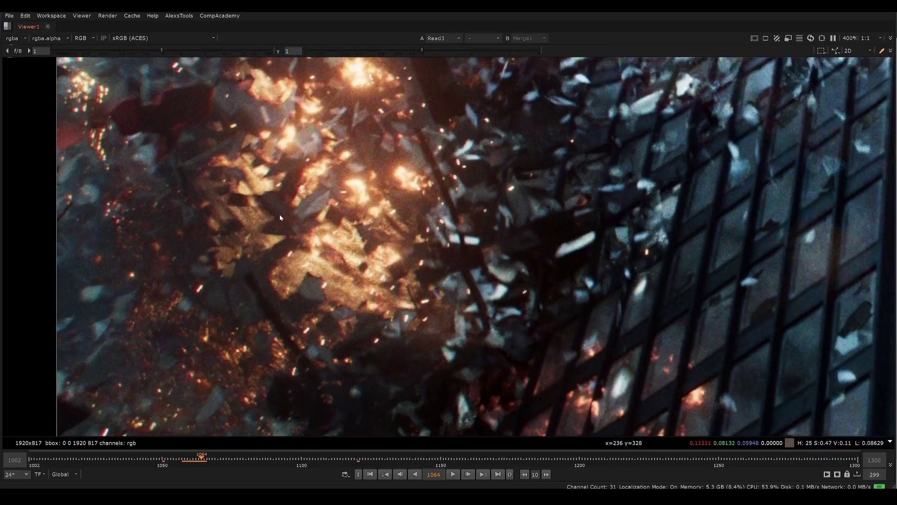
key(Left)
key(Left)
key(Left)
- Show the Merge1 render and inspect its flying debris beside the tower at varying magnifications
middle_drag(280, 214, 283, 259)
key(1)
scroll(303, 271, down, 4)
scroll(309, 276, up, 2)
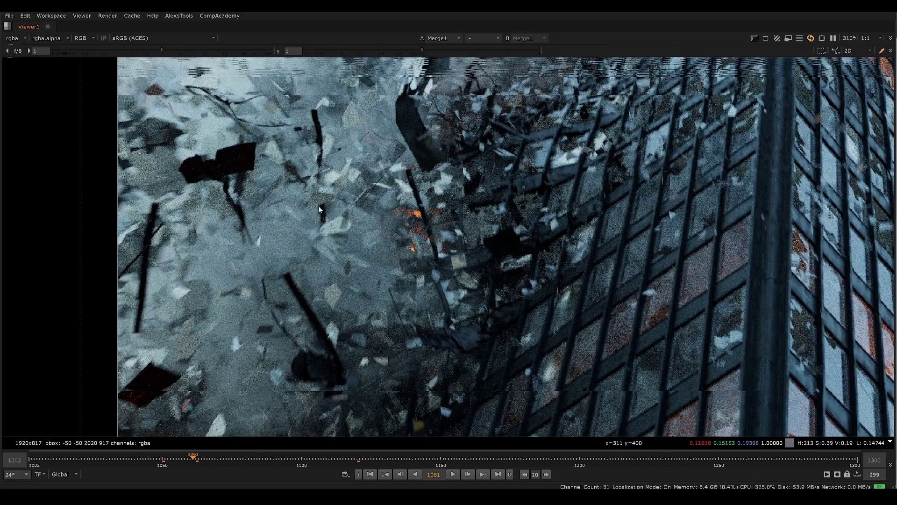
scroll(356, 235, down, 3)
scroll(367, 237, up, 1)
drag(360, 220, 237, 280)
scroll(394, 231, up, 3)
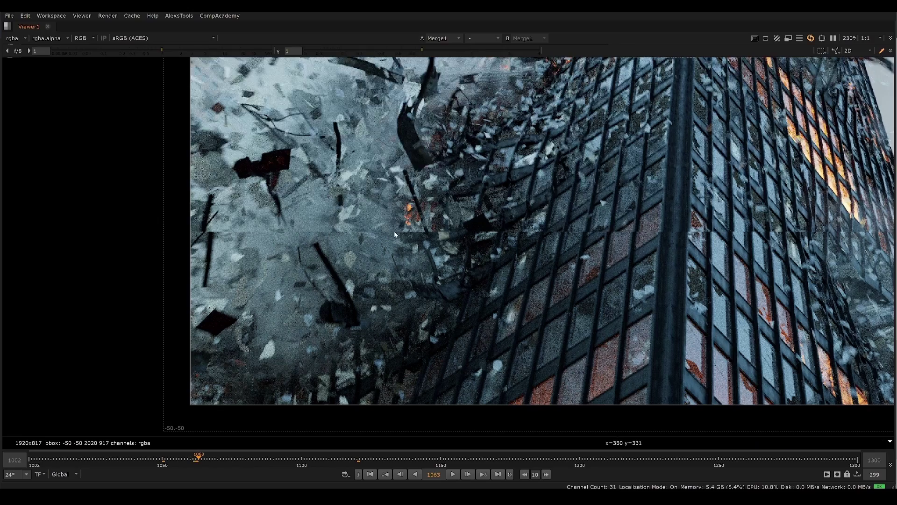
- Step the Merge1 debris close-up between frames 1061 and 1063, ending on frame 1062
key(Right)
key(Right)
key(Left)
key(Left)
key(Left)
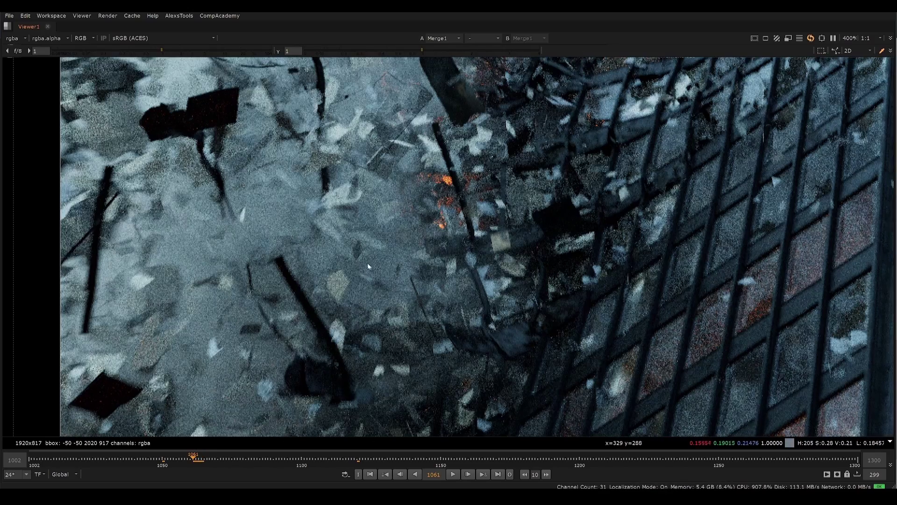
key(Right)
- Show Read3 and advance to frame 1065 to examine the fireball in the context of the tower
key(2)
scroll(380, 236, down, 4)
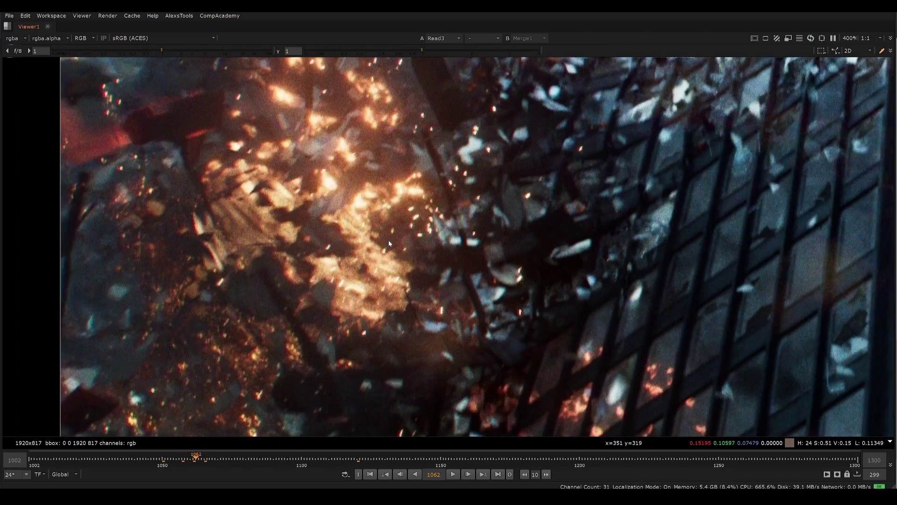
key(Right)
key(Right)
key(Right)
key(Right)
key(Right)
key(Right)
key(Right)
key(Right)
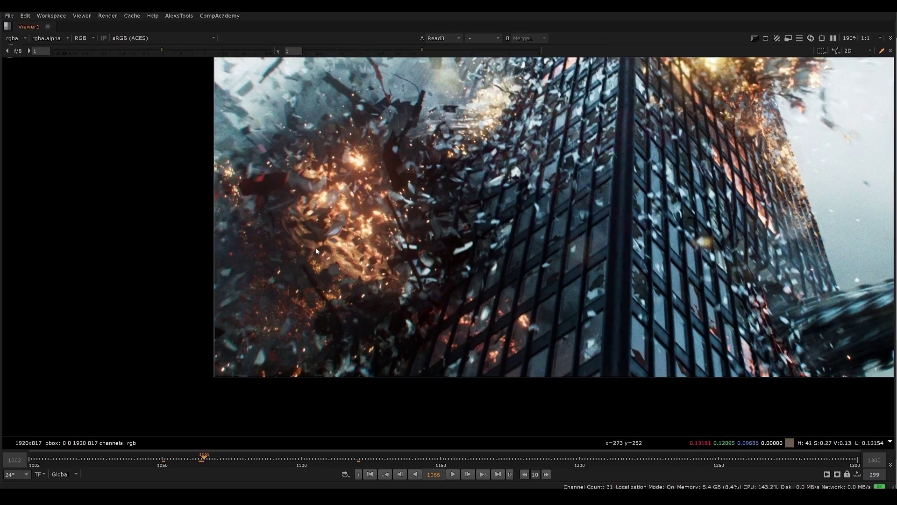
- Advance Read3 to frame 1071, examining the debris cloud and fire around the tower's corner
scroll(430, 150, up, 2)
key(Right)
key(Right)
key(Right)
key(Right)
key(Right)
key(Right)
key(Right)
key(Right)
key(Right)
key(Right)
key(Right)
key(Right)
middle_drag(580, 184, 487, 238)
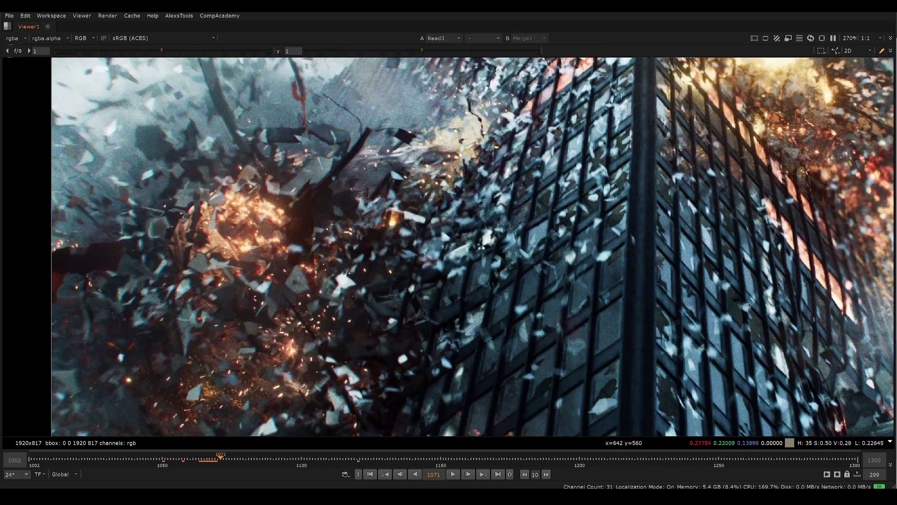
- Advance Read3 to frame 1085, following the shattered glass and the growing explosion
key(Right)
key(Right)
key(Right)
key(Right)
key(Right)
key(Right)
key(Right)
key(Right)
key(Right)
key(Right)
key(Right)
key(Right)
key(Right)
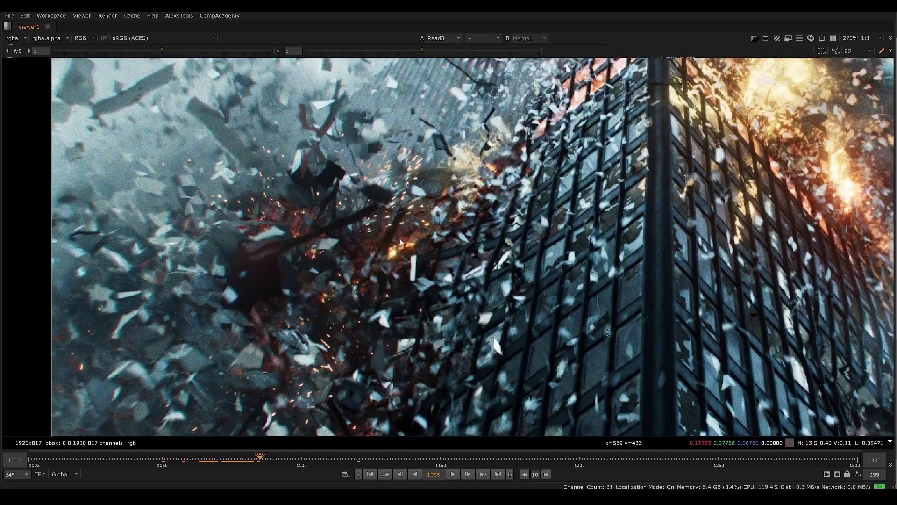
- View the full Read3 image and advance to frame 1096 to review the overall destruction
scroll(441, 243, down, 3)
scroll(469, 220, up, 1)
key(Right)
key(Right)
key(Right)
key(Right)
key(Right)
key(Right)
key(Right)
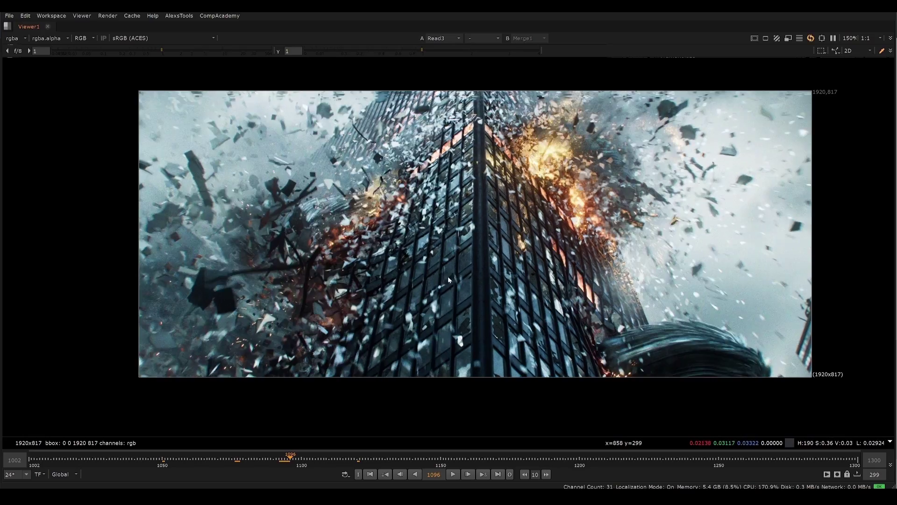
- Advance the full Read3 image to frame 1105
middle_drag(448, 276, 402, 258)
key(Right)
key(Right)
key(Right)
key(Right)
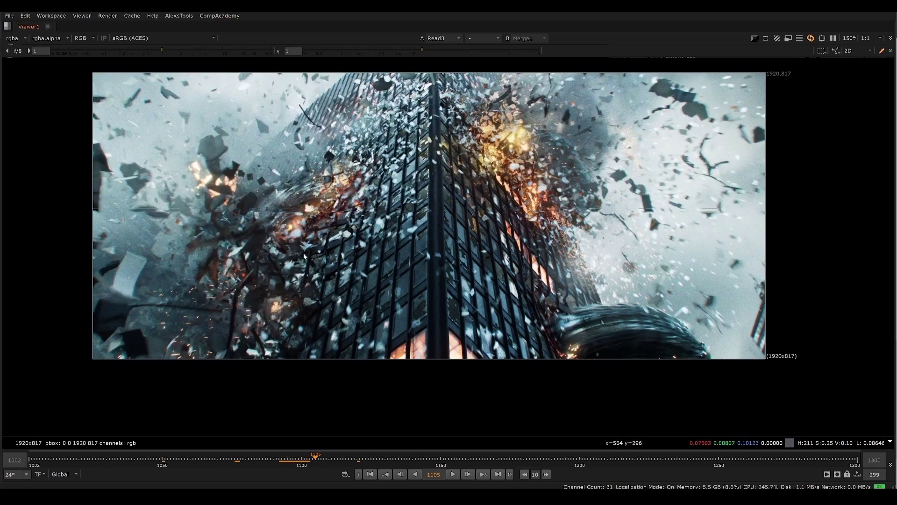
- Flip between Merge1 and Read3 at frame 1105 to compare the whole tower destruction, ending on Read3
key(1)
key(2)
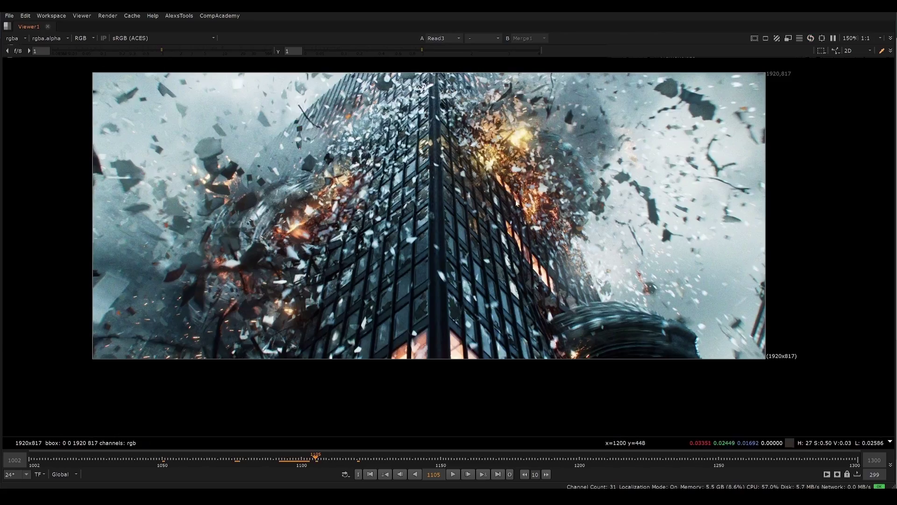
key(1)
key(2)
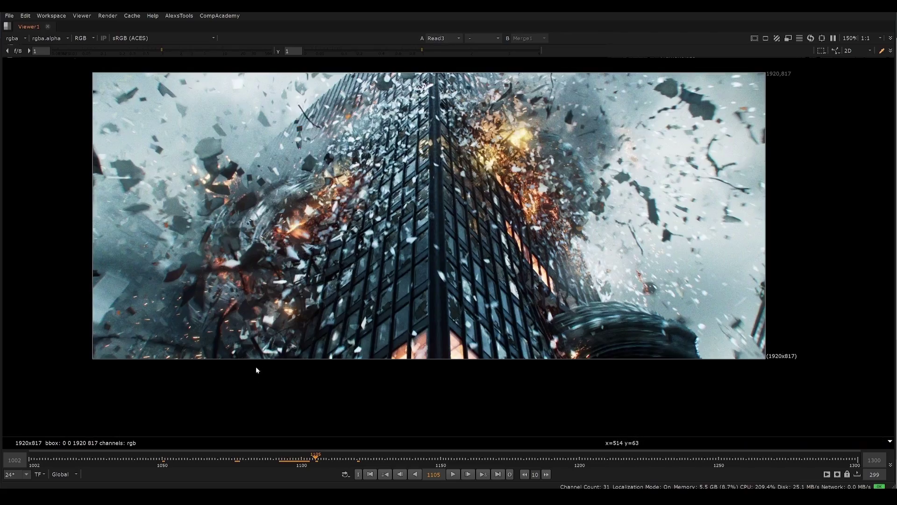
- Go back to frame 1042 and inspect the damaged facade in the Merge1 render
drag(225, 459, 140, 453)
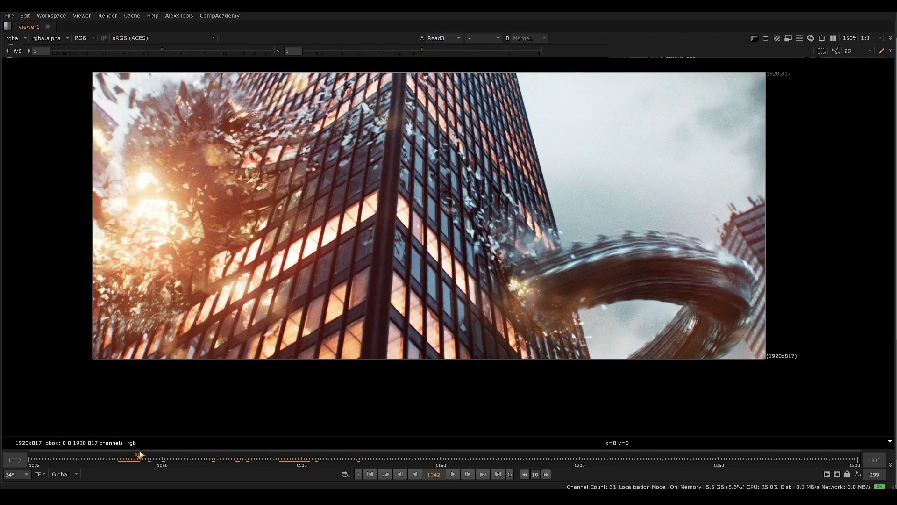
middle_drag(216, 215, 348, 201)
scroll(336, 198, up, 5)
key(1)
scroll(354, 182, down, 4)
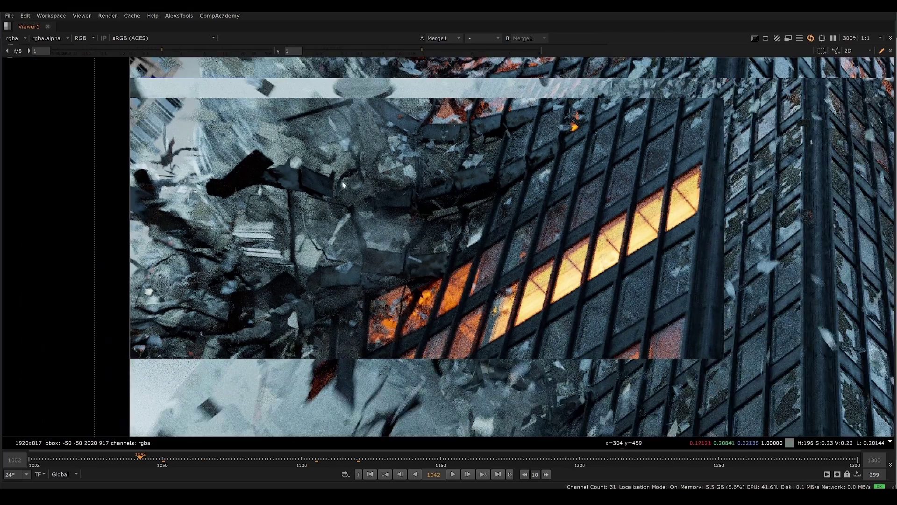
scroll(370, 248, up, 3)
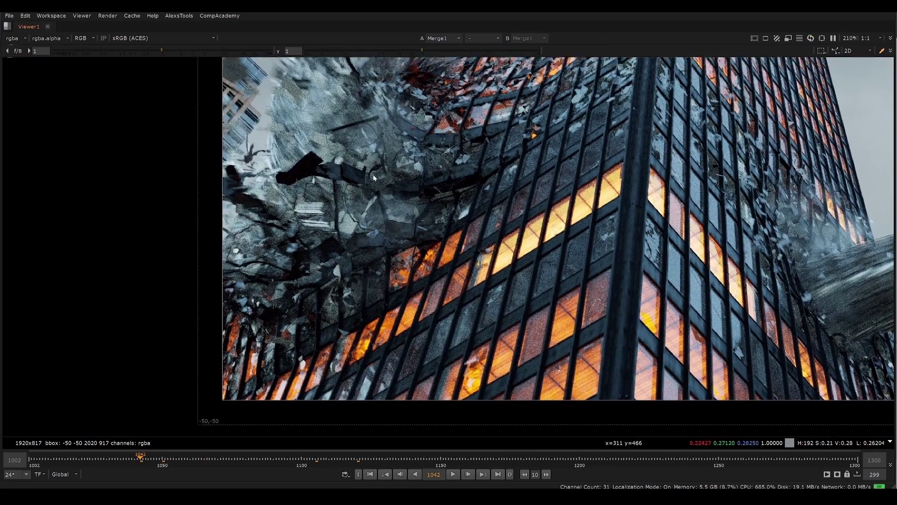
- Show Read3 at frame 1042 and examine the bright explosion and lit debris at varying magnifications
key(2)
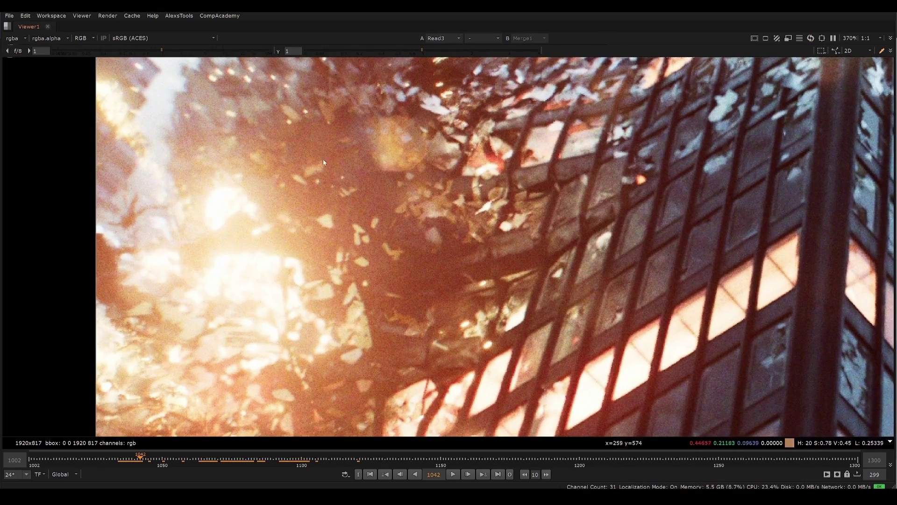
scroll(323, 159, down, 1)
scroll(324, 164, up, 2)
scroll(437, 214, down, 3)
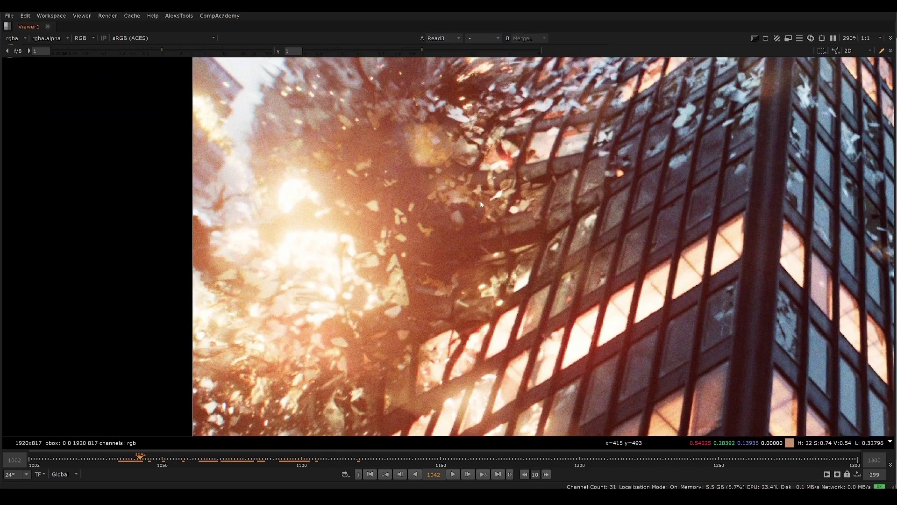
scroll(446, 198, down, 7)
scroll(442, 216, up, 9)
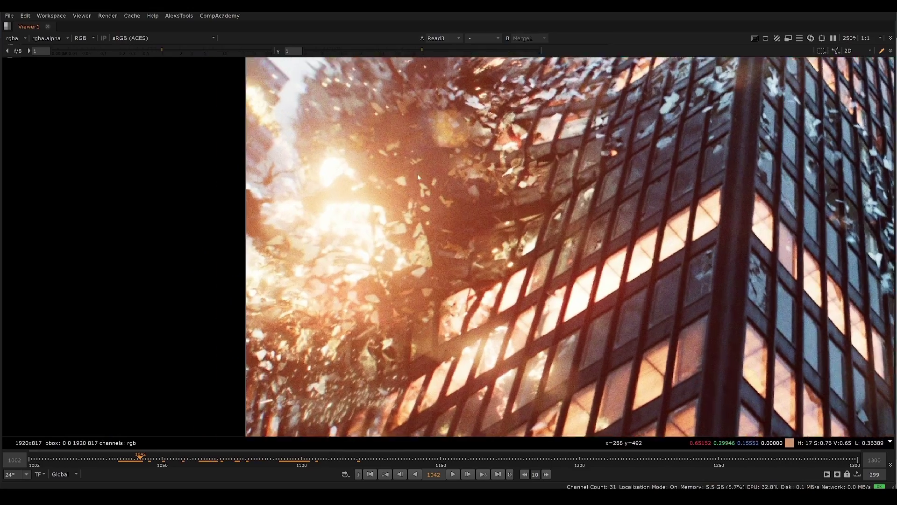
- Compare the explosion area between Merge1 and Read3 at frame 1042, ending on a Read3 close-up
key(1)
scroll(442, 215, down, 7)
scroll(431, 194, up, 7)
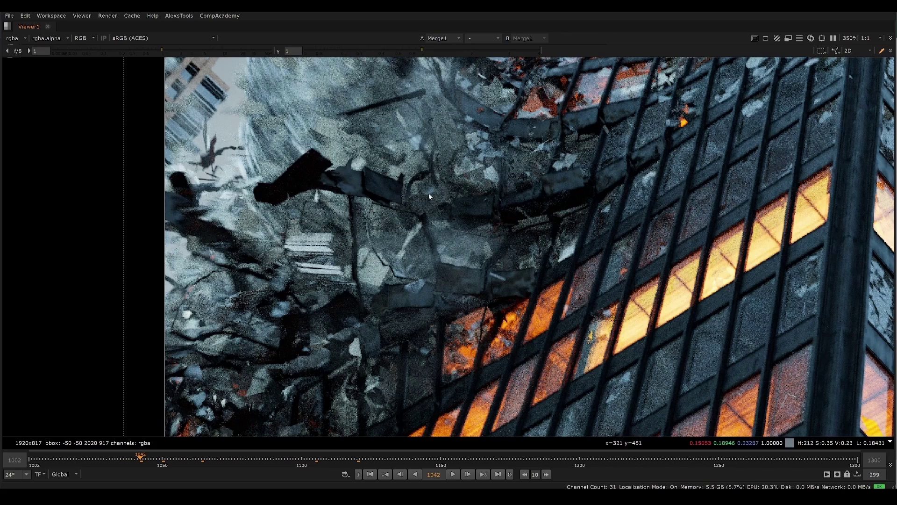
scroll(426, 189, up, 4)
key(2)
scroll(412, 214, down, 5)
key(1)
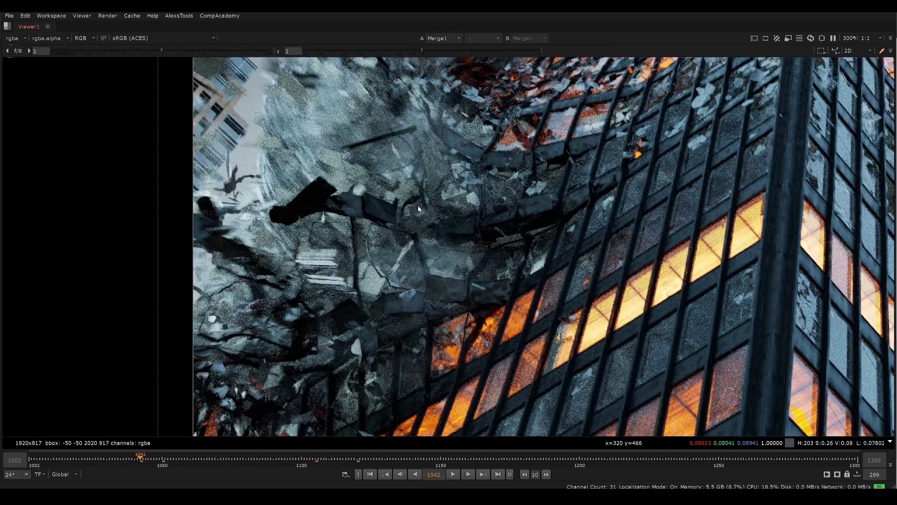
key(2)
key(1)
key(2)
scroll(405, 292, up, 5)
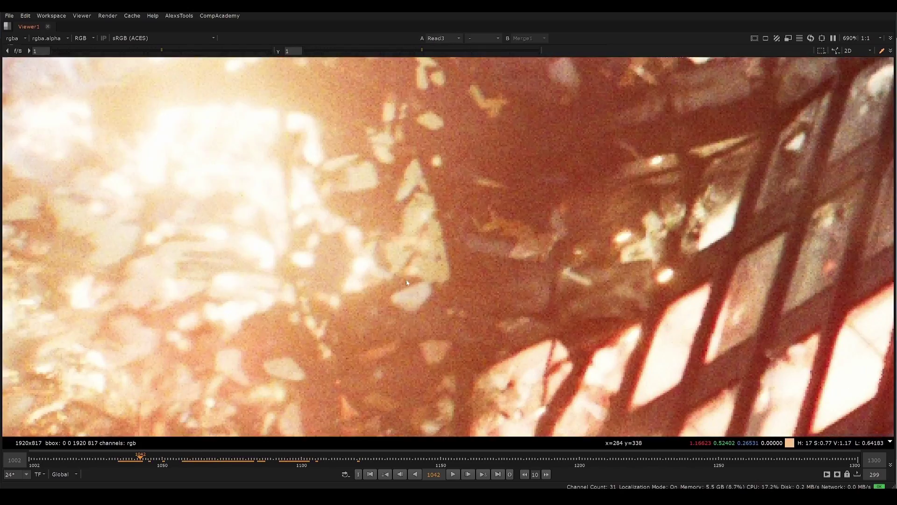
- Compare Merge1 and Read3 repeatedly around the explosion at frame 1042, ending on a wider view of the Read3 comp
scroll(415, 201, down, 4)
key(1)
key(2)
middle_drag(376, 290, 389, 185)
key(1)
key(2)
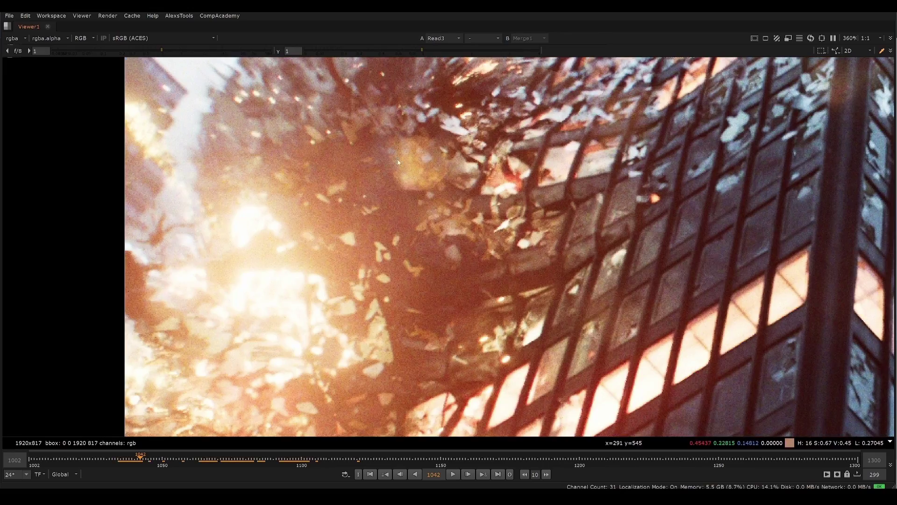
key(1)
key(2)
scroll(361, 228, down, 3)
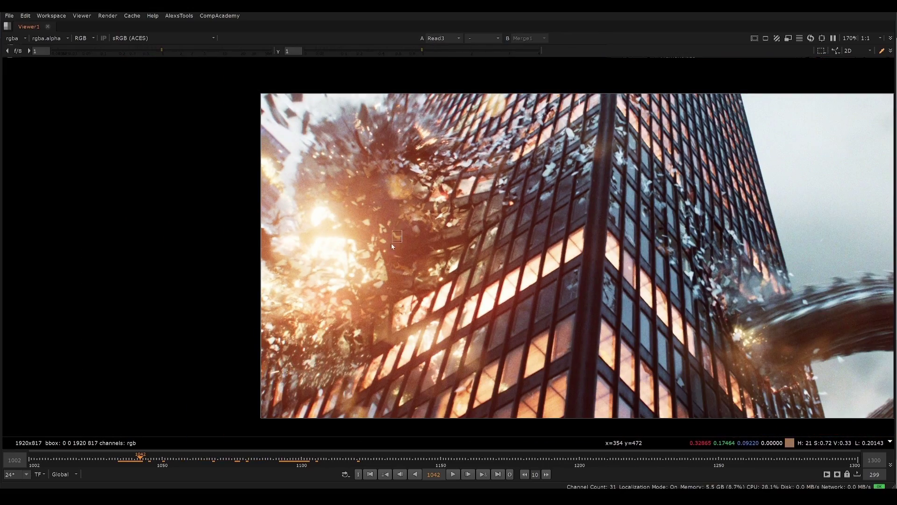
- Advance to frame 1045 and compare the Merge1 render of the torn facade with Read3
key(Right)
key(Right)
key(Right)
key(1)
scroll(404, 226, up, 3)
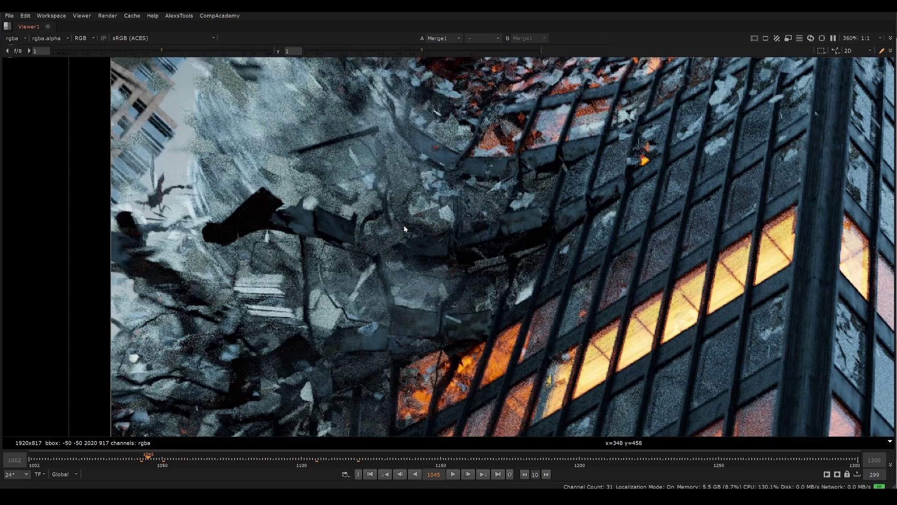
key(2)
- Step Read3 on to frame 1050, examining how the explosion and surrounding debris develop
key(Right)
key(Right)
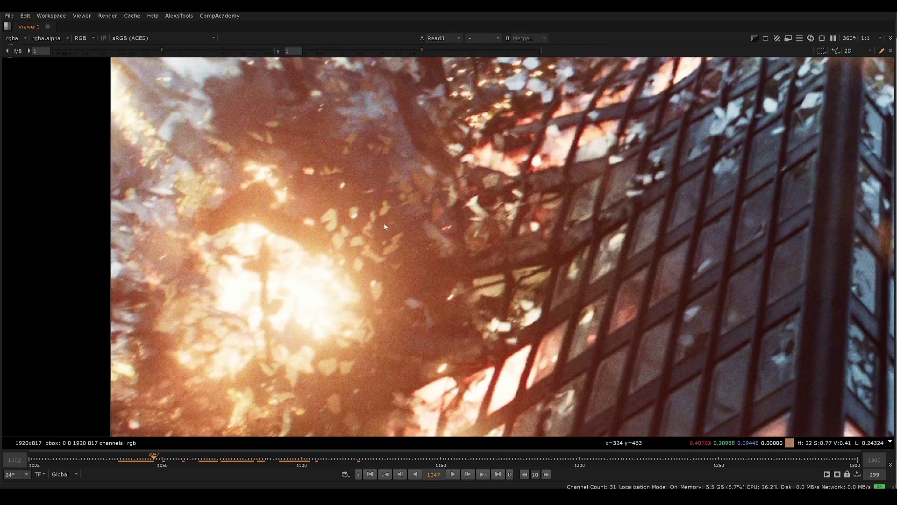
key(Right)
key(Right)
key(Right)
key(Right)
scroll(386, 224, down, 1)
key(Left)
scroll(389, 229, down, 2)
scroll(388, 227, up, 2)
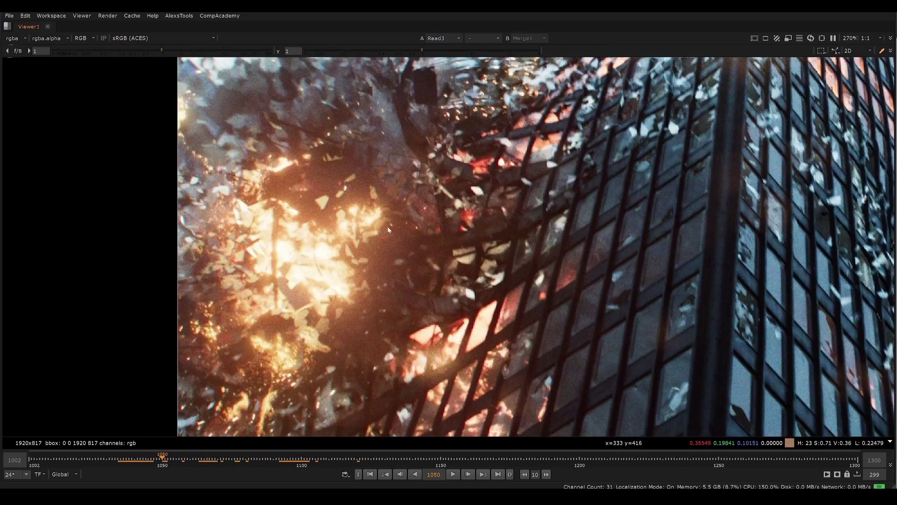
- Compare Merge1 with Read3 at frame 1050, ending on the whole tower in Read3
key(1)
key(2)
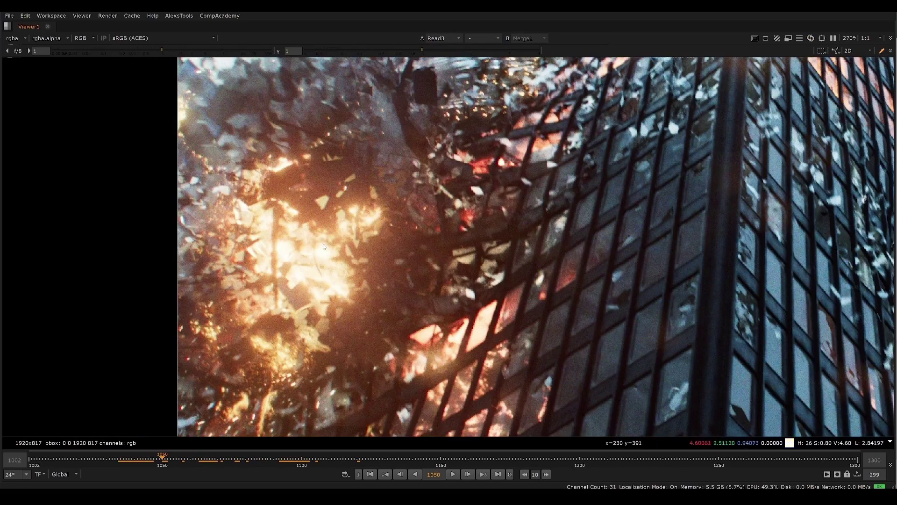
scroll(324, 247, down, 5)
scroll(331, 350, up, 4)
scroll(300, 314, down, 1)
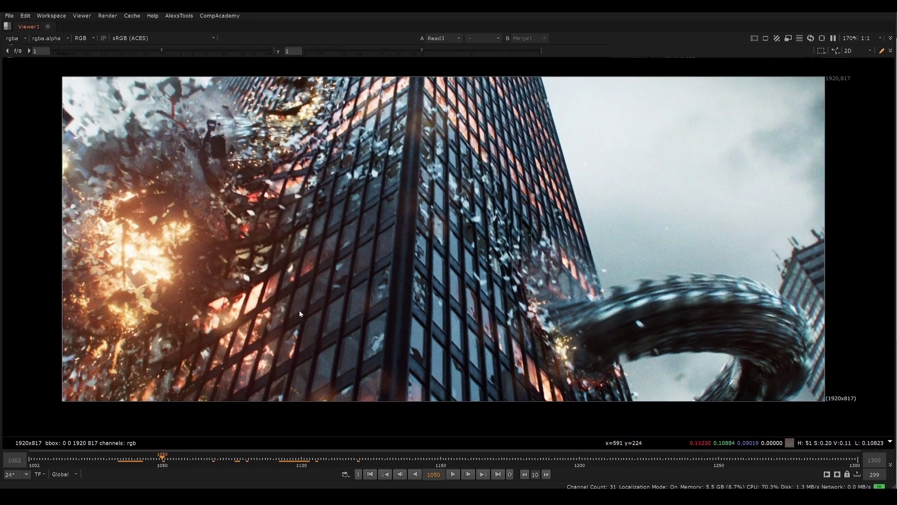
- Play the shot on past frame 1106 and inspect the blast on the tower's right face in Merge1 and Read3
key(l)
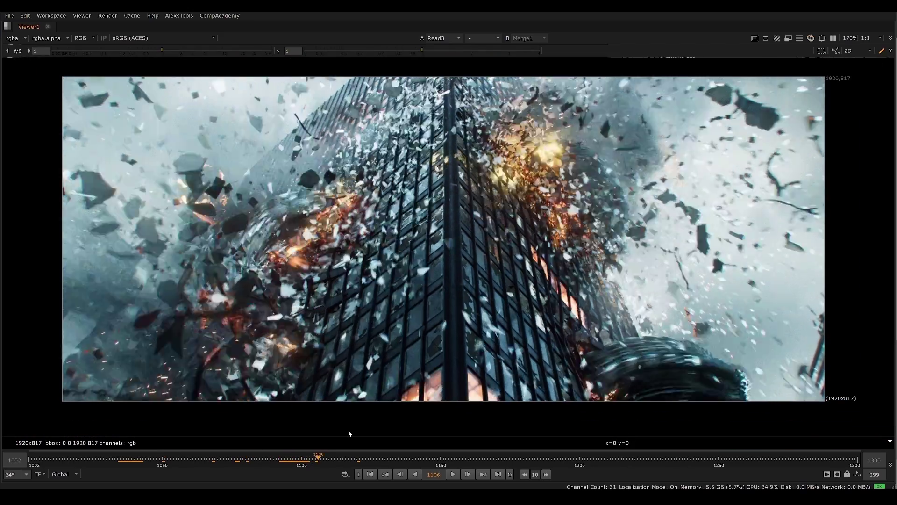
scroll(575, 174, up, 1)
scroll(543, 185, up, 3)
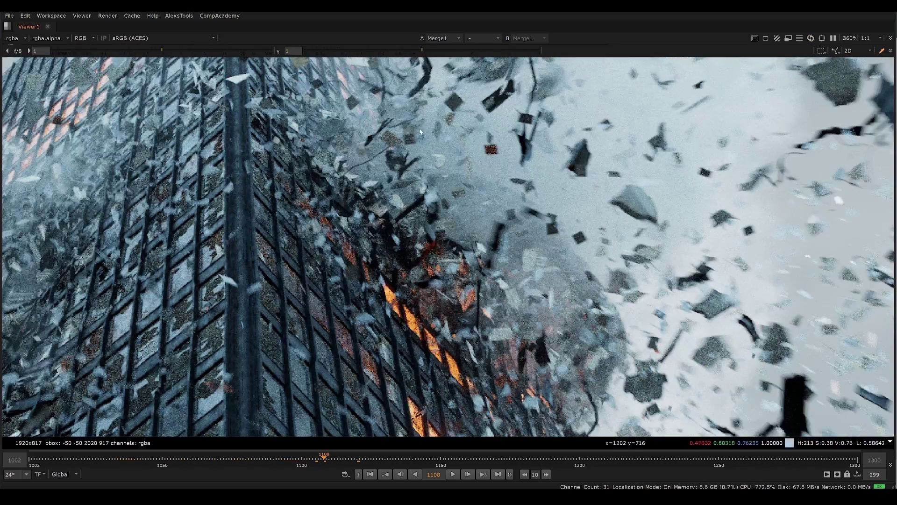
scroll(442, 174, down, 3)
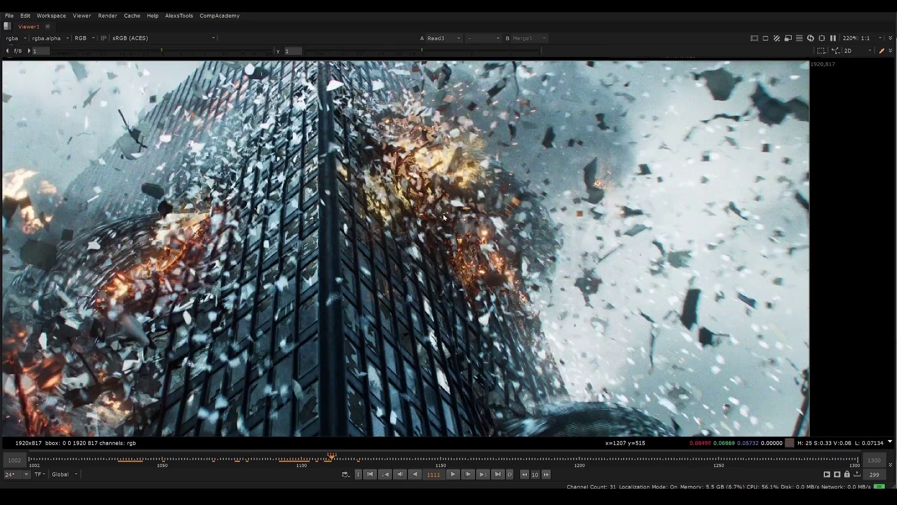
- Step Read3 back and forth around frame 1107, examining the fire and sparks on the tower's right face
scroll(477, 205, up, 3)
key(Left)
key(Left)
scroll(472, 206, down, 2)
key(Left)
key(Left)
key(Left)
key(Left)
key(Left)
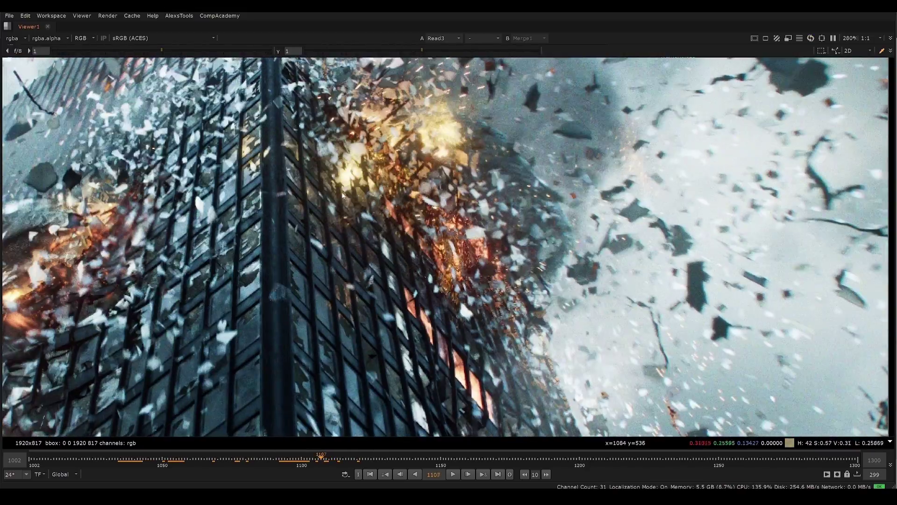
key(Right)
key(Right)
scroll(418, 248, down, 2)
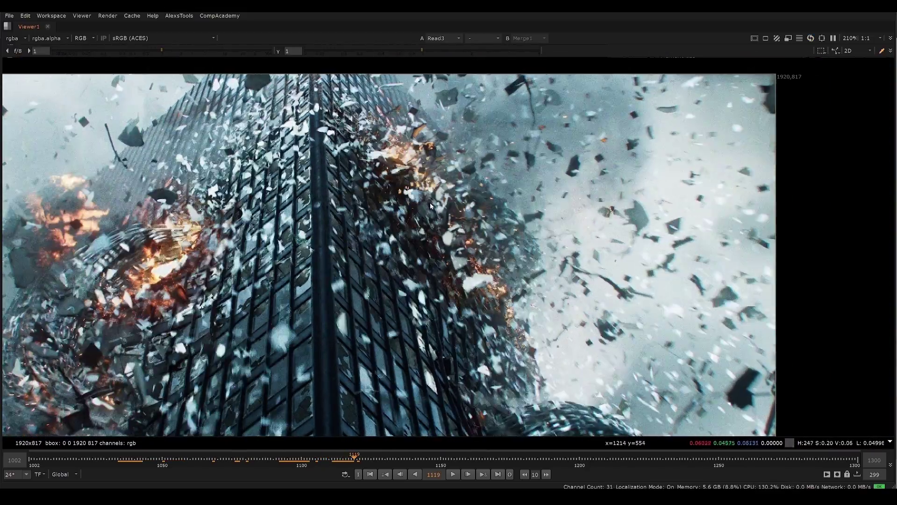
- Step Read3 from frame 1119 to frame 1123 and review the fires and debris across the whole tower
scroll(430, 206, down, 2)
key(Right)
key(Right)
key(Right)
key(Right)
key(Right)
key(Left)
middle_drag(273, 263, 354, 249)
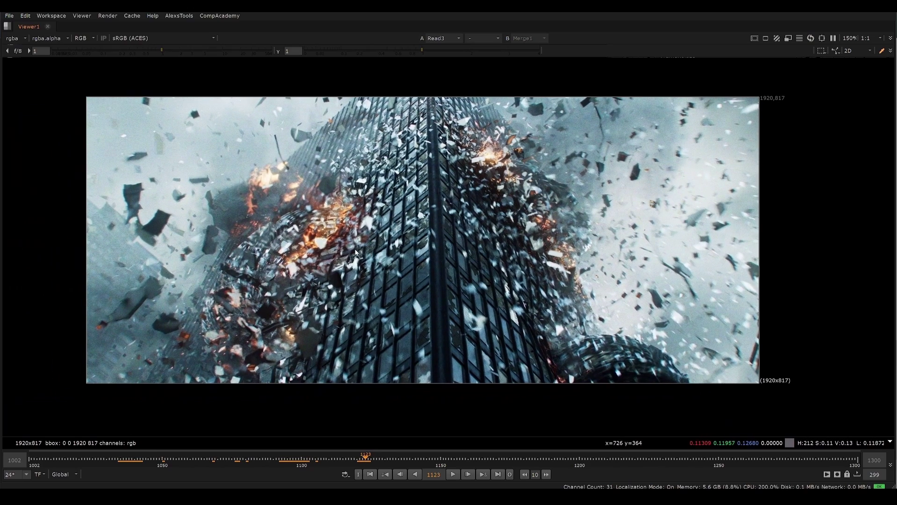
- Show Merge1, go to frame 1146, and examine the tentacle and shattered facade up close
key(1)
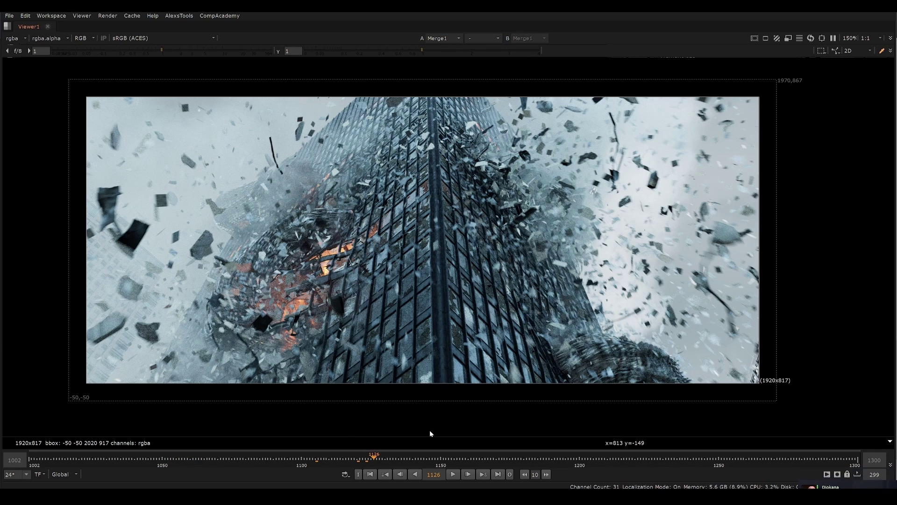
drag(419, 457, 430, 462)
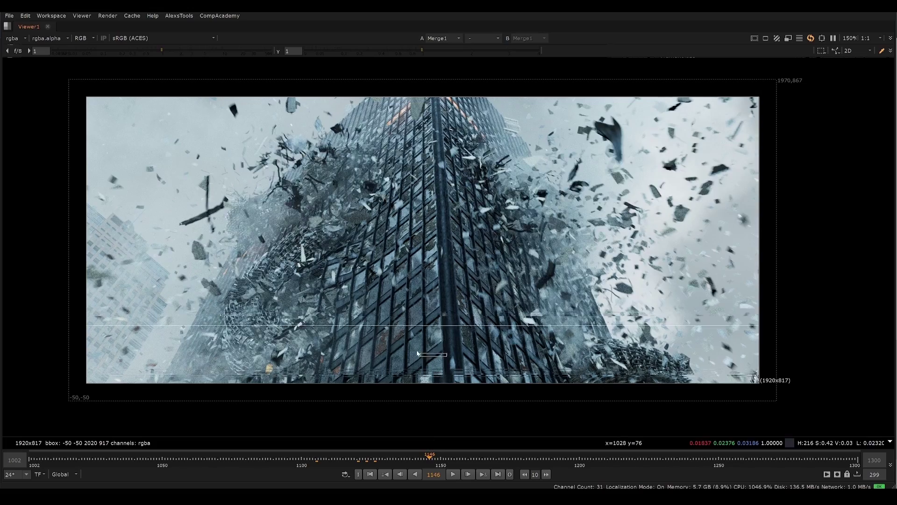
scroll(308, 268, up, 4)
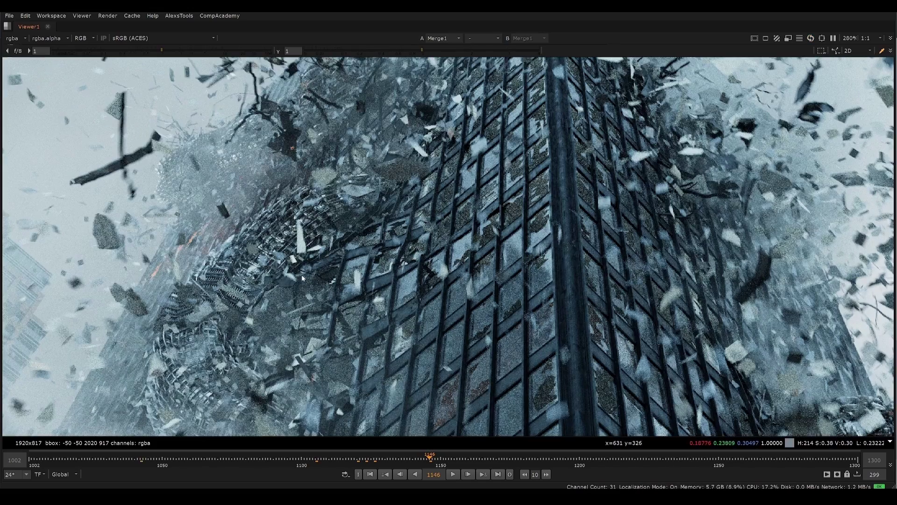
scroll(446, 236, down, 2)
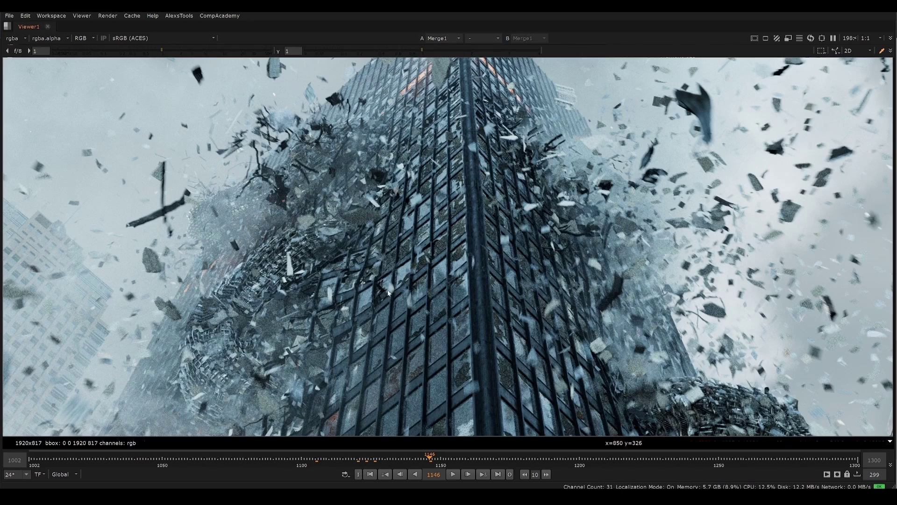
scroll(355, 233, up, 5)
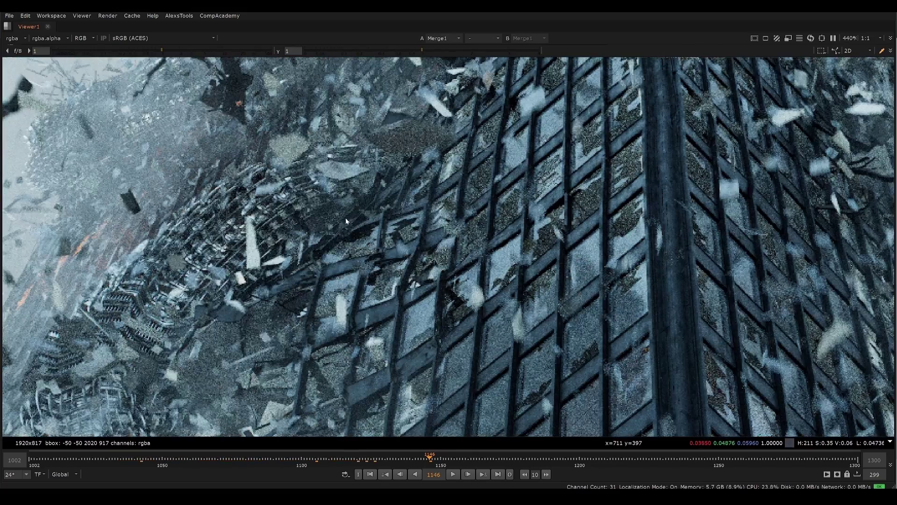
- Show Read3 at frame 1146 and examine the fire and embers around the tentacle
key(2)
middle_drag(275, 194, 369, 204)
scroll(375, 207, down, 3)
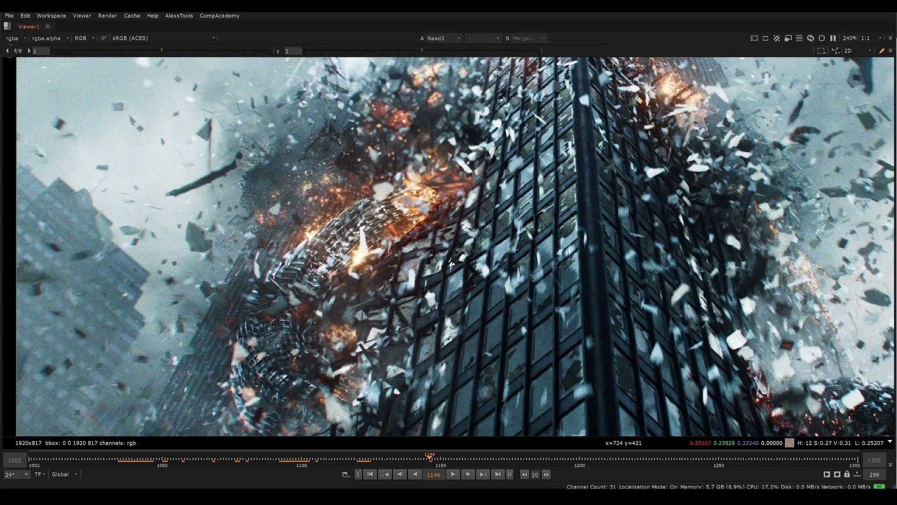
scroll(441, 212, down, 2)
middle_drag(442, 212, 403, 216)
- Step Read3 forward to frame 1154
key(Right)
key(Right)
key(Right)
key(Right)
key(Right)
key(Right)
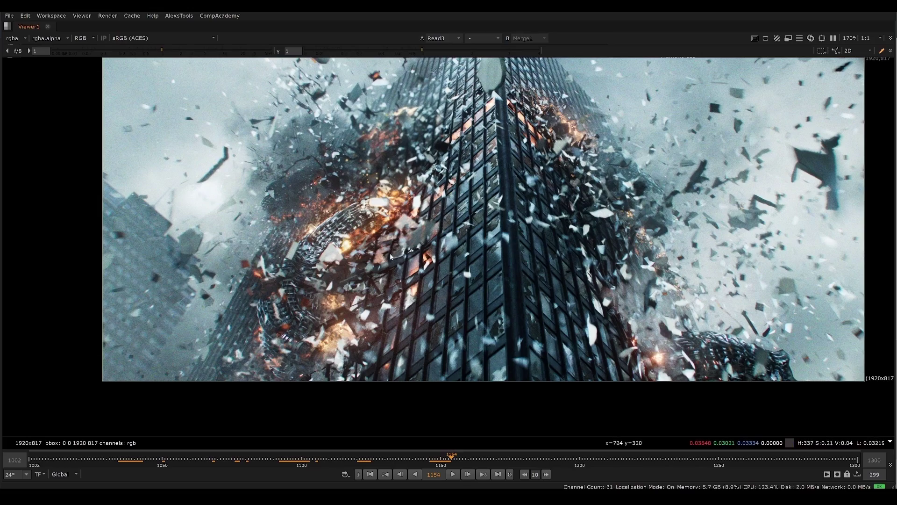
- Compare Merge1 with Read3 at frame 1154, ending on a Read3 close-up of debris along the tower's right face
key(1)
middle_drag(390, 257, 326, 317)
drag(297, 161, 502, 241)
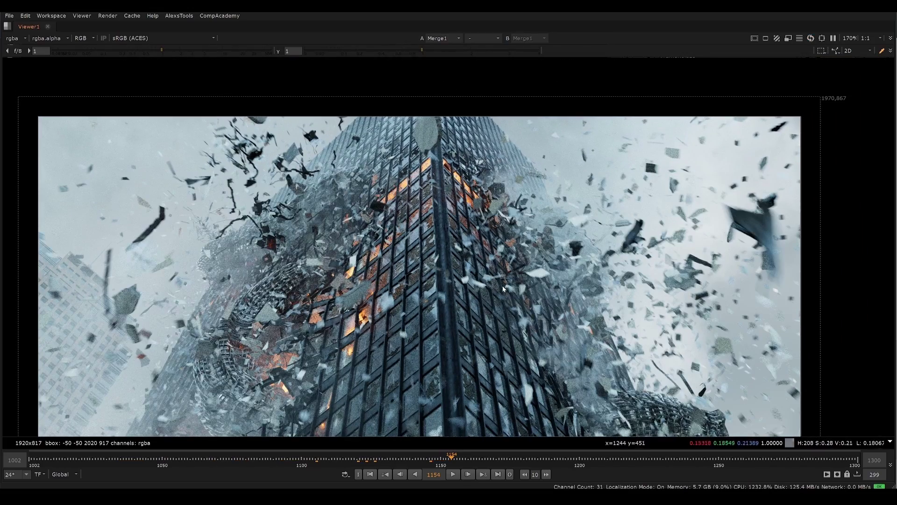
middle_drag(560, 228, 543, 203)
scroll(543, 203, up, 5)
key(2)
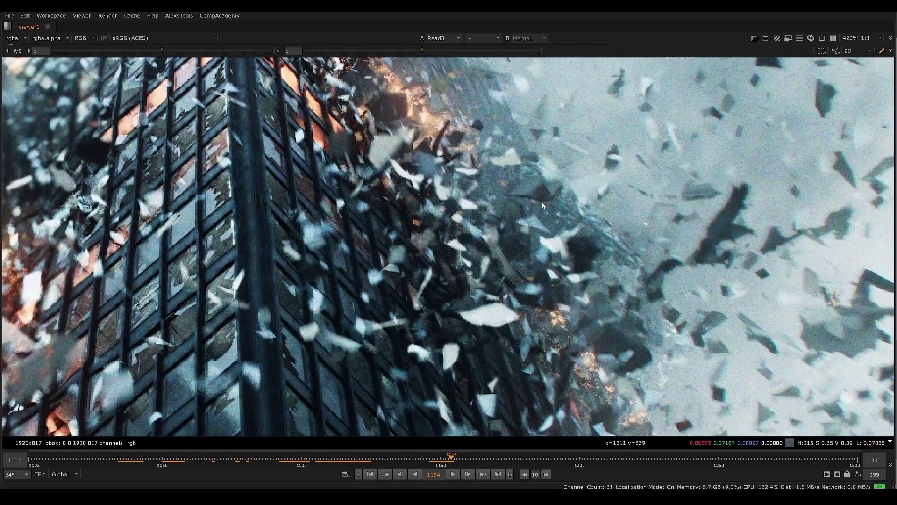
- Examine the right-face debris in Read3 at several magnifications, then compare Merge1 and Read3 across the tower's lower part
scroll(542, 205, down, 4)
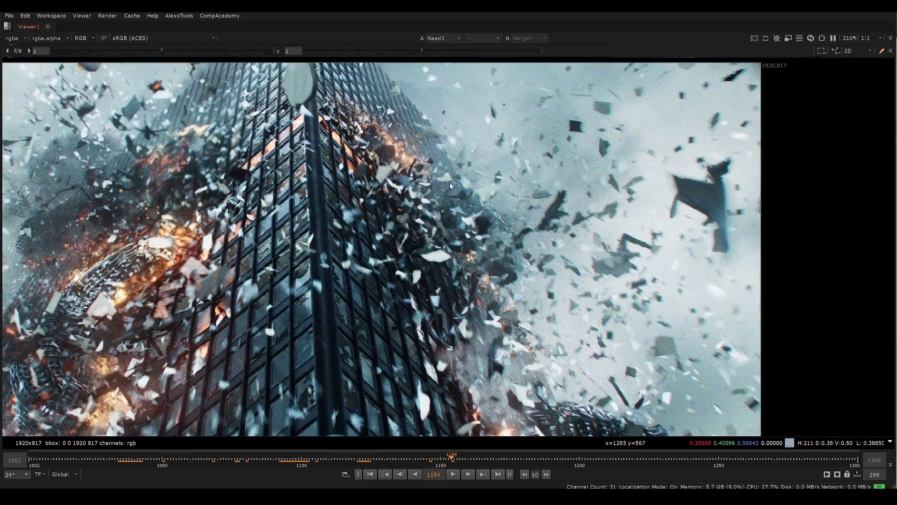
scroll(450, 186, up, 4)
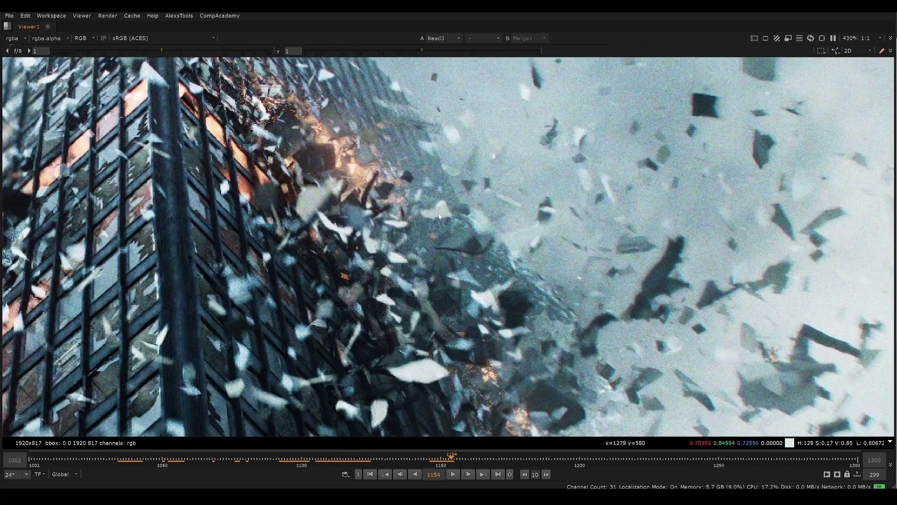
scroll(440, 215, down, 3)
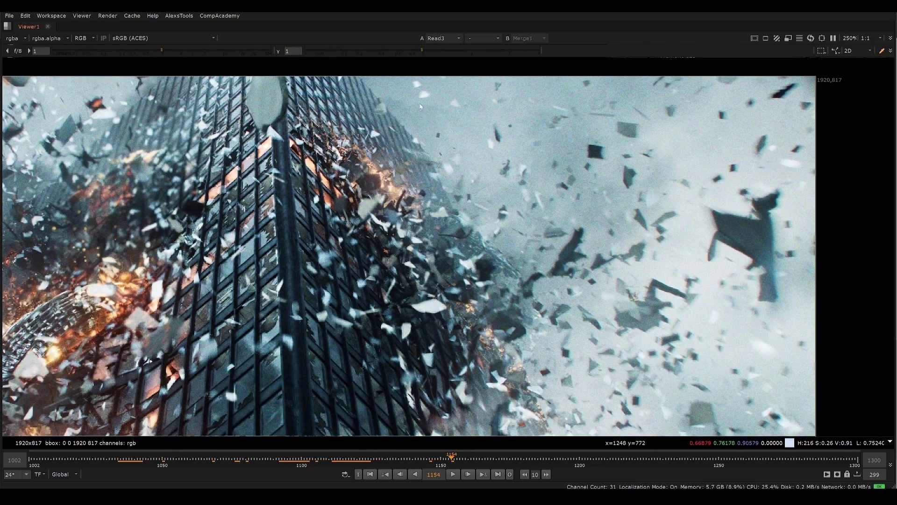
middle_drag(472, 263, 432, 99)
key(1)
key(2)
middle_drag(481, 361, 590, 306)
key(1)
key(2)
- Compare Merge1 and Read3 around the tentacle on the tower's left side at frame 1154
middle_drag(448, 308, 568, 327)
middle_drag(397, 334, 487, 326)
key(1)
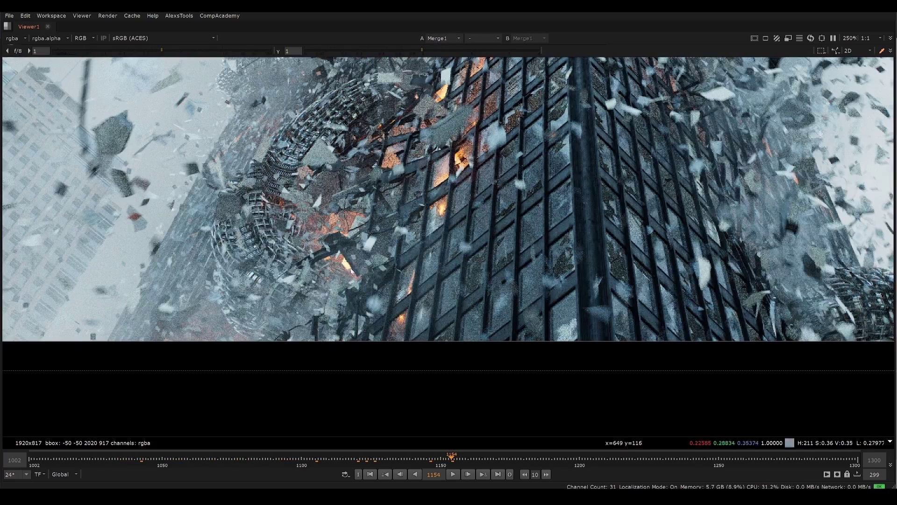
middle_drag(267, 326, 391, 335)
key(2)
scroll(383, 273, up, 3)
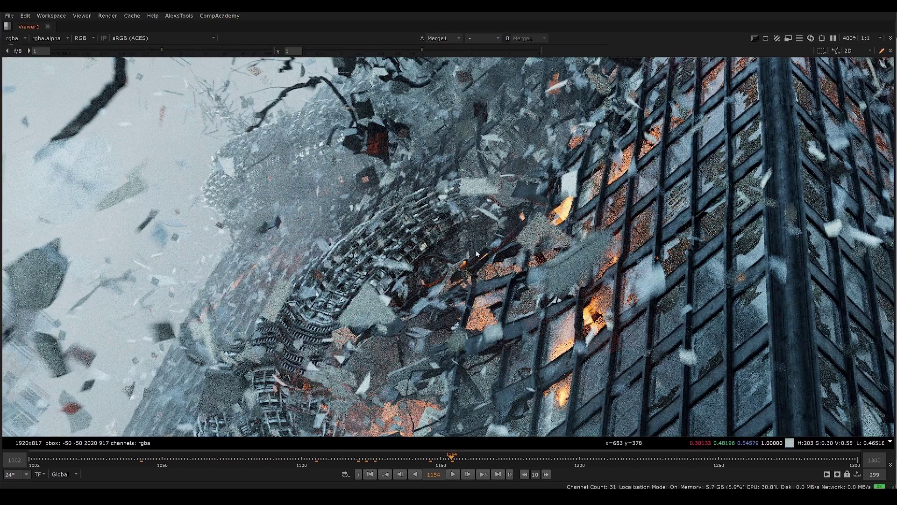
scroll(417, 276, down, 3)
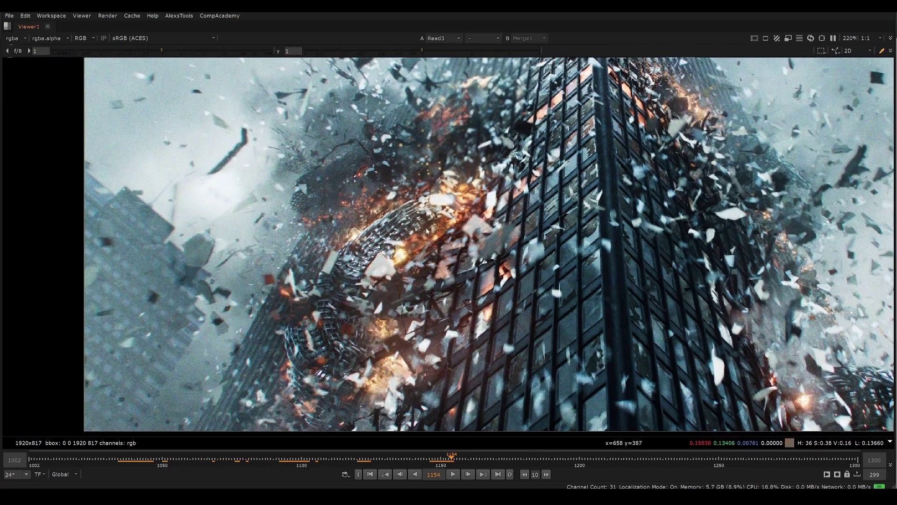
- Examine the tentacle, fires and falling debris in Read3 at frame 1154 at varying magnifications, ending on a wide view
scroll(427, 231, up, 2)
scroll(397, 222, down, 3)
scroll(380, 215, up, 2)
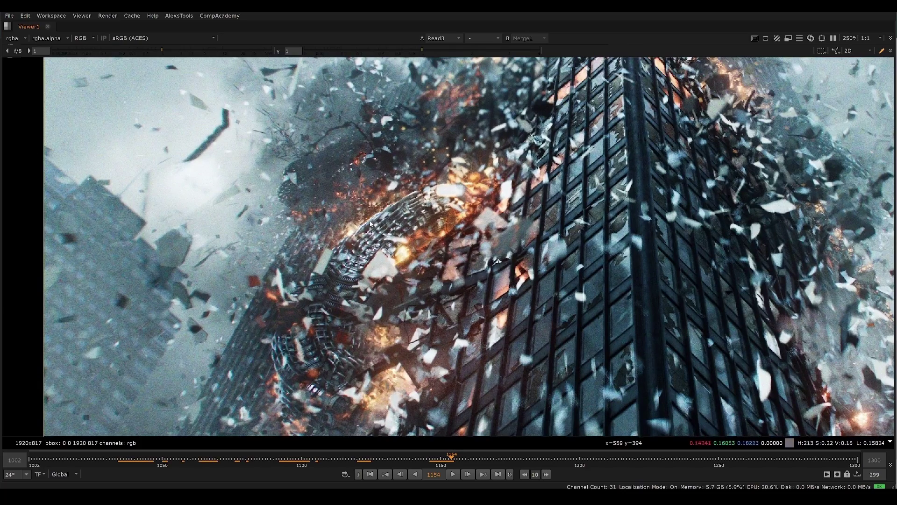
scroll(372, 213, down, 1)
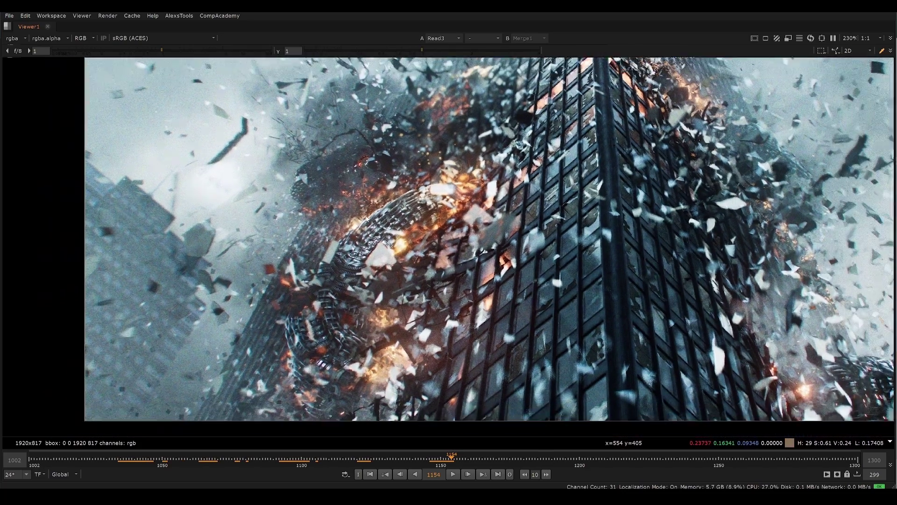
scroll(372, 211, up, 2)
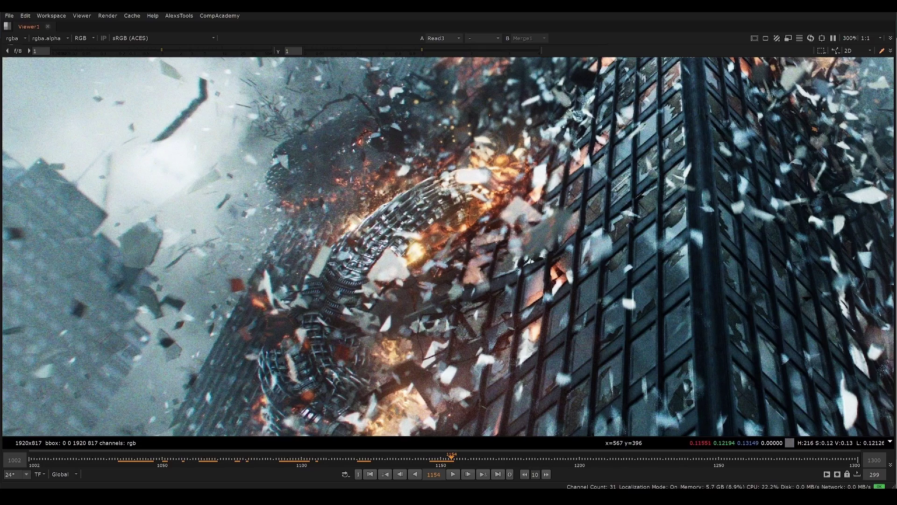
scroll(383, 222, up, 1)
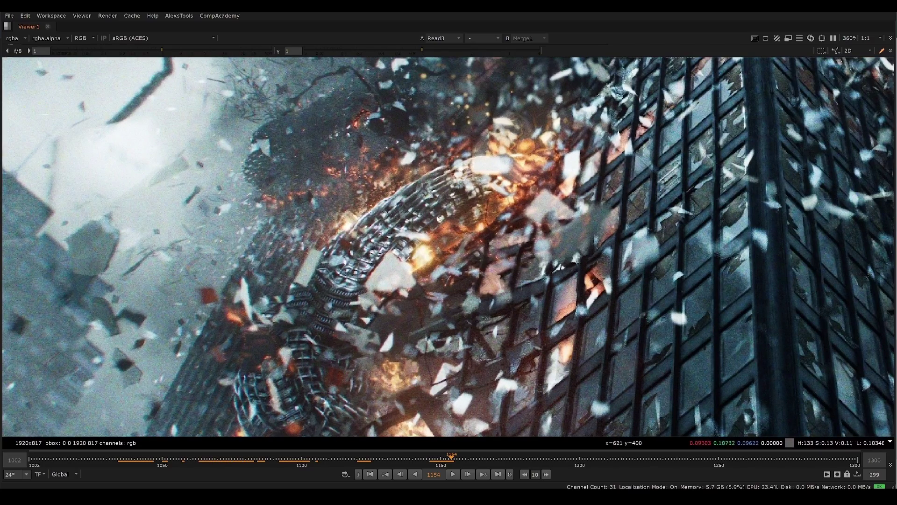
scroll(380, 217, down, 6)
scroll(384, 212, up, 6)
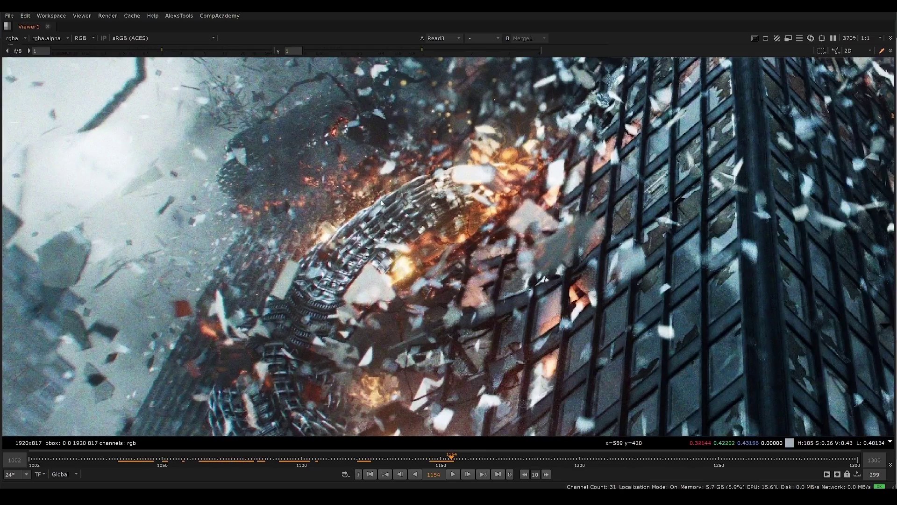
scroll(379, 210, down, 3)
scroll(370, 217, up, 3)
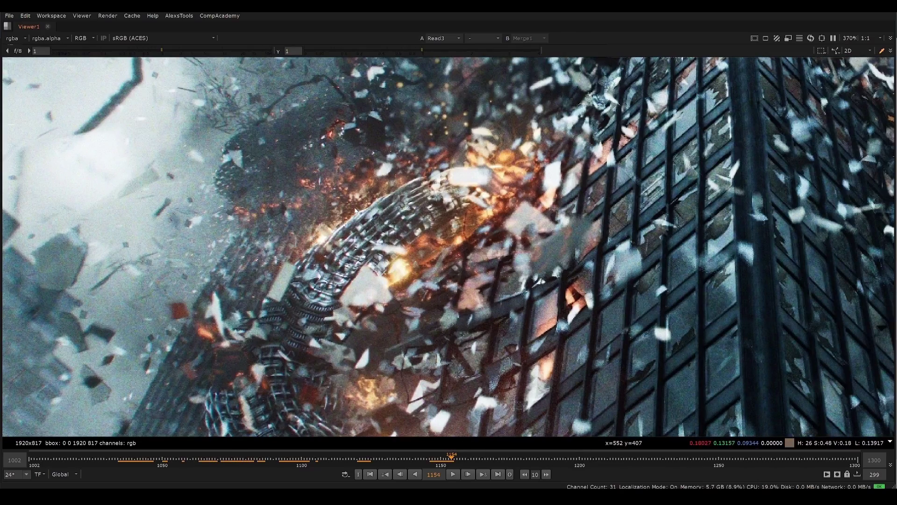
scroll(379, 223, down, 4)
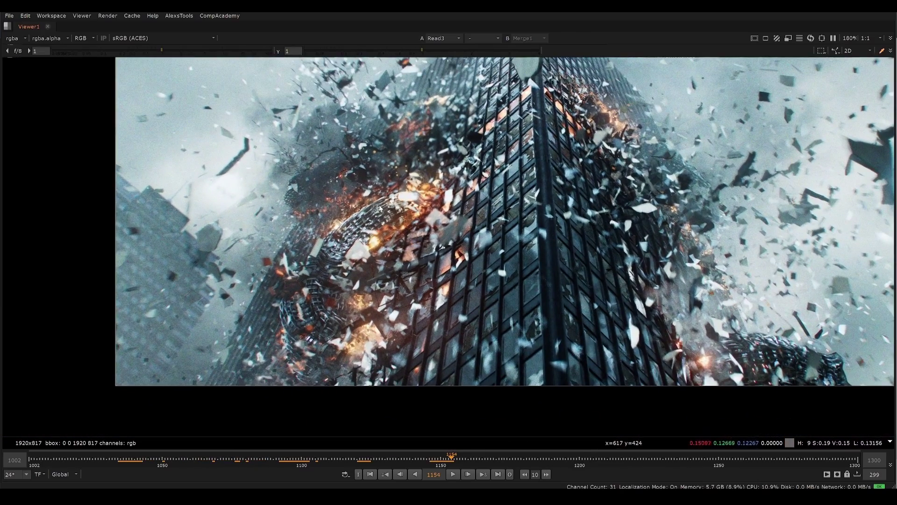
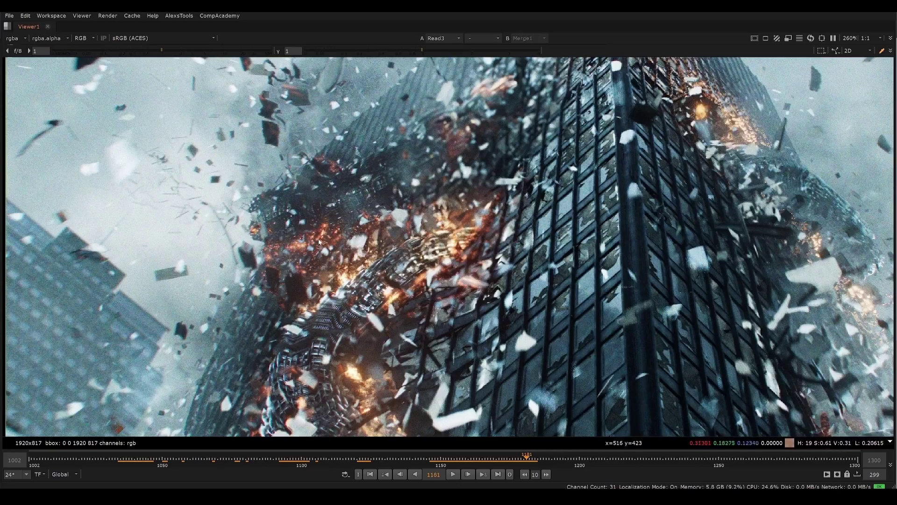
- Compare Merge1 and Read3 across the tower and tentacle at frame 1181, at wide and closer magnification
scroll(319, 242, down, 4)
key(1)
key(2)
scroll(383, 206, up, 3)
key(1)
key(2)
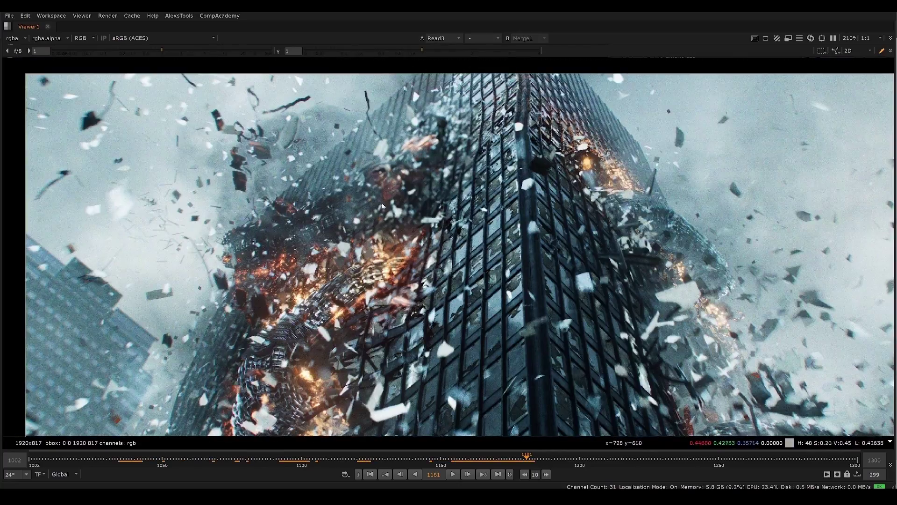
- Scrub Read3 back to frame 1133 and forward to frame 1183 to review how the tower destruction progresses
drag(528, 461, 393, 460)
scroll(360, 162, up, 2)
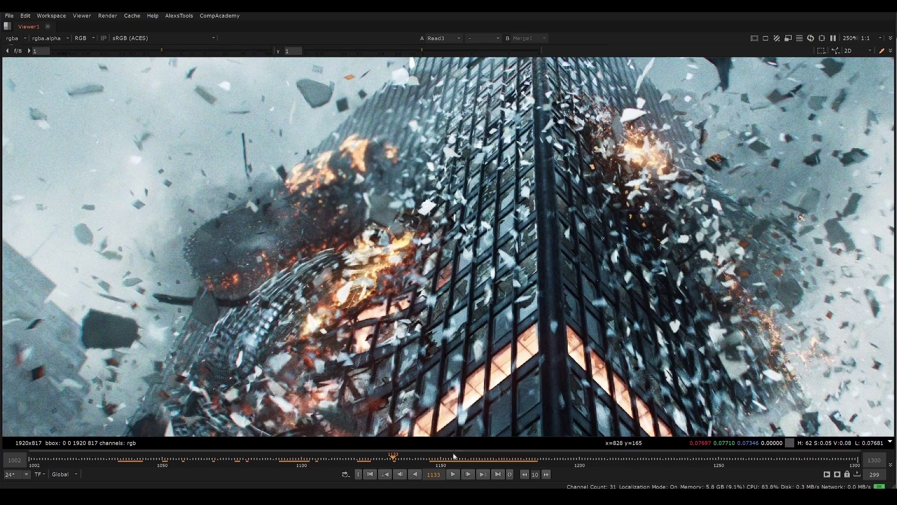
scroll(359, 303, down, 2)
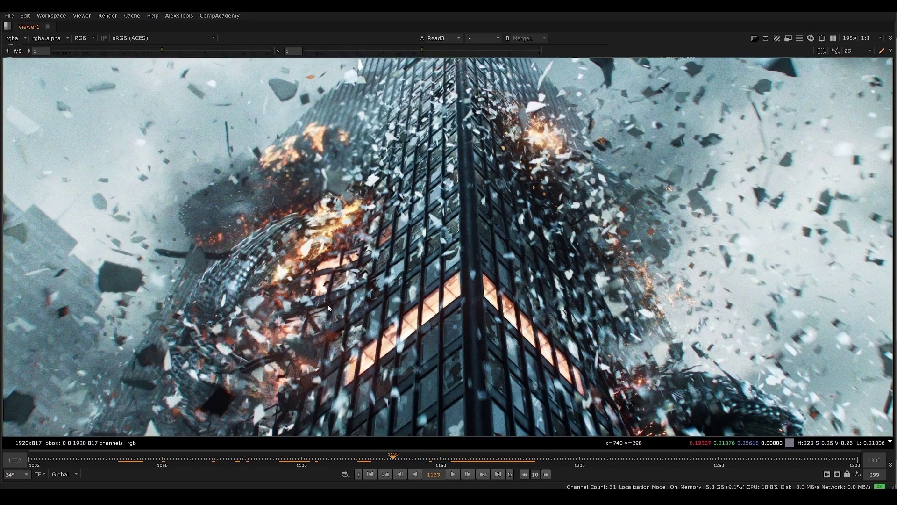
drag(396, 462, 532, 457)
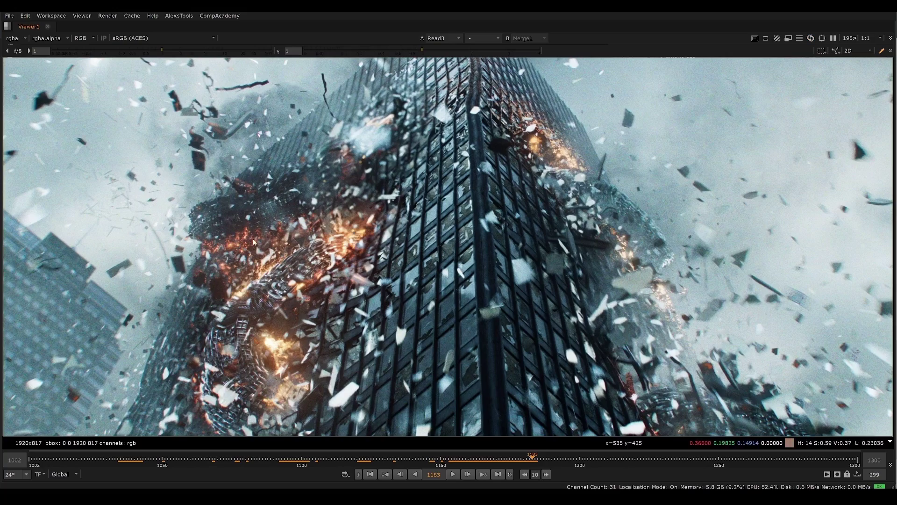
- Examine the tentacle fires and flying debris in Read3 at frame 1183 at several magnifications, ending on a wide view
scroll(323, 263, down, 2)
scroll(395, 203, up, 2)
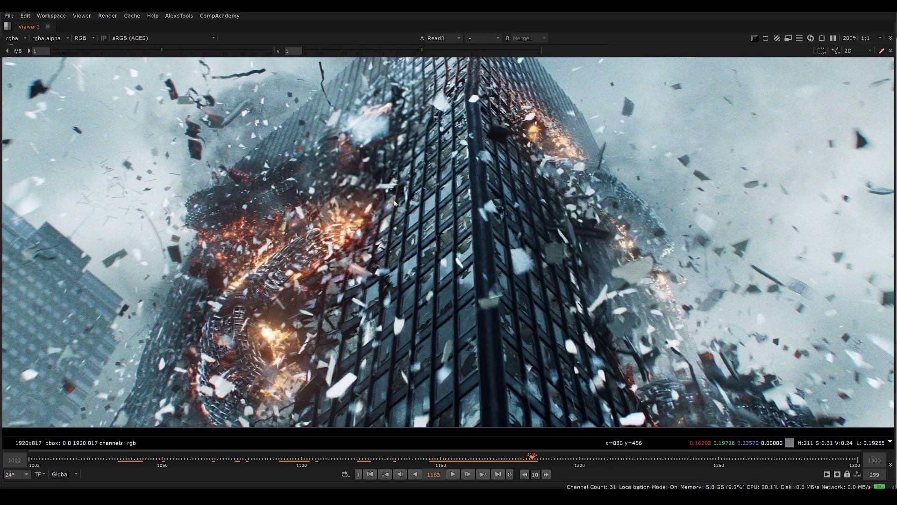
scroll(374, 225, up, 4)
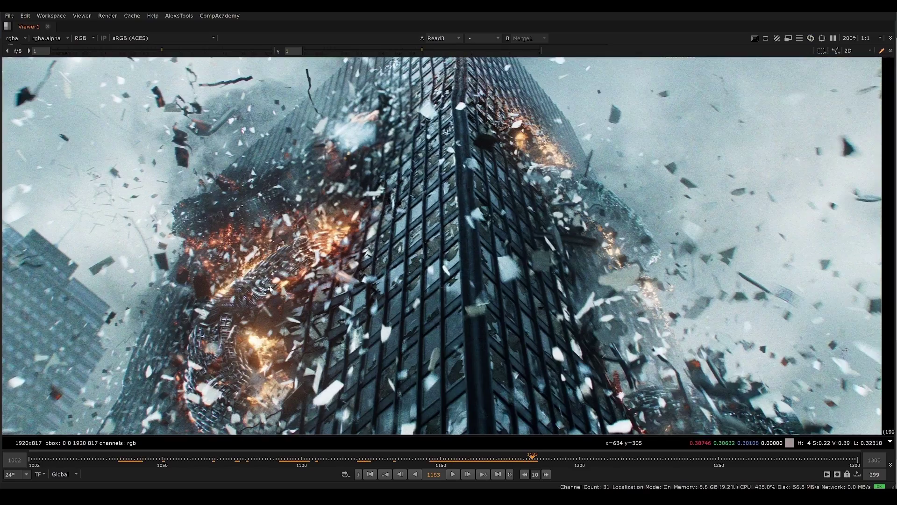
scroll(426, 210, down, 2)
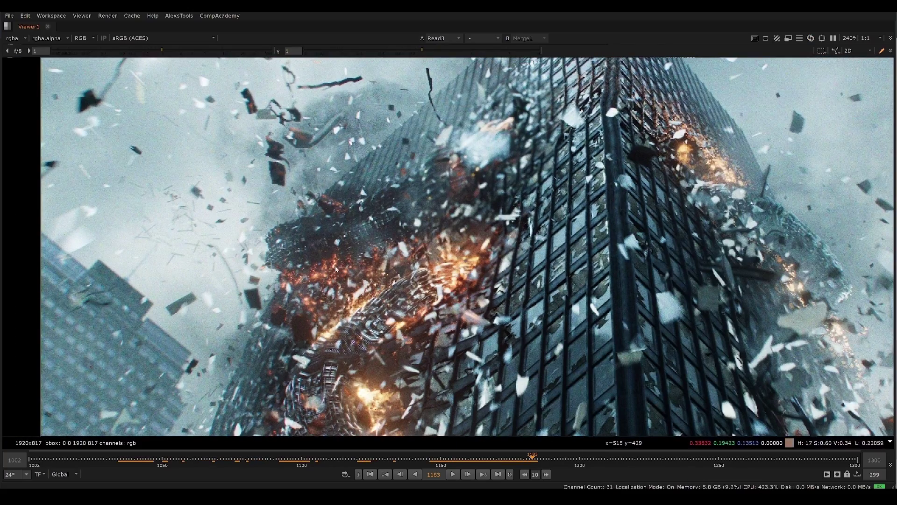
scroll(386, 260, down, 3)
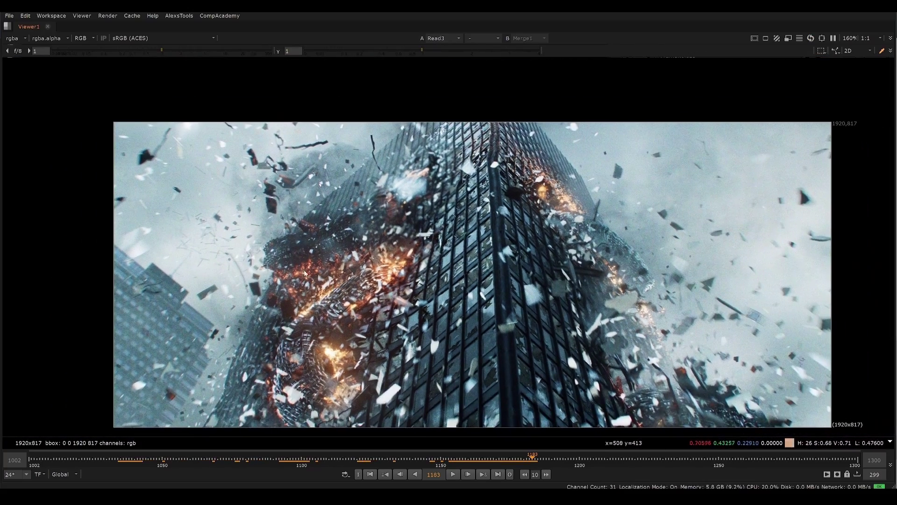
- Fit the whole frame and compare Merge1 with Read3 at frame 1183, then inspect the Read3 comp up close
key(f)
key(1)
key(2)
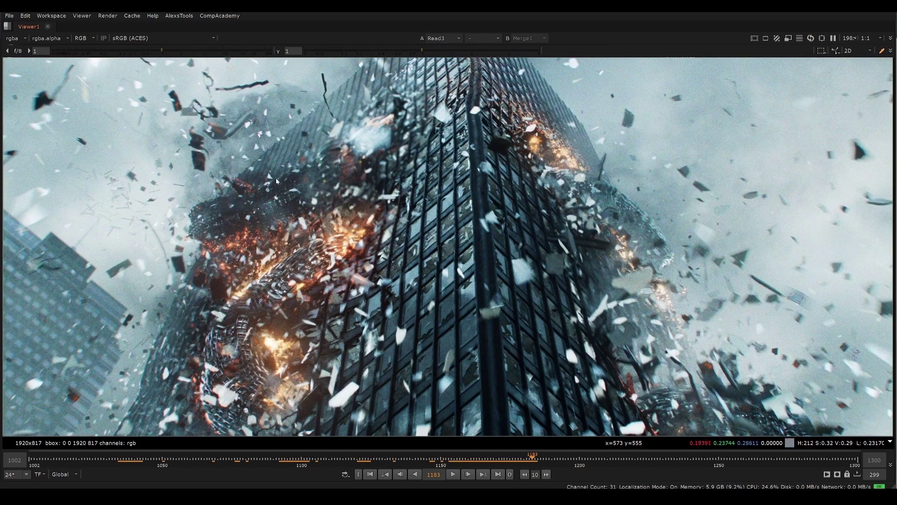
scroll(362, 284, down, 2)
scroll(369, 272, up, 1)
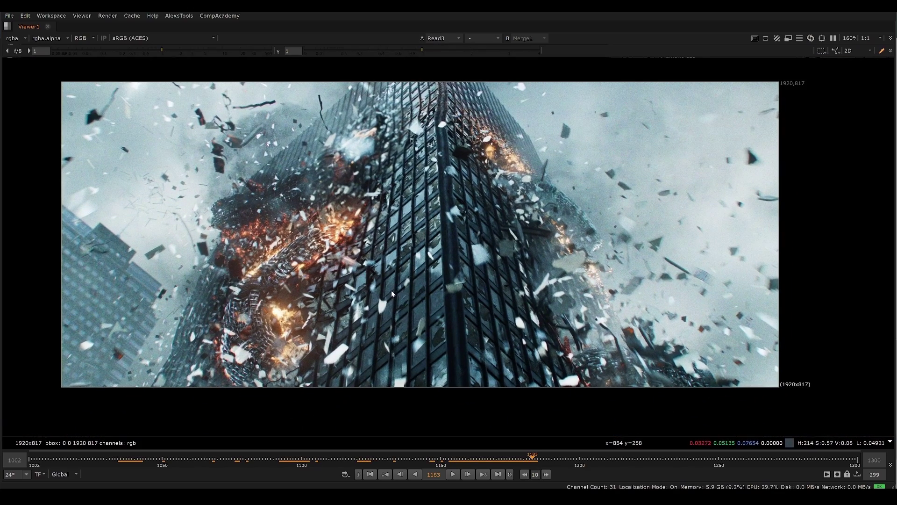
scroll(393, 290, up, 2)
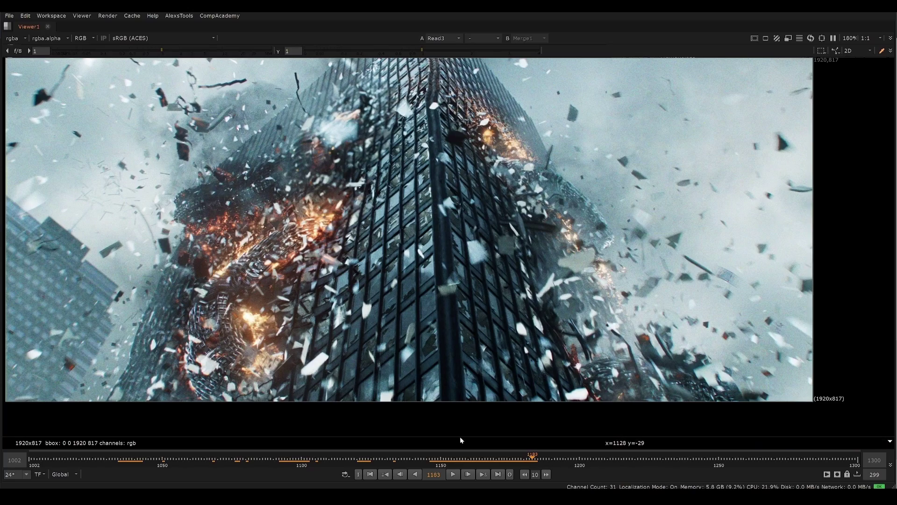
- Play Read3 from frame 1183 to frame 1228 and examine the explosion at the tower's upper corner
click(450, 477)
scroll(373, 291, down, 3)
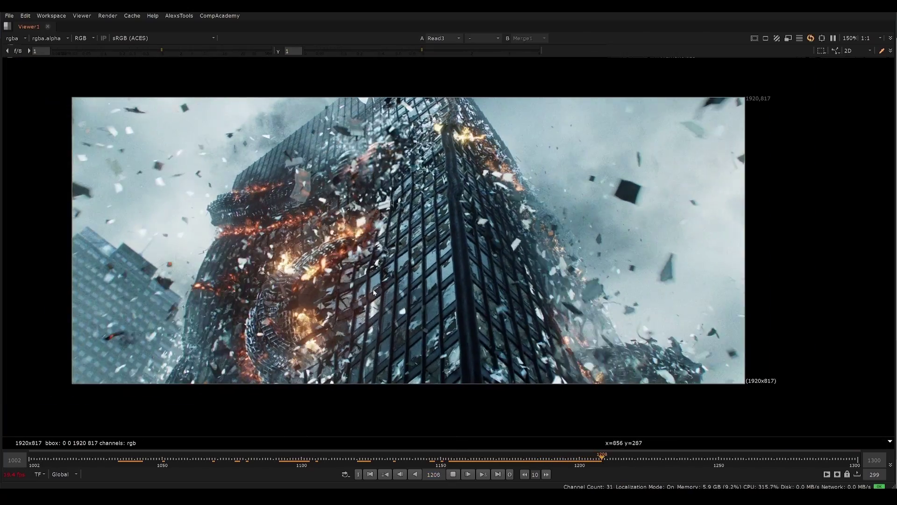
key(k)
scroll(462, 184, up, 3)
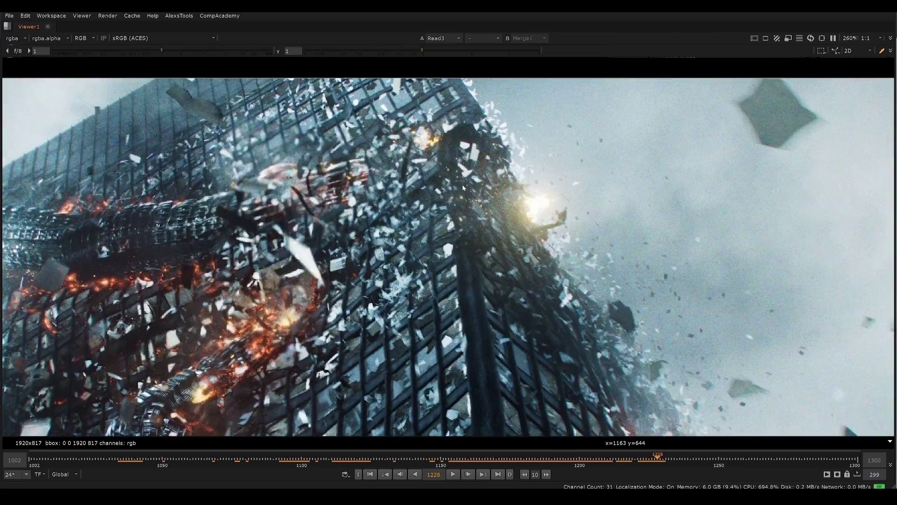
- Step Read3 backward frame by frame to frame 1202, examining the breaking upper corner of the tower
key(Left)
key(Left)
key(Left)
key(Left)
key(Left)
key(Left)
key(Left)
key(Left)
key(Left)
key(Left)
key(Left)
key(Left)
key(Left)
key(Left)
key(Left)
key(Left)
key(Left)
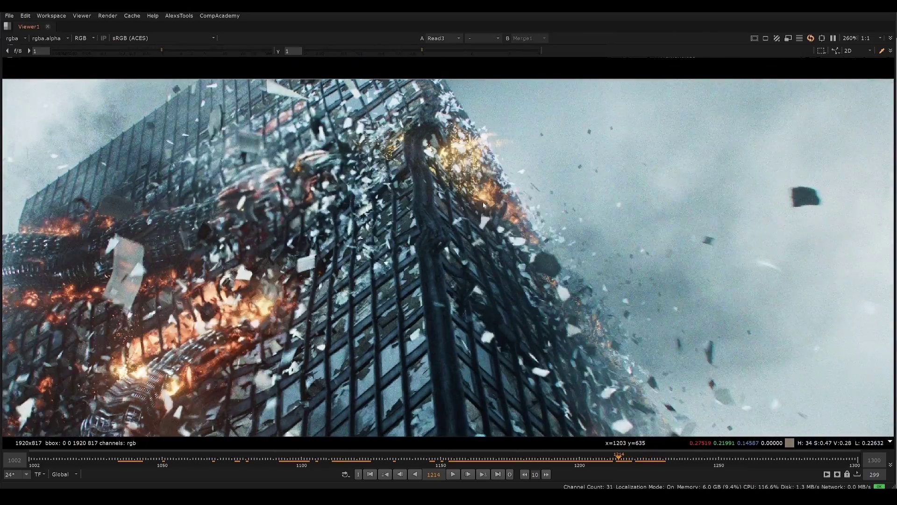
key(Left)
key(Left)
key(Left)
key(Left)
key(Left)
key(Left)
key(Left)
scroll(383, 185, up, 2)
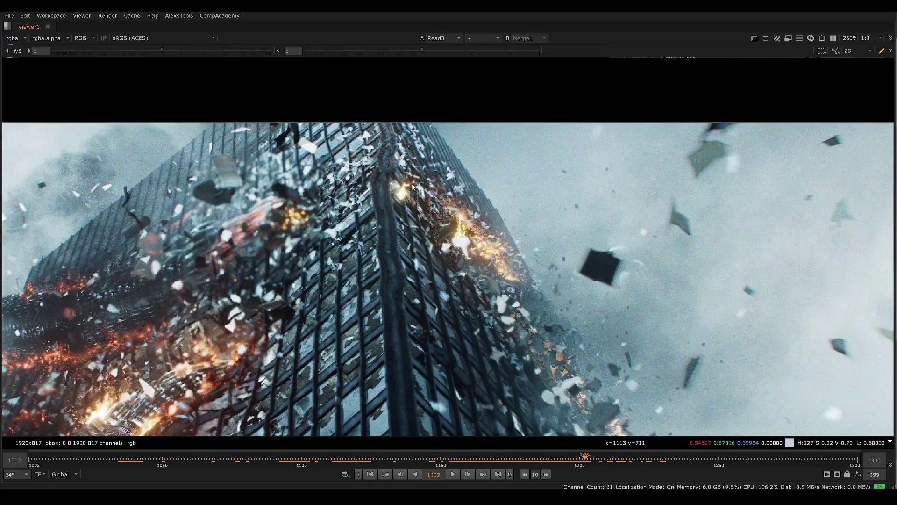
scroll(374, 187, down, 2)
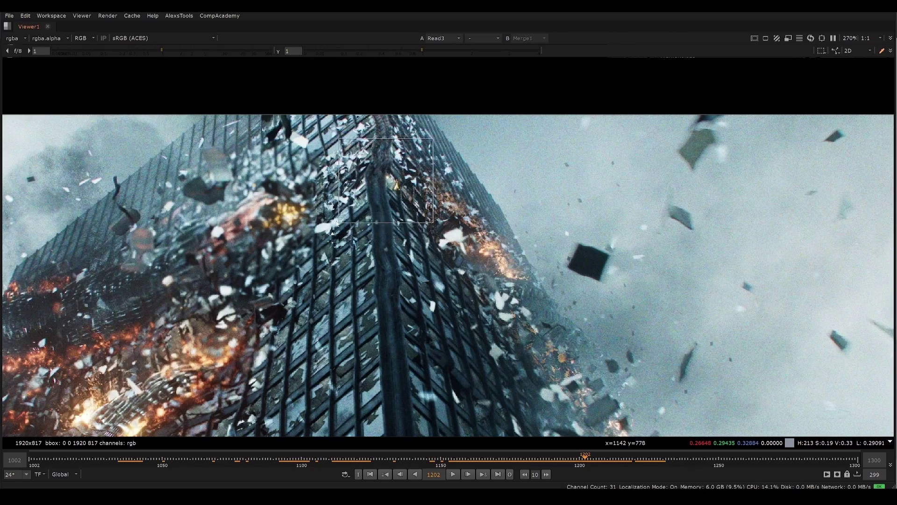
- Play Read3 from frame 1202, step back to that frame, and replay the explosions along the tower's corner
click(451, 475)
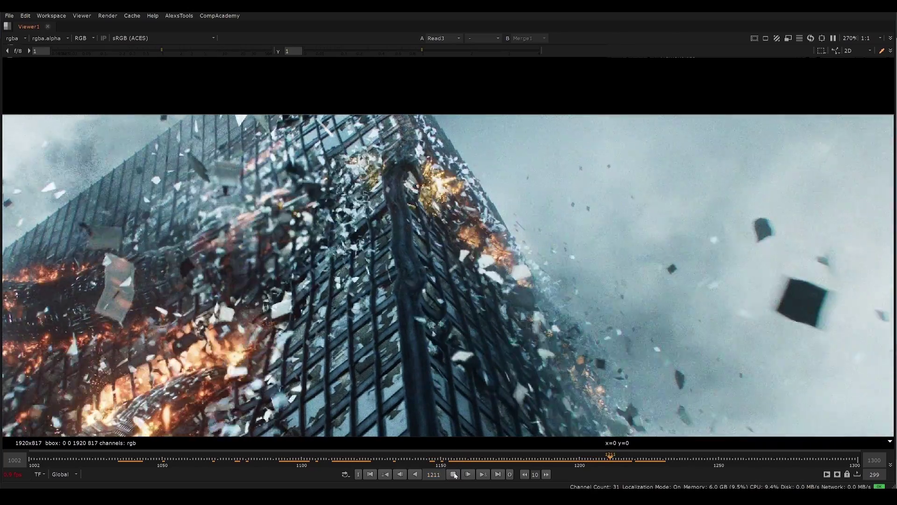
click(452, 475)
scroll(450, 135, up, 2)
key(Left)
key(Left)
key(Left)
key(Left)
key(Left)
key(Left)
key(Left)
key(Left)
key(Left)
key(Left)
key(Left)
key(Left)
key(Left)
key(Left)
key(Left)
key(Left)
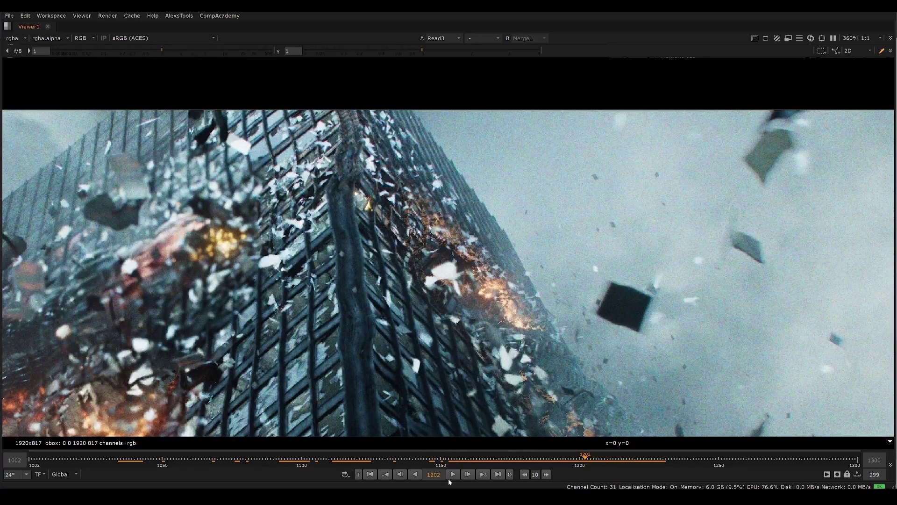
click(453, 476)
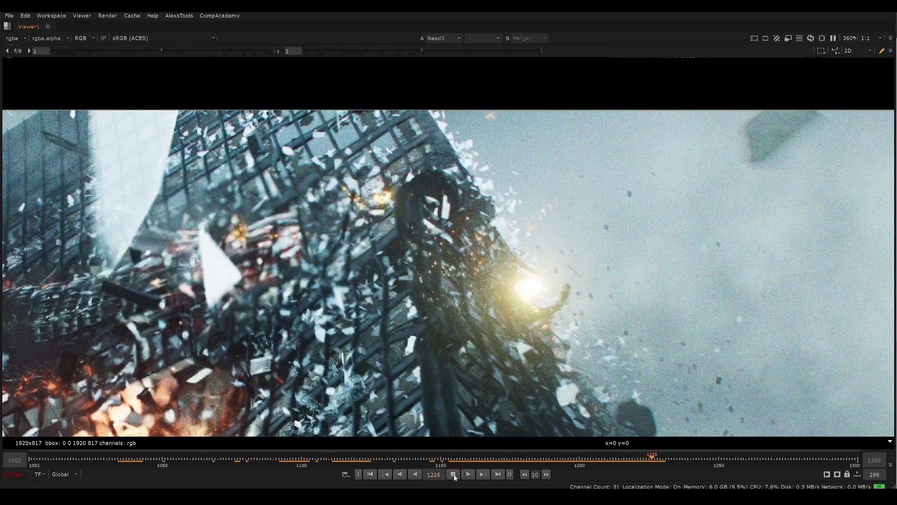
click(453, 475)
- Show Merge1 for the tower's upper corner, scrub back to frame 1198, and play to frame 1200
scroll(438, 302, down, 3)
mouse_move(438, 302)
middle_down()
mouse_move(431, 260)
mouse_move(431, 301)
middle_up()
key(1)
scroll(431, 307, up, 3)
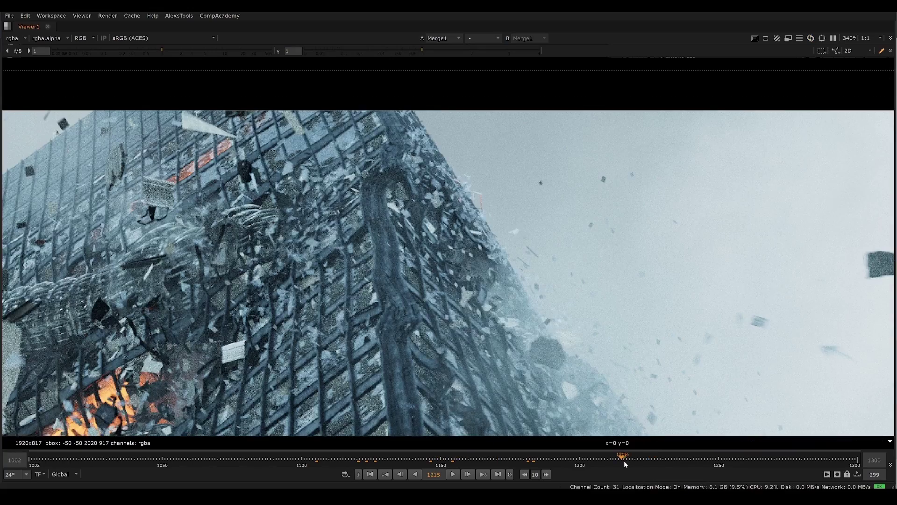
drag(602, 464, 572, 462)
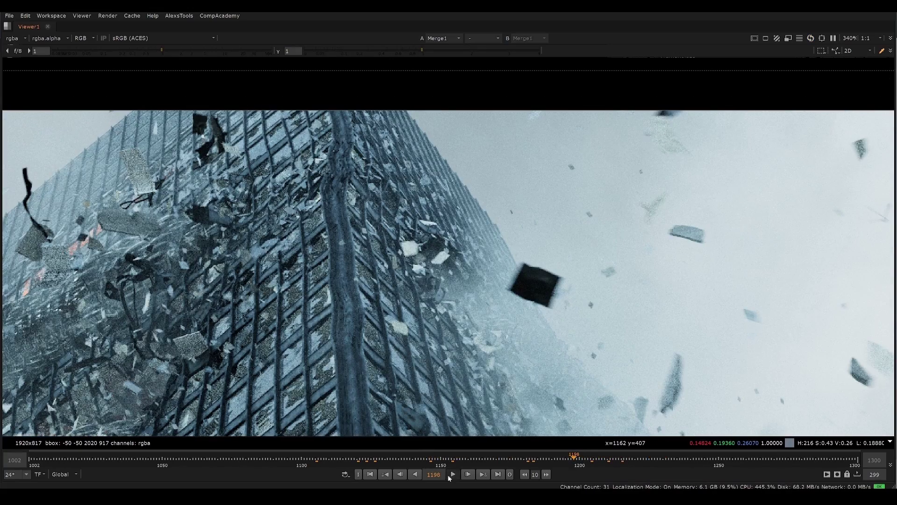
click(450, 476)
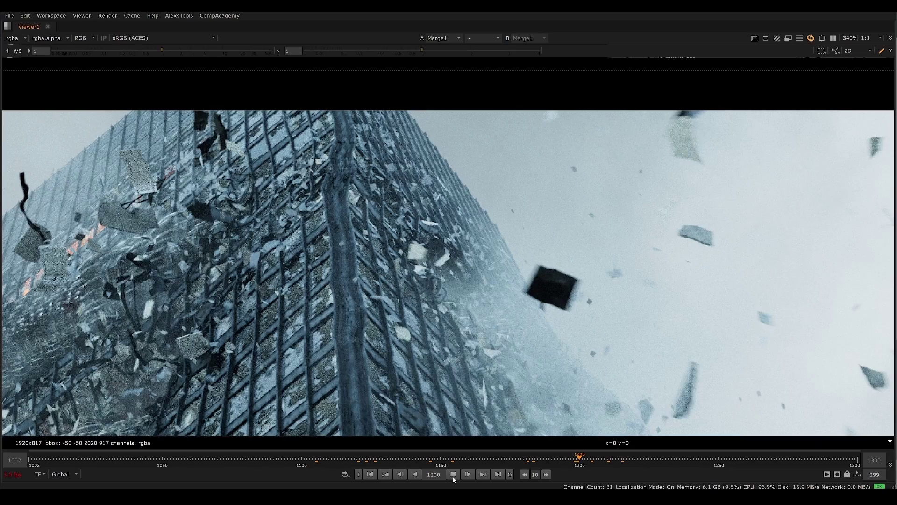
click(451, 476)
- Compare Read3 with Merge1 on both sides of the tower's upper corner at frame 1200
key(2)
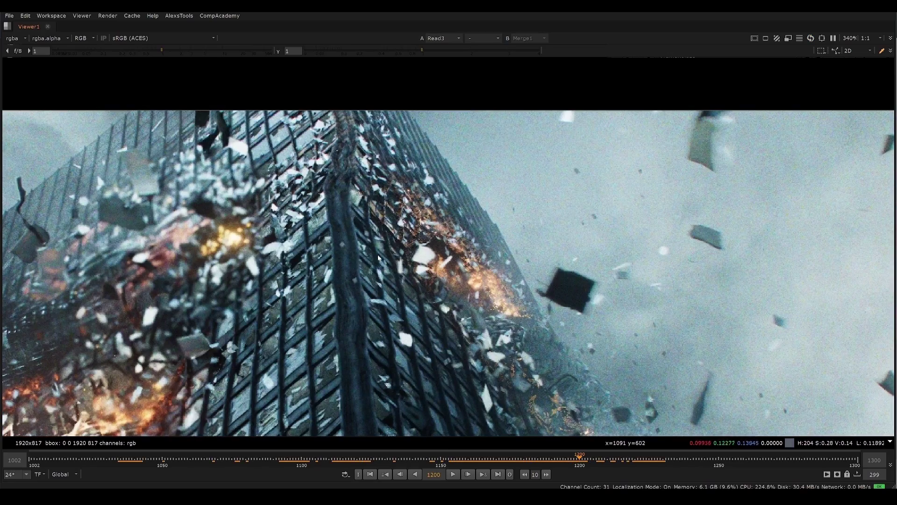
key(1)
key(2)
middle_drag(331, 251, 406, 249)
key(1)
key(2)
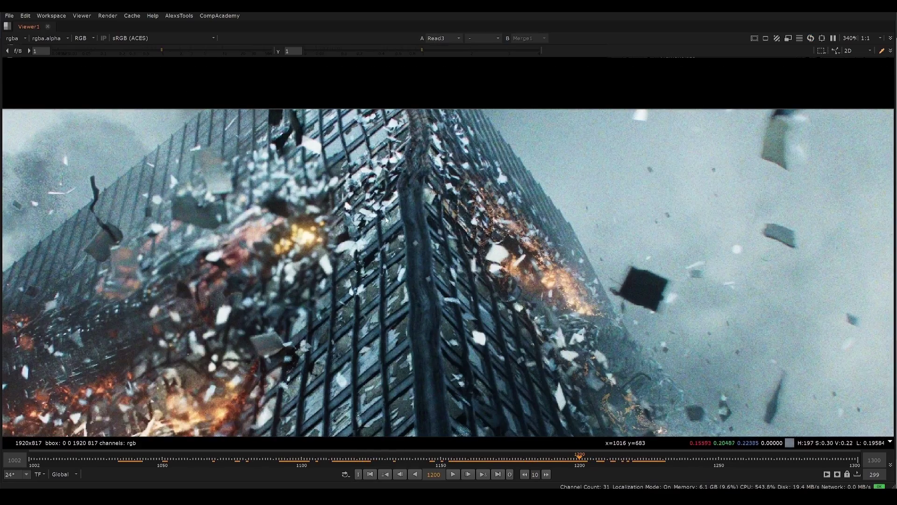
- Compare Merge1 and Read3 on a closer view of the corner glass debris at frame 1200, then sample that area's colour in Read3
key(f)
key(1)
scroll(469, 85, up, 4)
middle_drag(468, 64, 442, 132)
key(2)
key(1)
key(2)
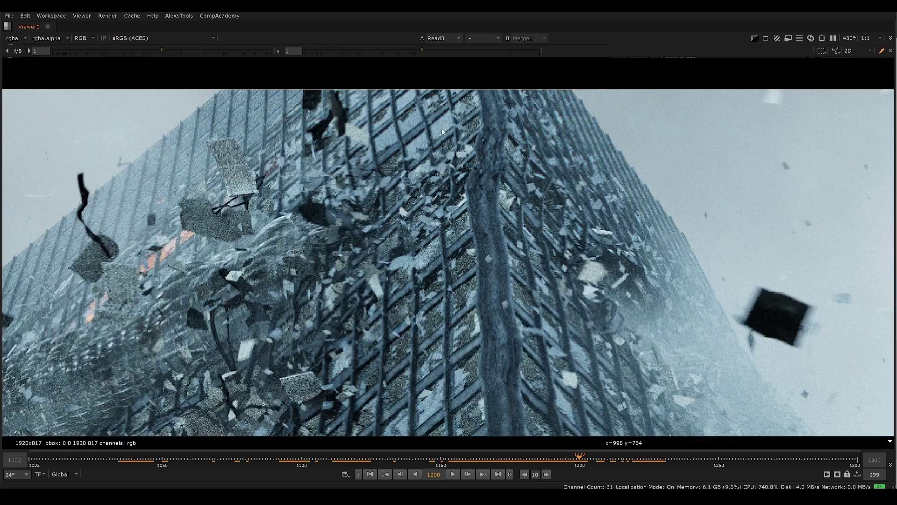
key(2)
key(1)
key(2)
ctrl+shift+drag(466, 103, 406, 167)
scroll(400, 191, down, 4)
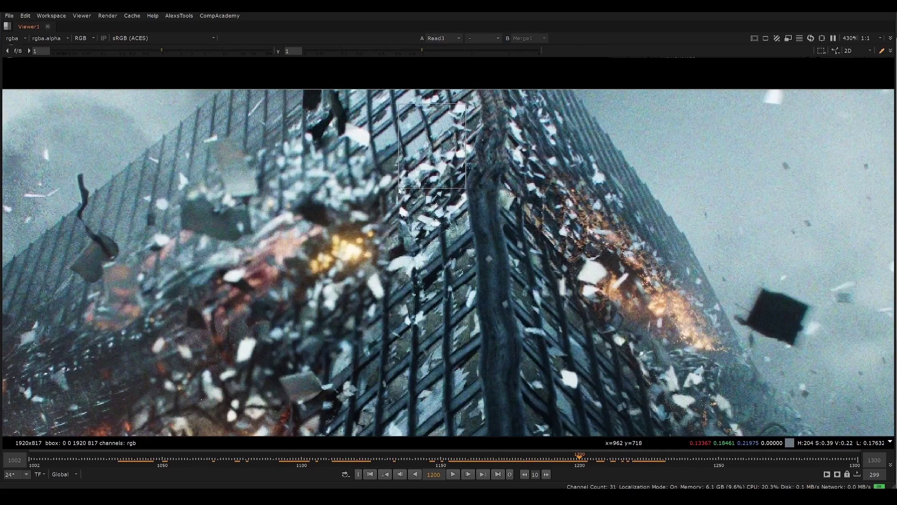
- Compare the full Merge1 and Read3 frames at frame 1200, then move in toward the tentacle
key(1)
scroll(400, 190, down, 2)
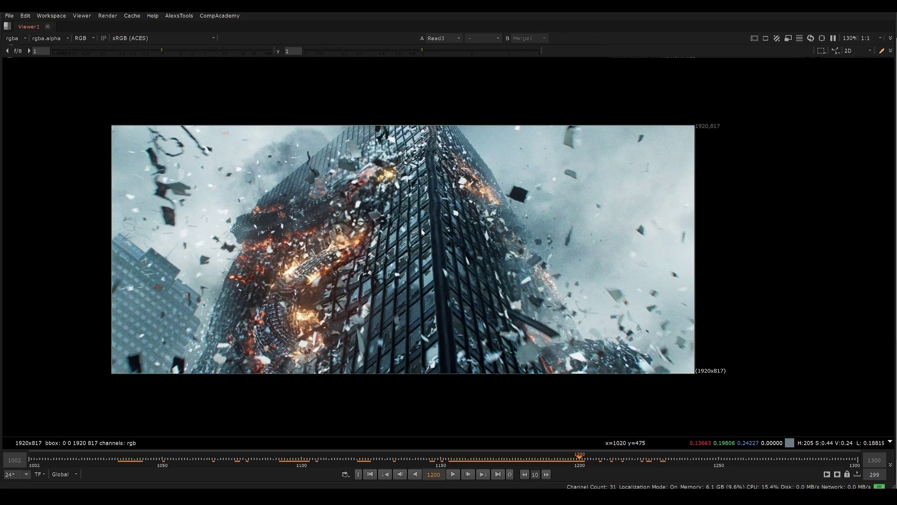
key(2)
key(1)
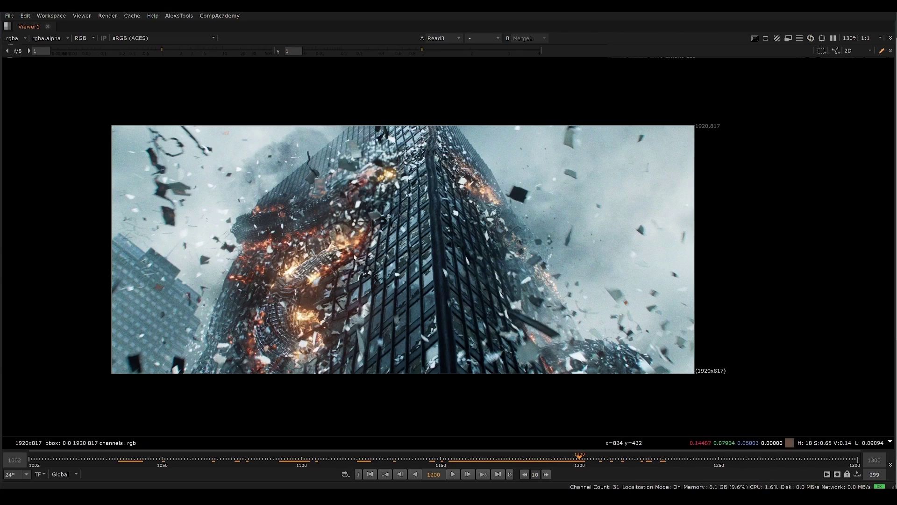
key(2)
key(1)
scroll(333, 272, up, 2)
key(2)
key(1)
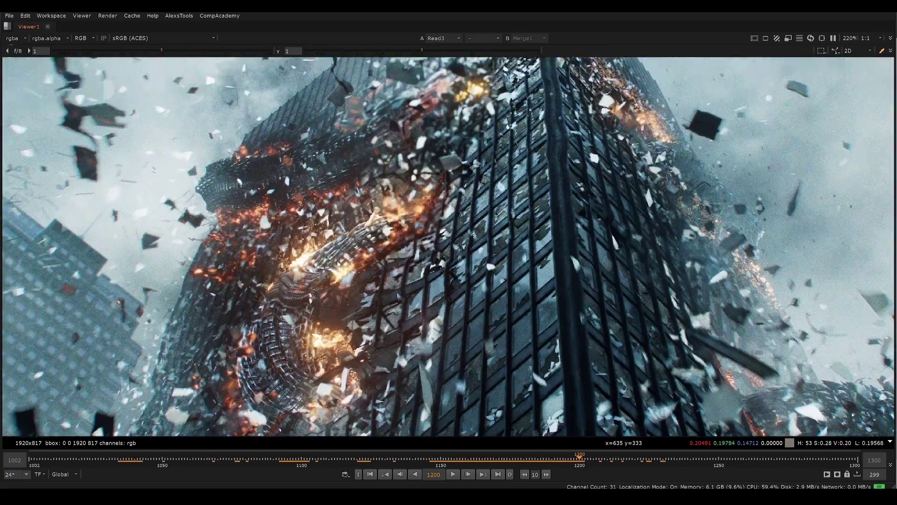
- Compare Merge1 and Read3 on a close-up of the tentacle gripping the tower at frame 1200
scroll(304, 260, up, 3)
key(2)
key(1)
key(2)
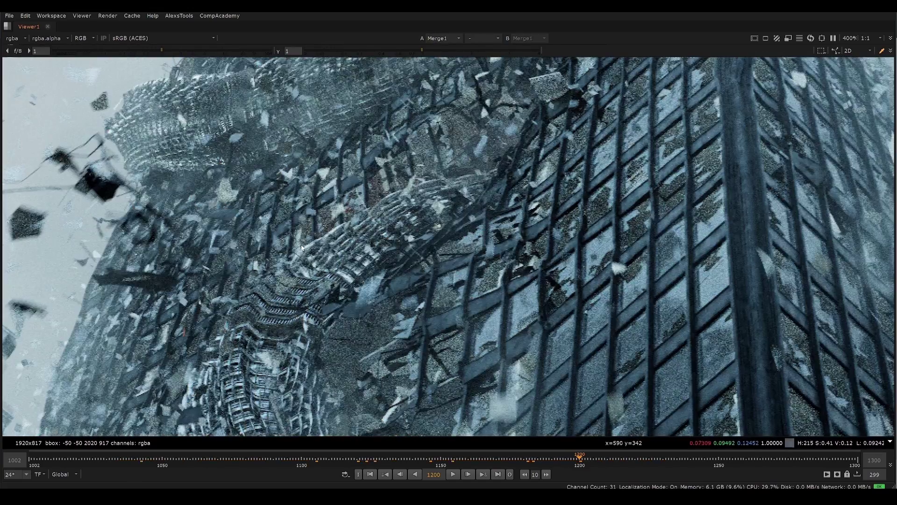
key(1)
scroll(331, 263, down, 2)
scroll(407, 211, down, 1)
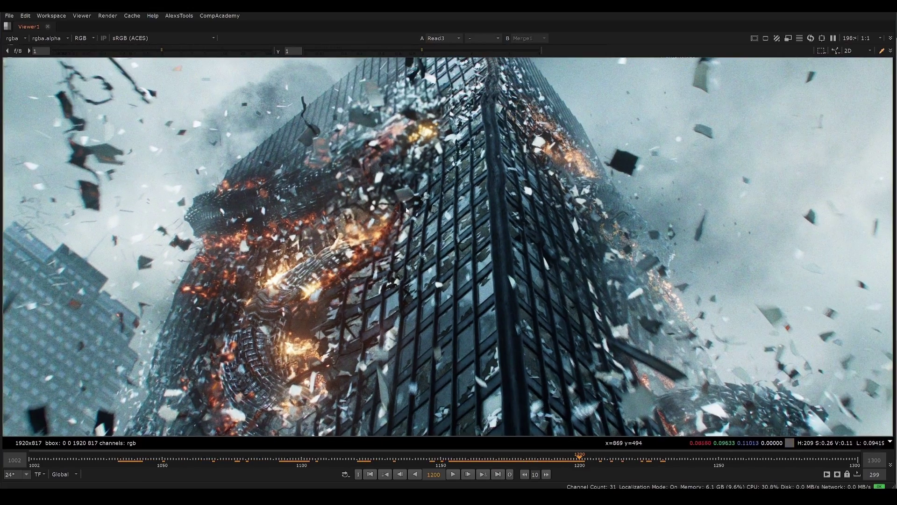
- Play Read3 from frame 1150, then set frame 1194 and examine the tentacle and surrounding fires up close
drag(571, 459, 440, 460)
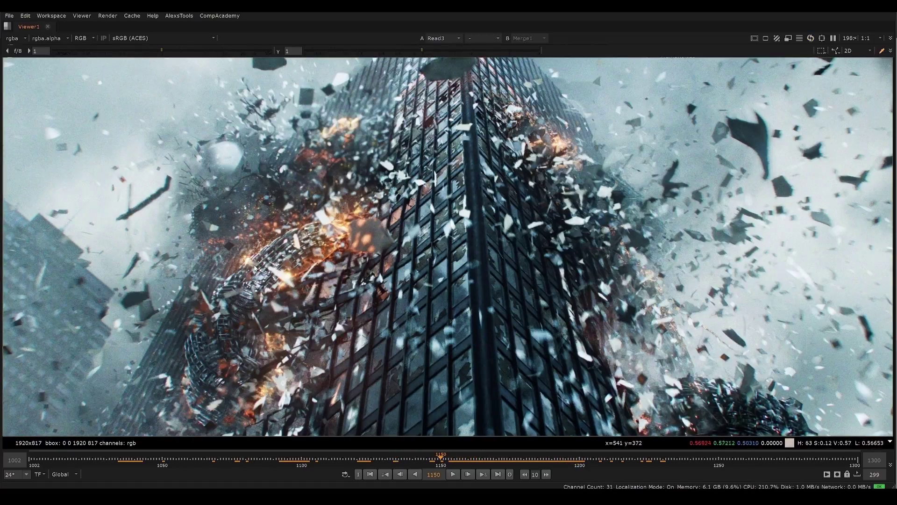
key(l)
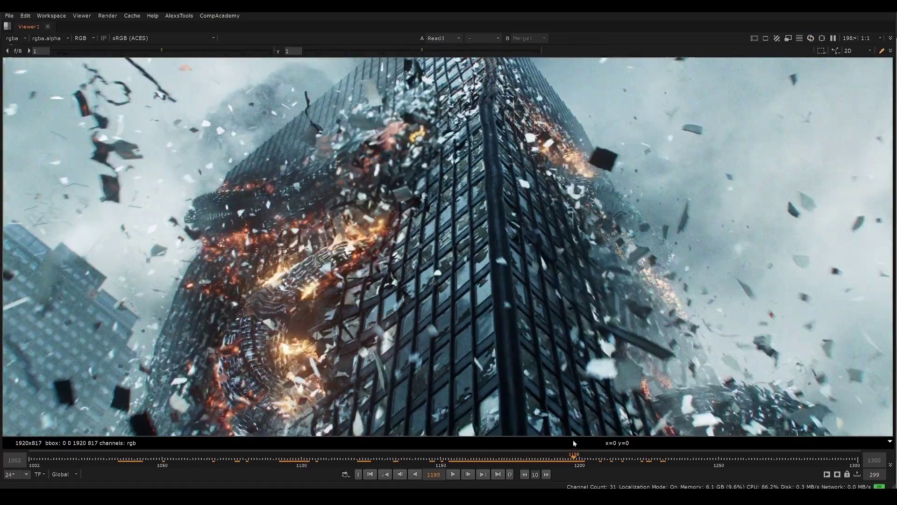
drag(574, 440, 563, 470)
scroll(307, 267, up, 8)
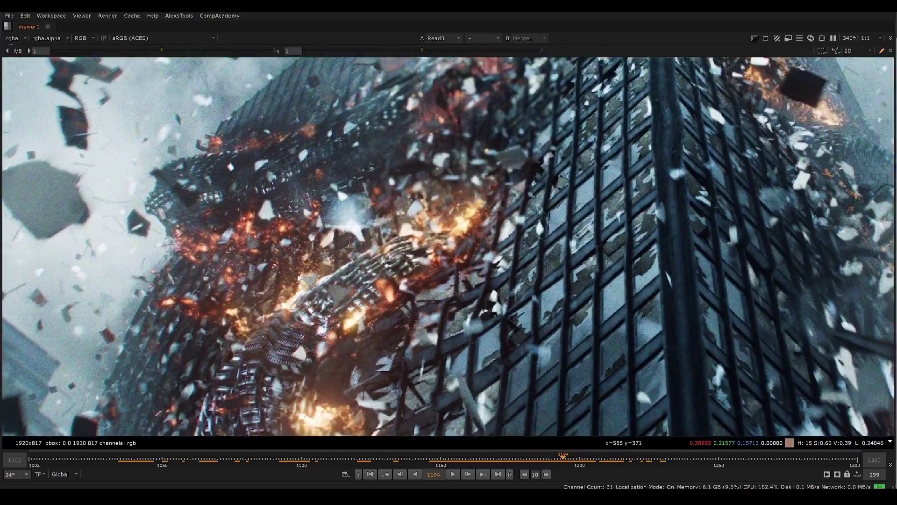
- Step Read3 forward from frame 1194 on a close-up of the tentacle and surrounding fires
key(Right)
key(Right)
key(Right)
key(Right)
key(Right)
key(Right)
key(Right)
key(Right)
key(Right)
key(Right)
key(Right)
key(Right)
key(Right)
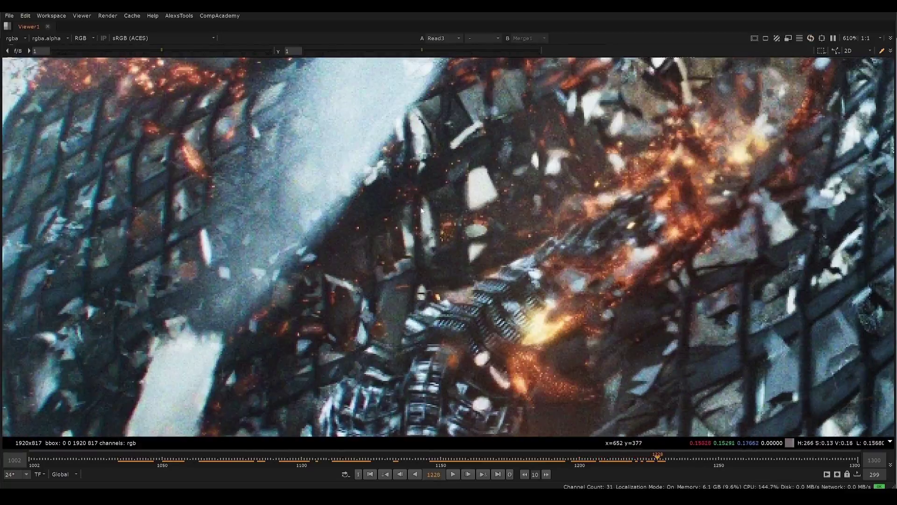
- Step Read3 back to frame 1196 on the tentacle close-up
key(Left)
key(Left)
key(Left)
key(Left)
key(Left)
key(Left)
key(Left)
key(Left)
key(Left)
key(Left)
key(Left)
key(Left)
key(Left)
key(Left)
key(Left)
key(Left)
key(Left)
key(Left)
key(Left)
key(Left)
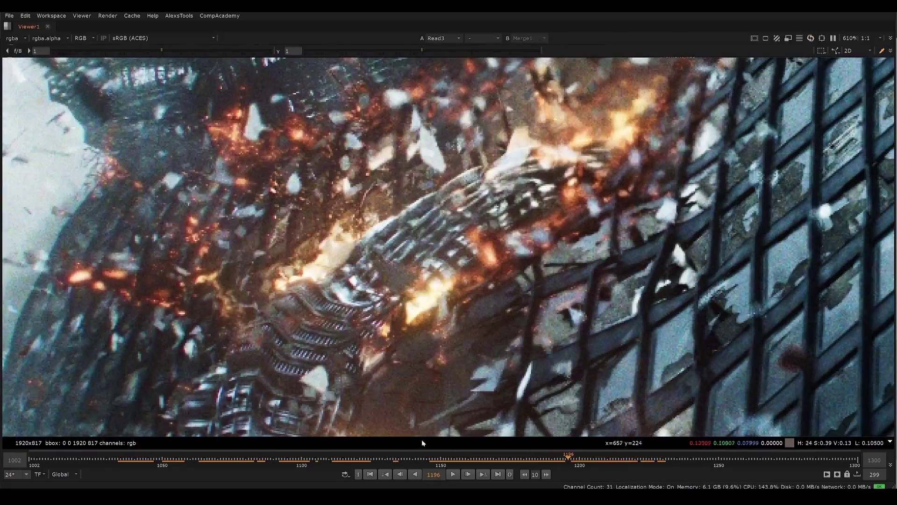
- Play the Read3 close-up to frame 1227, then compare Merge1 and Read3 on the wider tower view
click(453, 474)
click(453, 474)
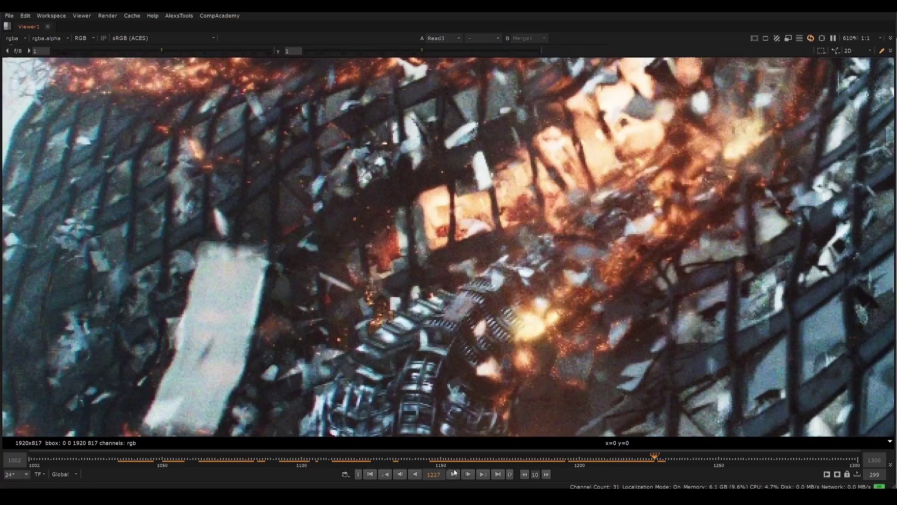
scroll(440, 340, down, 4)
scroll(440, 340, down, 2)
key(f)
key(1)
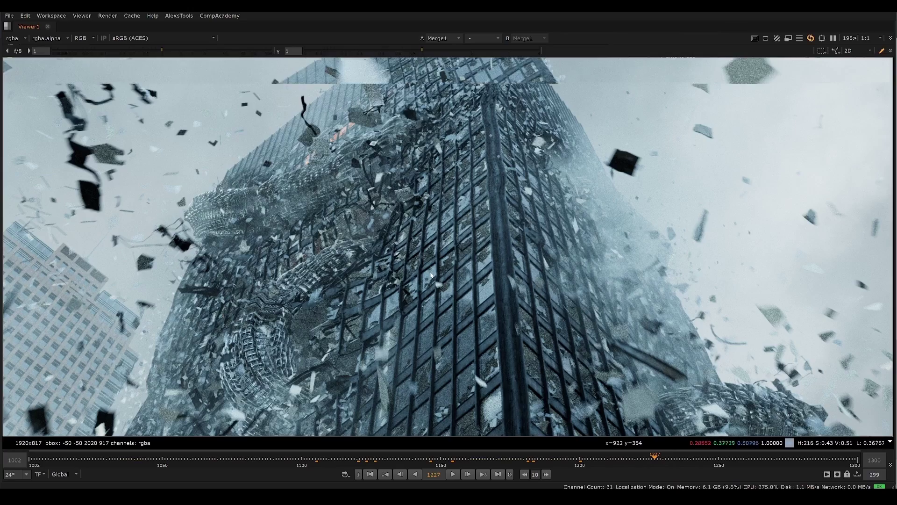
key(1)
- Play Read3 on from frame 1230 to 1255, then examine the tentacles, fires and collapsing tower corner
scroll(421, 300, down, 1)
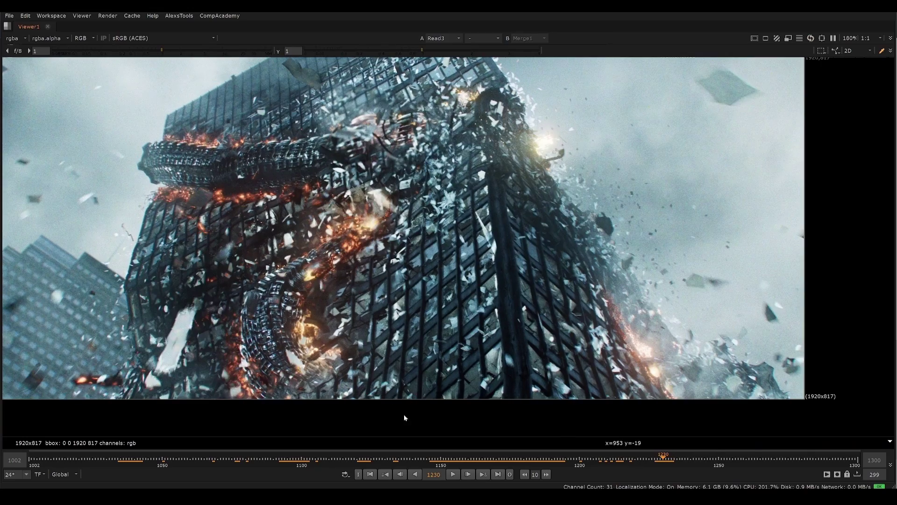
click(453, 474)
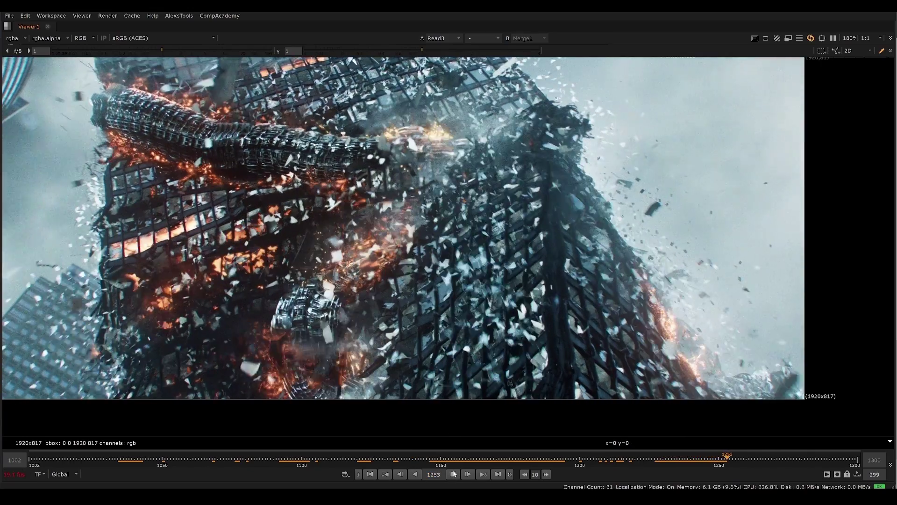
scroll(430, 351, down, 4)
scroll(494, 194, up, 5)
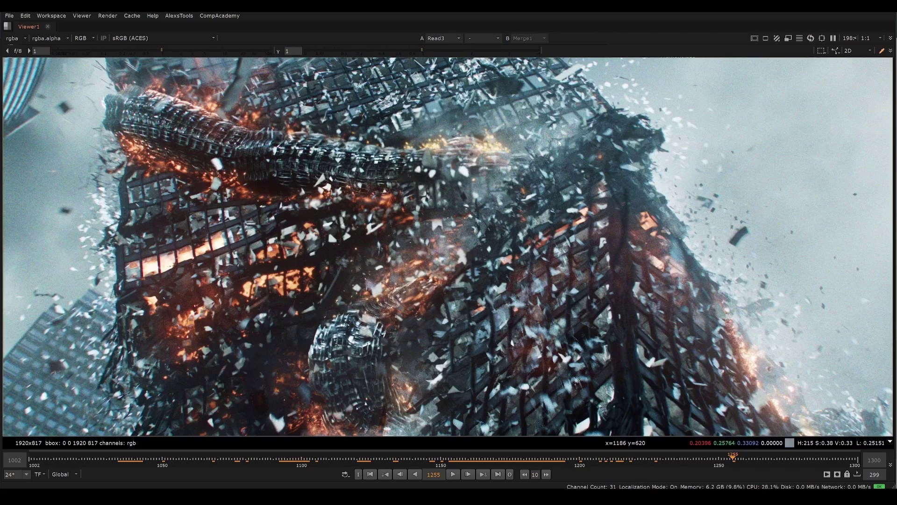
scroll(504, 146, down, 3)
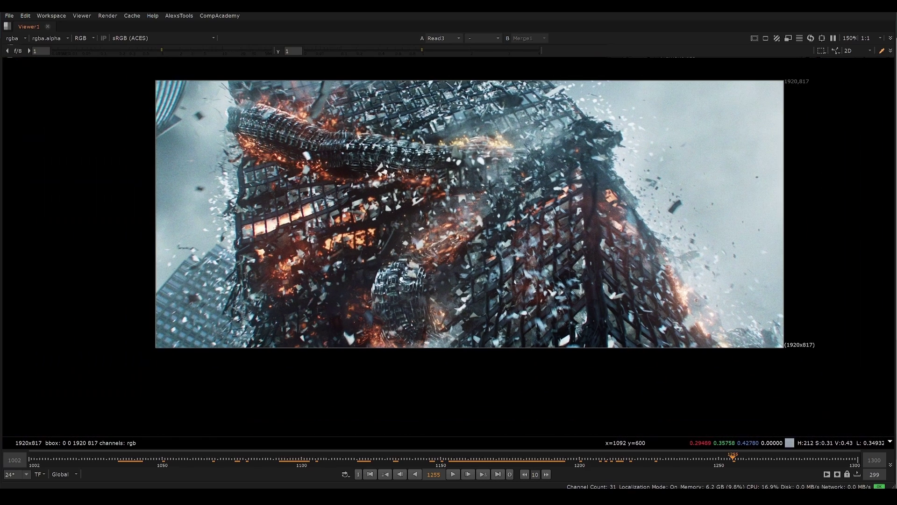
scroll(509, 158, up, 4)
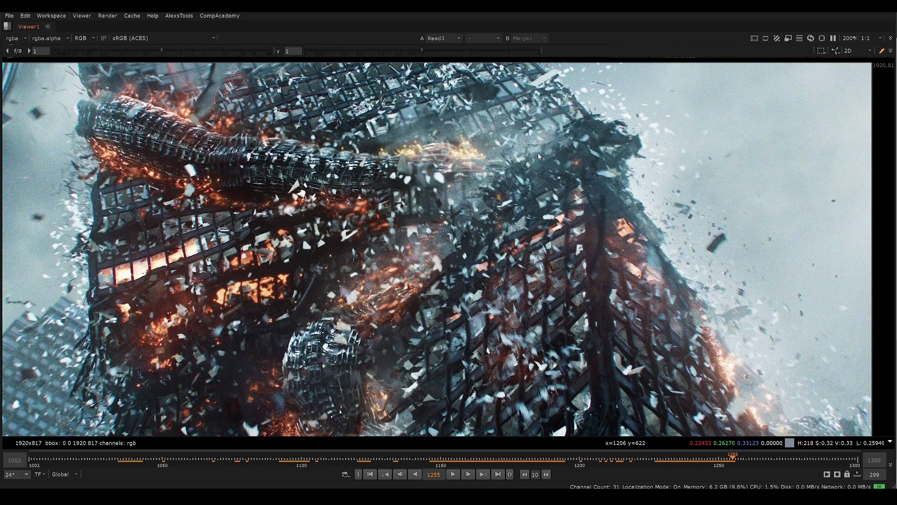
scroll(485, 179, down, 1)
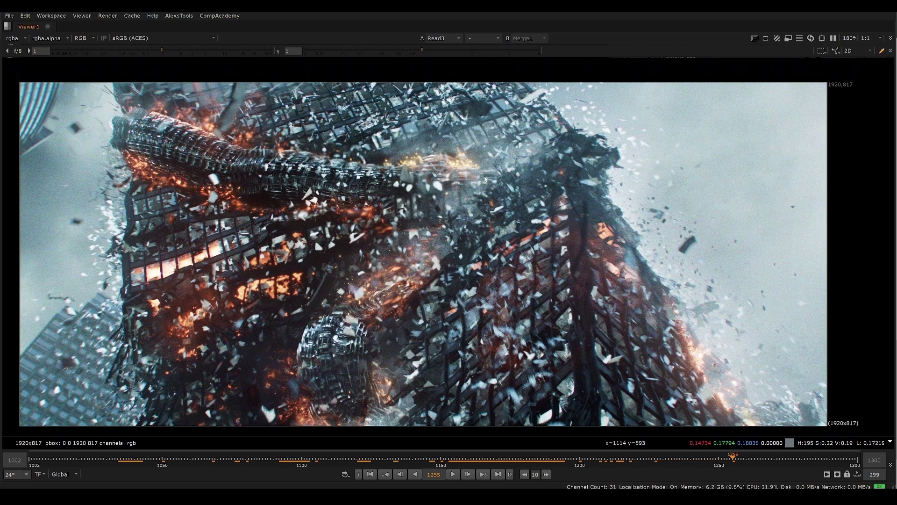
scroll(489, 327, up, 2)
middle_drag(496, 343, 488, 358)
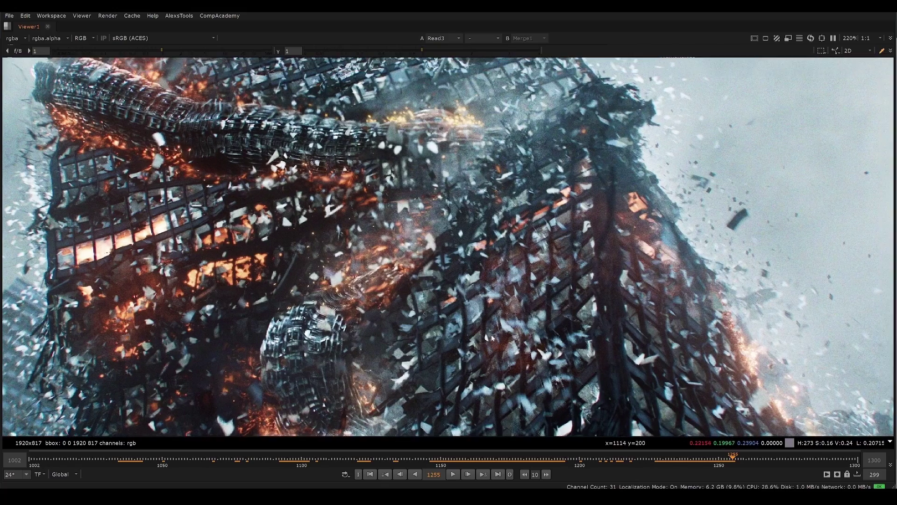
- Play Read3 onward to frame 1282 on the full frame, then return to frame 1264
key(Right)
key(Right)
scroll(411, 227, down, 4)
scroll(458, 201, up, 1)
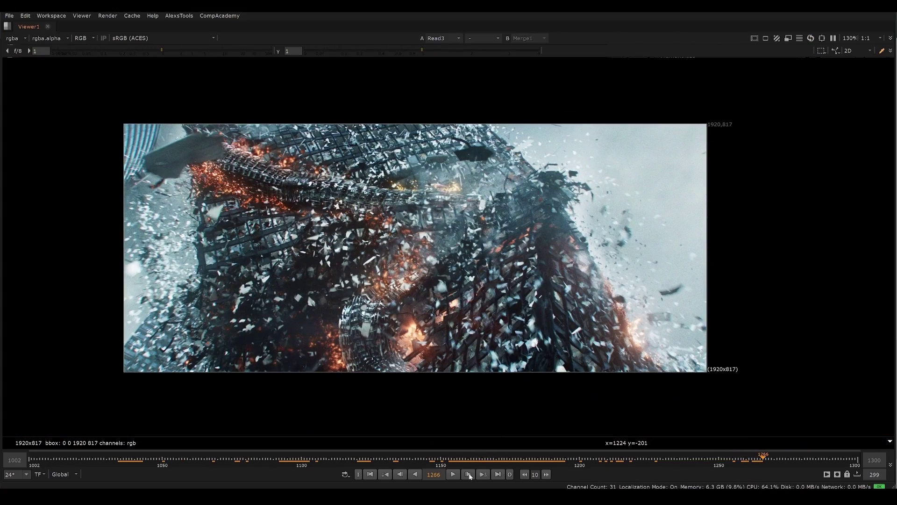
click(453, 475)
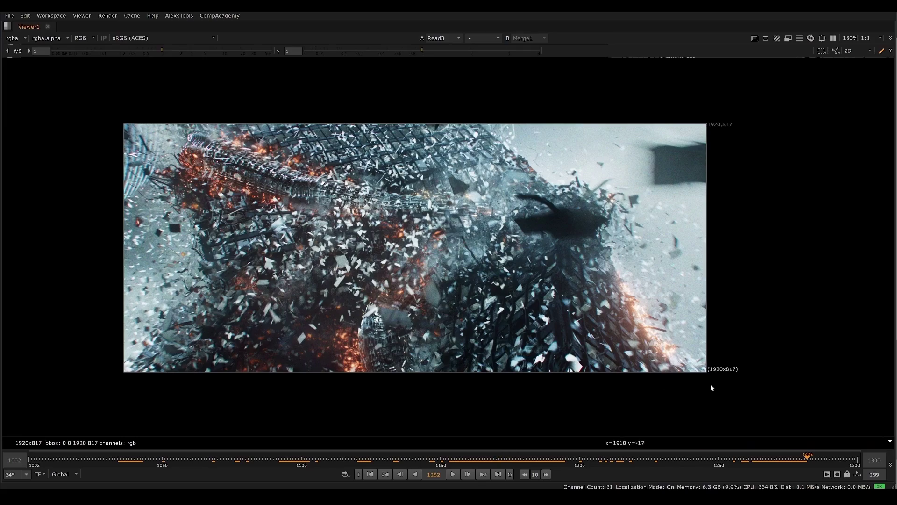
click(738, 457)
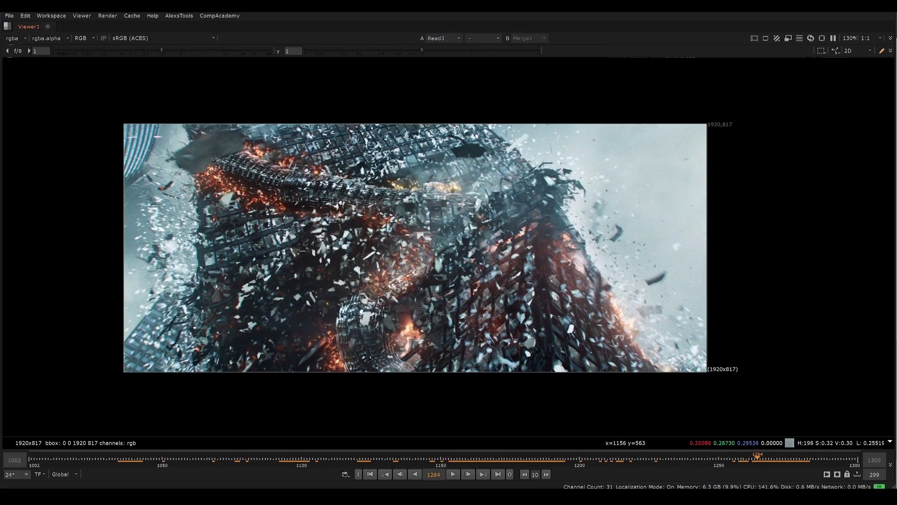
- Compare Merge1 and Read3 at frame 1264, then examine the tentacle, sparks and debris in Read3
scroll(477, 201, up, 2)
key(1)
key(2)
key(1)
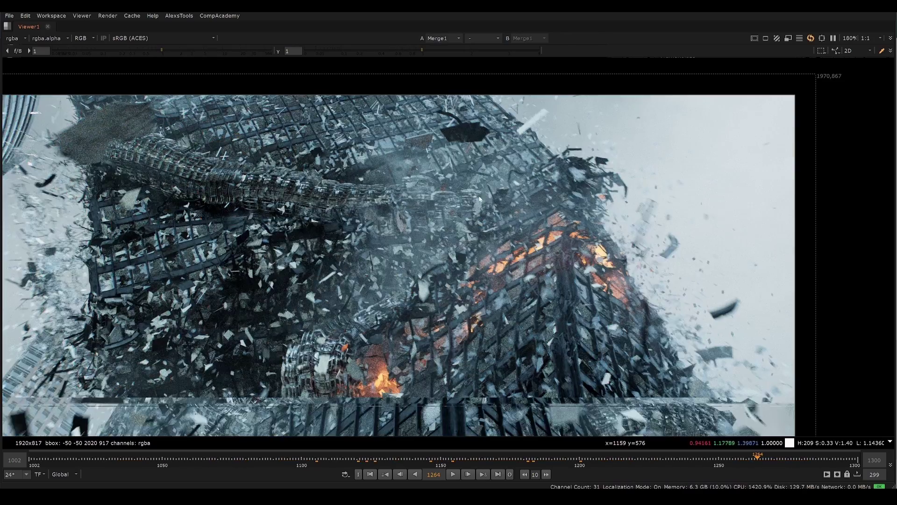
key(2)
key(1)
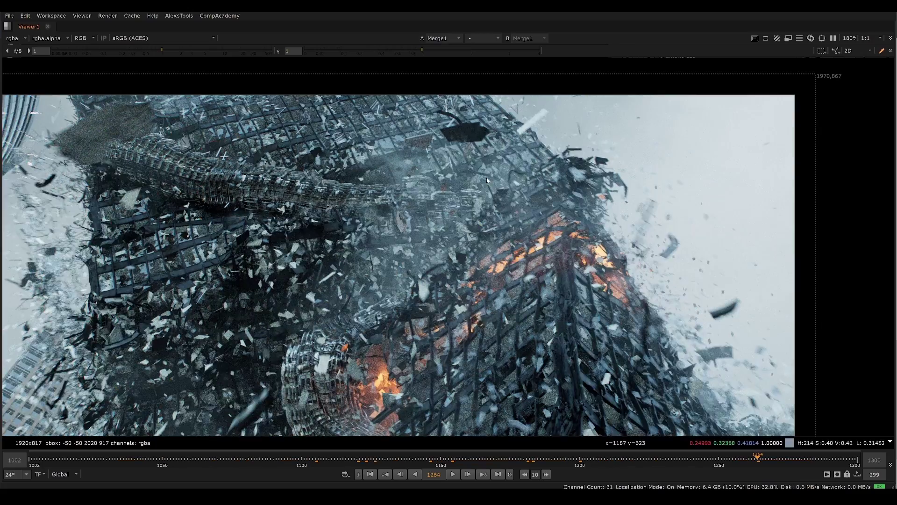
key(2)
scroll(326, 184, up, 2)
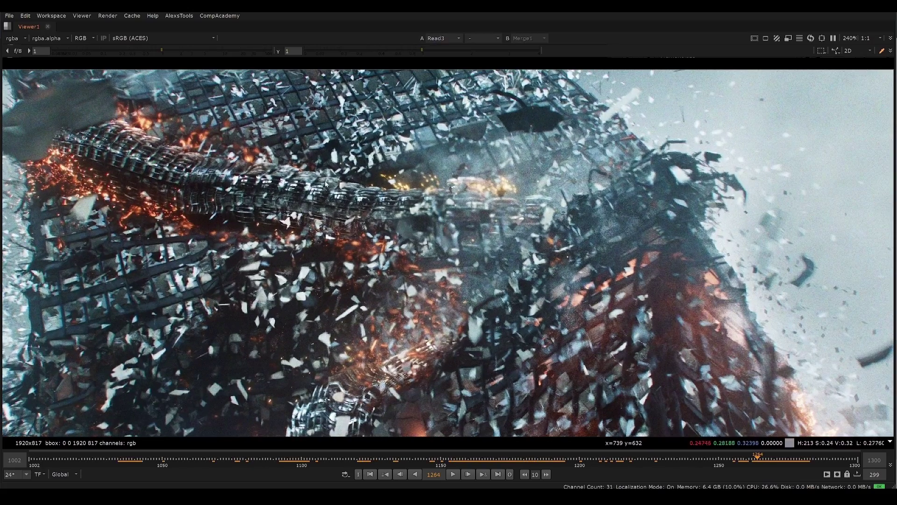
scroll(530, 204, down, 1)
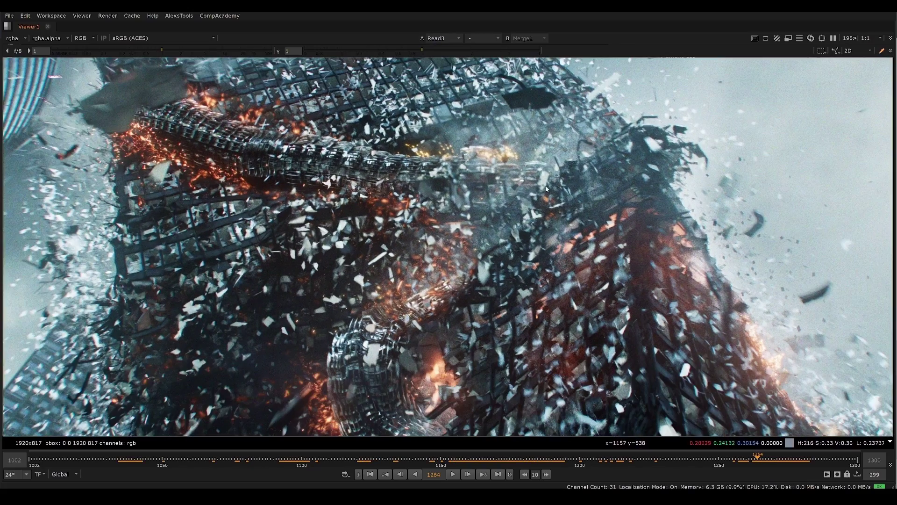
scroll(336, 168, down, 2)
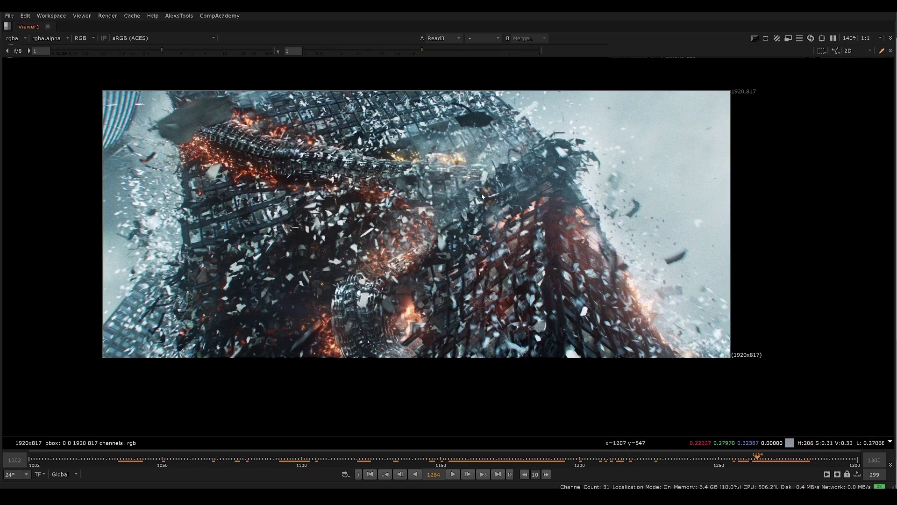
- Step Read3 forward from frame 1264 to 1270, then back to 1265 to review the debris and ember motion
key(Right)
key(Right)
key(Right)
key(Right)
key(Right)
key(Right)
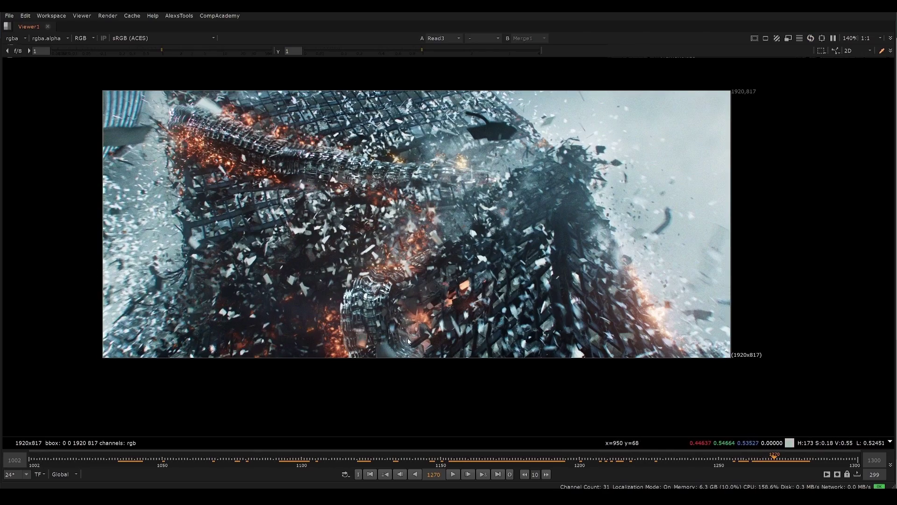
scroll(172, 158, up, 1)
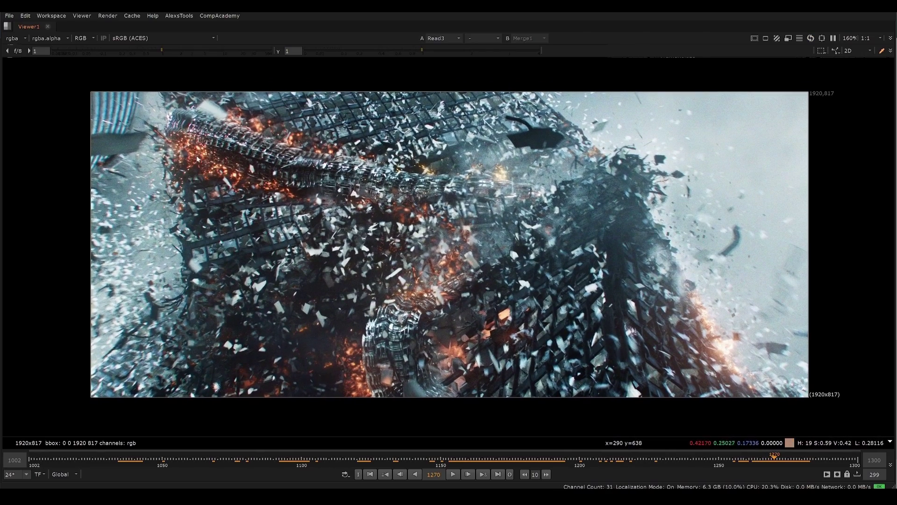
key(Left)
key(Left)
key(Left)
key(Left)
key(Left)
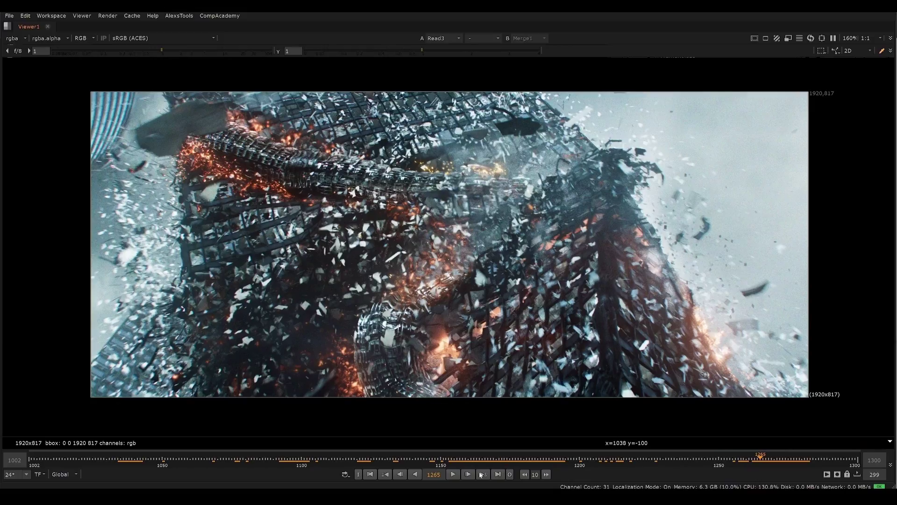
- Play Read3 forward to frame 1287 and in reverse, then move in on the upper tentacle's embers at frame 1274
key(l)
key(k)
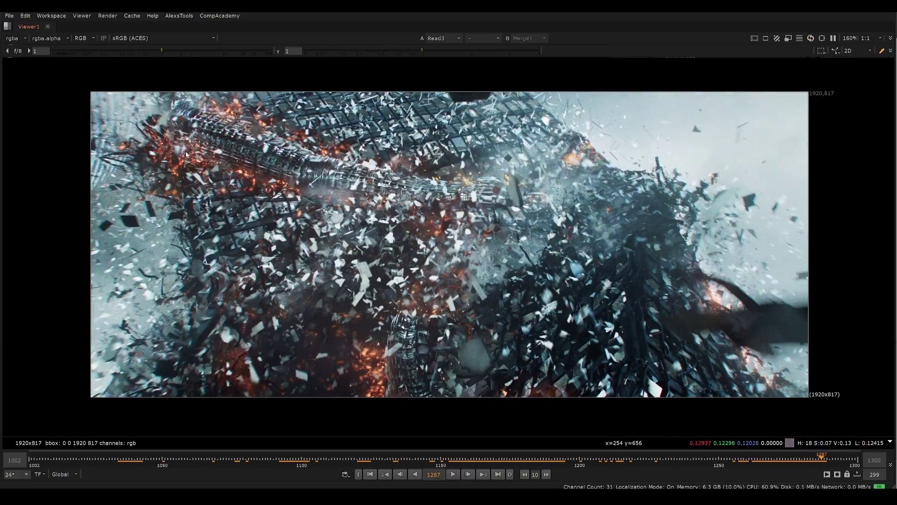
key(j)
key(k)
scroll(186, 149, up, 5)
key(Right)
scroll(250, 182, up, 3)
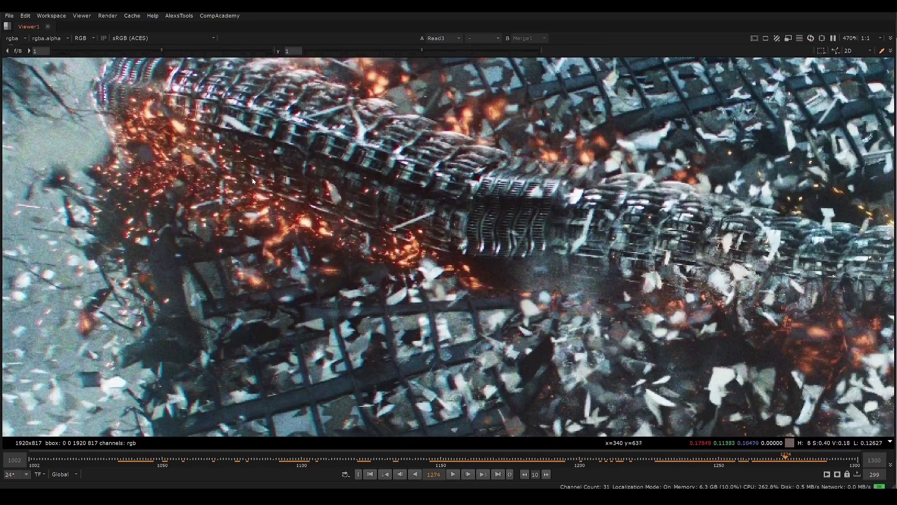
- Review the embers under the upper tentacle by stepping back to frame 1268, playing to 1281 and reversing to 1256
key(Left)
key(Left)
key(Left)
key(Left)
key(Left)
key(Left)
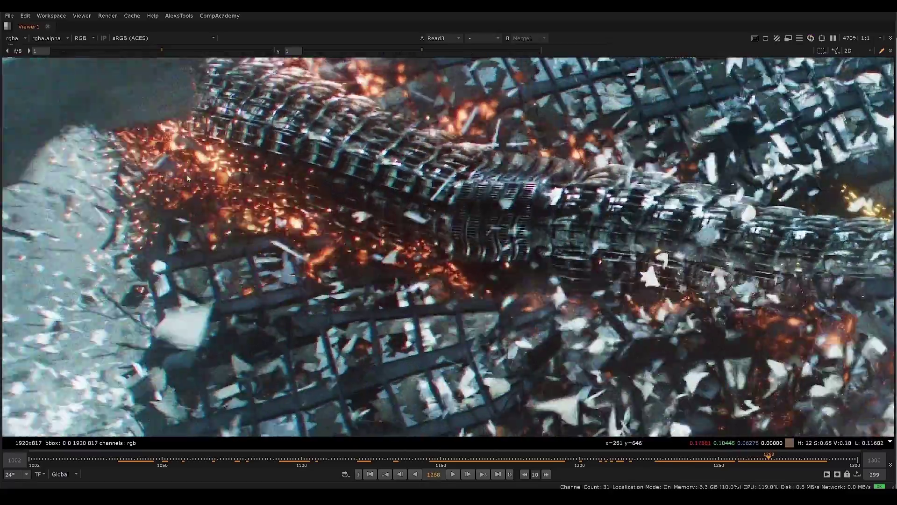
key(Right)
key(Right)
key(l)
key(k)
key(Left)
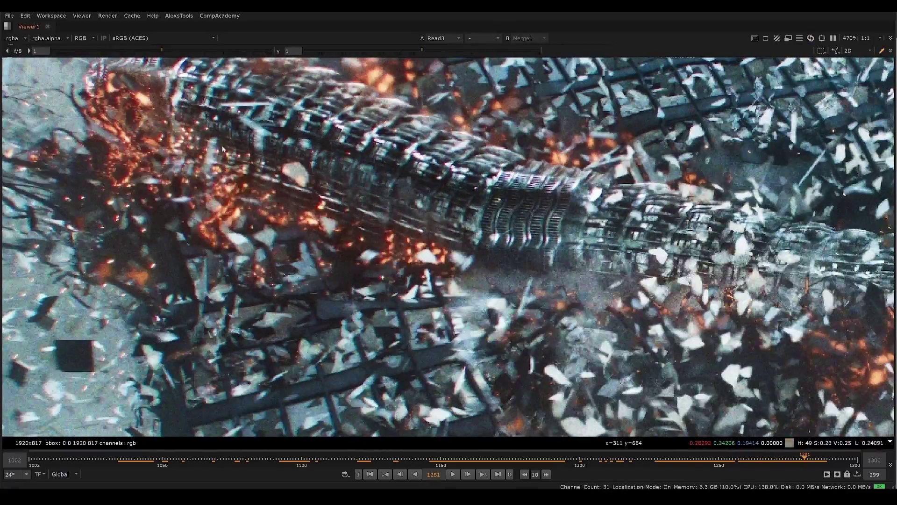
key(j)
key(k)
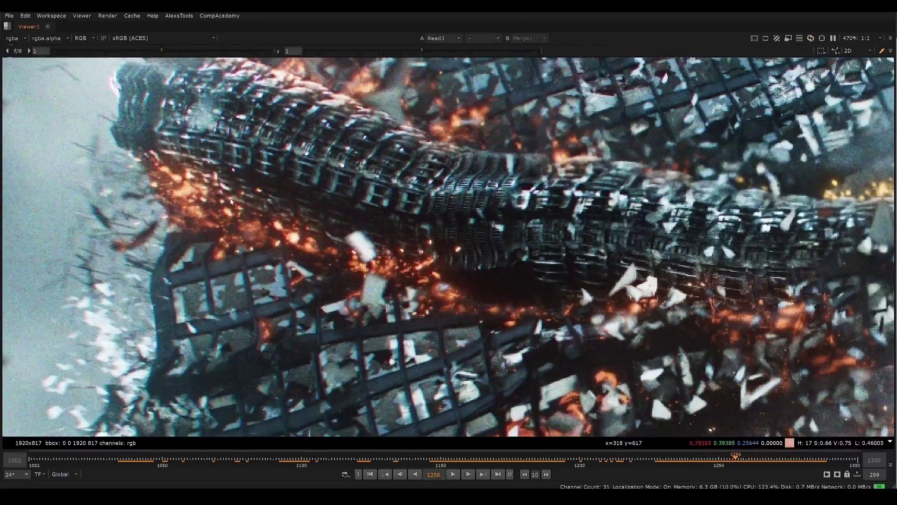
- Play the upper tentacle's embers forward from frame 1256 to 1277, then in reverse to 1265
key(l)
key(k)
scroll(255, 240, down, 3)
scroll(255, 241, up, 2)
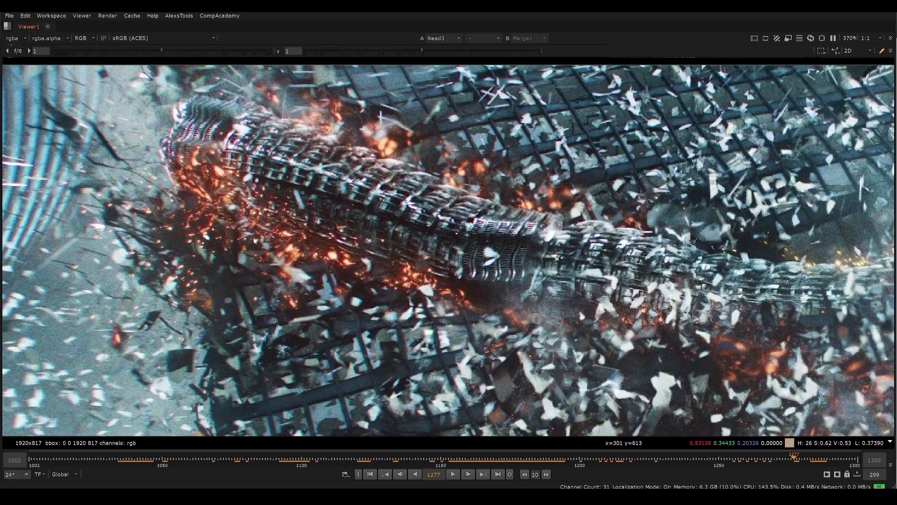
key(j)
- Examine the upper tentacle up close in Merge1 from frame 1265 to 1268, then compare it with Read3
scroll(276, 220, up, 3)
key(1)
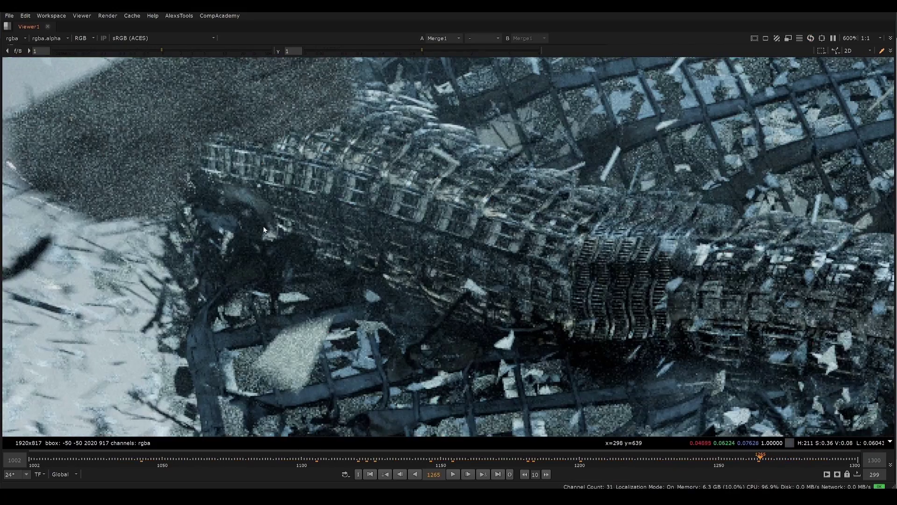
scroll(301, 250, down, 3)
scroll(323, 261, up, 4)
key(Right)
key(Right)
key(Right)
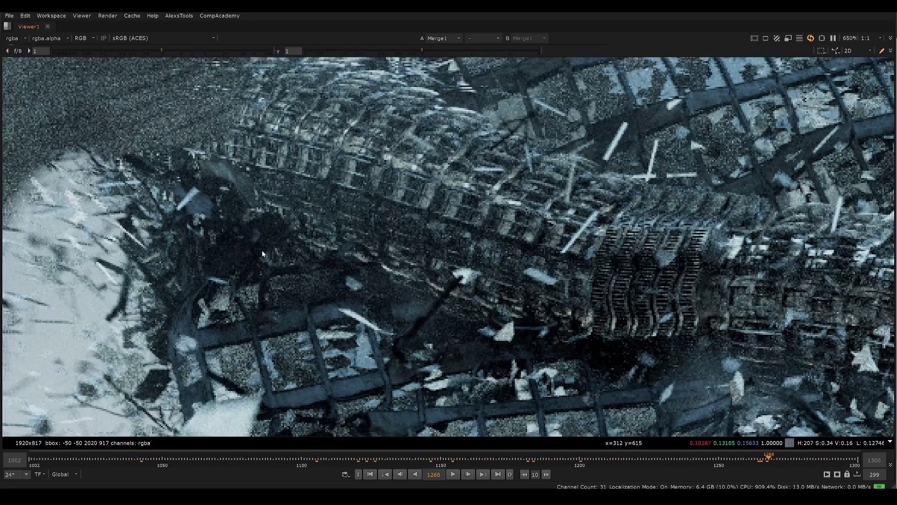
key(1)
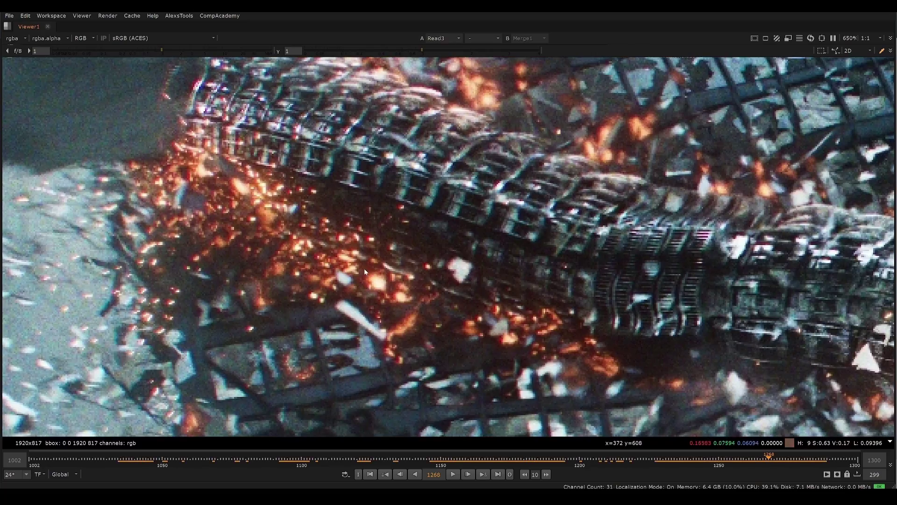
- Play Read3 from frame 1268 to 1286 on the wider view of the collapsing tower
scroll(179, 187, down, 12)
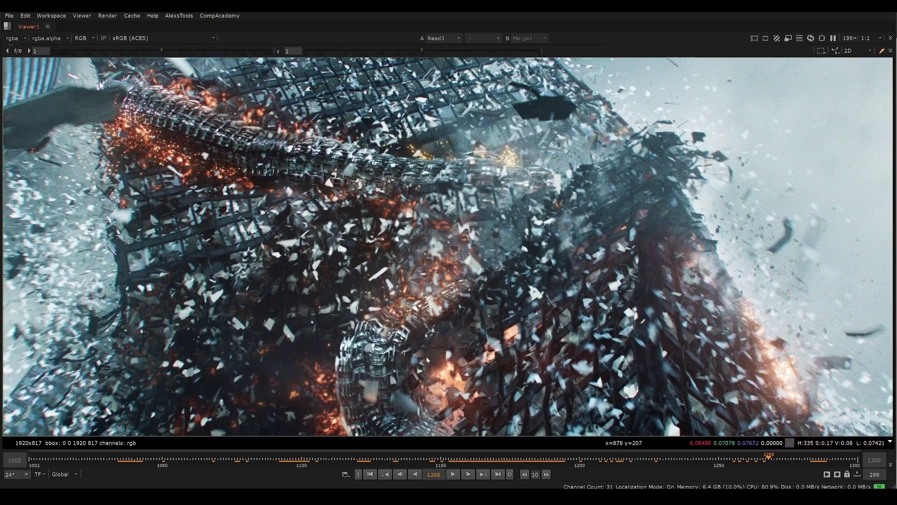
click(455, 476)
click(455, 475)
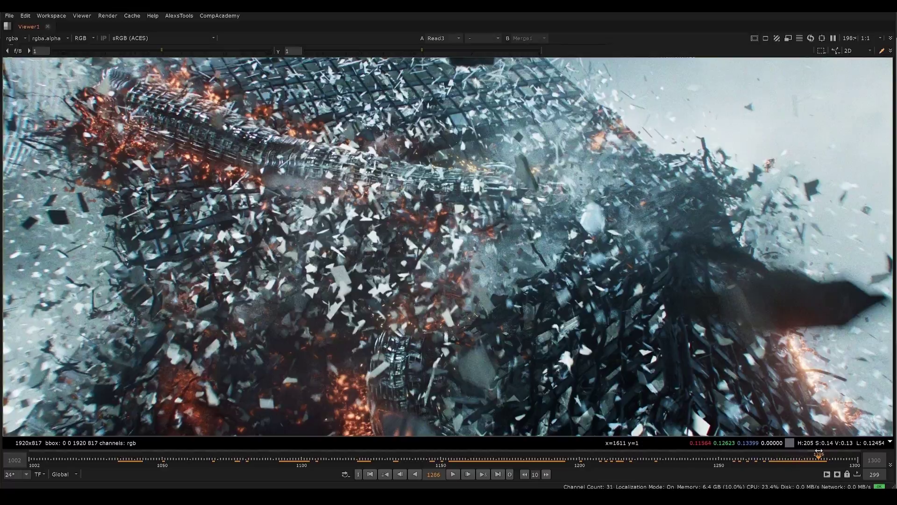
- Scrub Read3 back to the tentacle's first impact and step from frame 1021 to 1024, examining the sparks up close
drag(818, 453, 87, 479)
scroll(392, 268, up, 4)
key(Left)
key(Left)
key(Left)
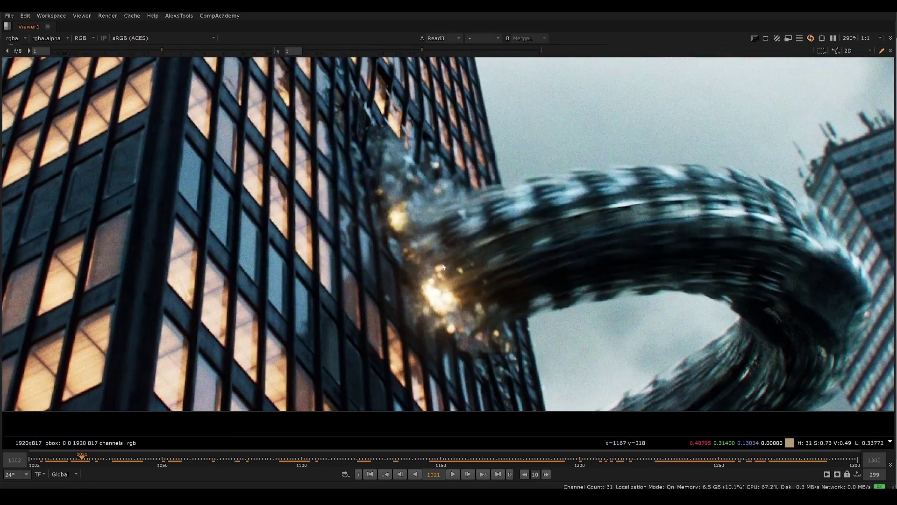
key(Right)
key(Right)
key(Right)
key(Right)
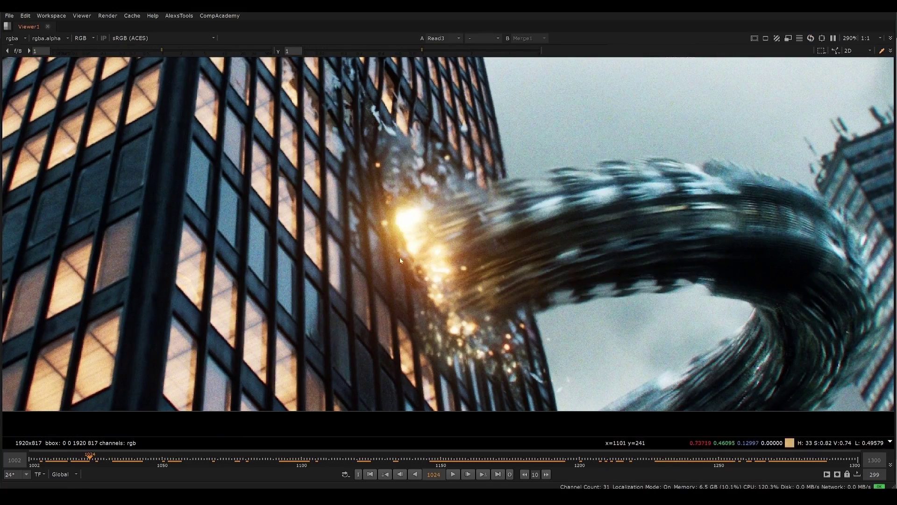
- Compare the raw Merge1 render with the finished Read3 comp at the tentacle impact on frame 1024
key(1)
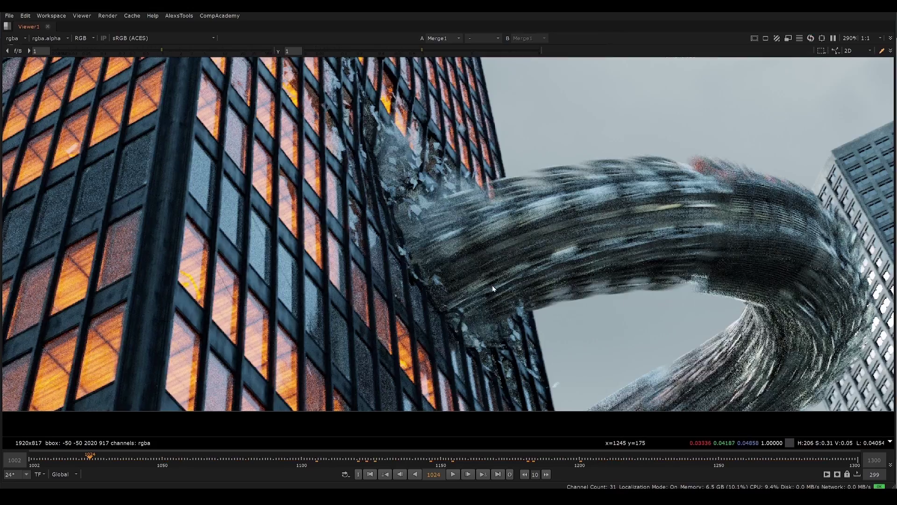
key(2)
key(1)
key(2)
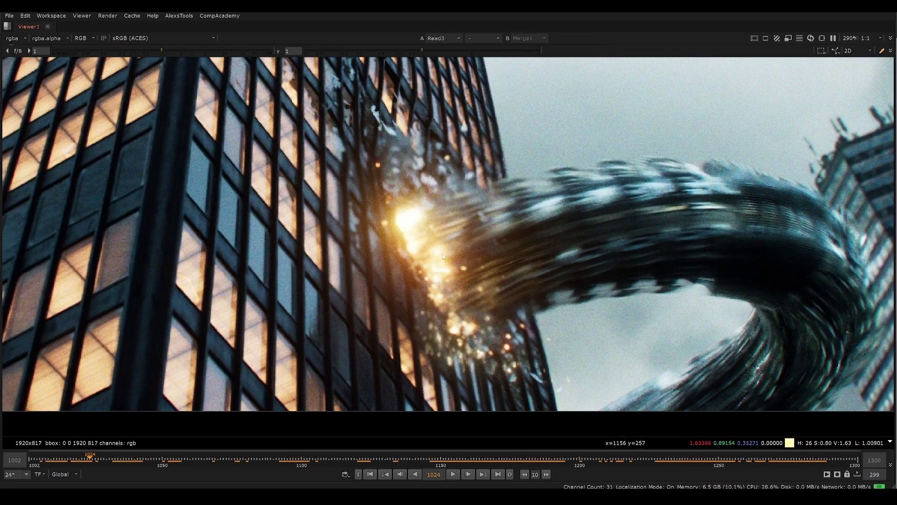
- Step Read3 from frame 1024 to 1030, then back to 1029, following the sparks where the tentacle hits the tower
middle_drag(449, 343, 442, 318)
key(Right)
key(Right)
key(Right)
key(Right)
key(Right)
key(Right)
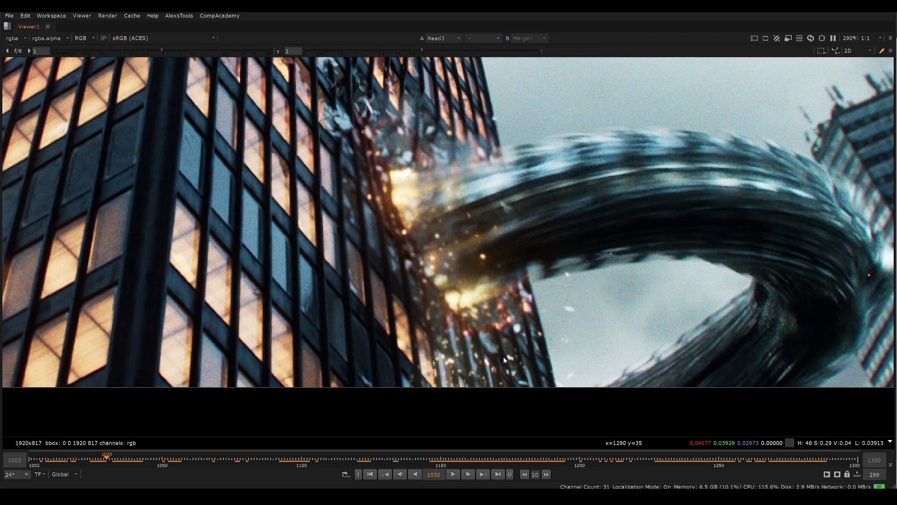
key(Left)
- Examine the glowing edges and falling sparks below the tentacle up close from frame 1029 to 1033
scroll(509, 330, up, 6)
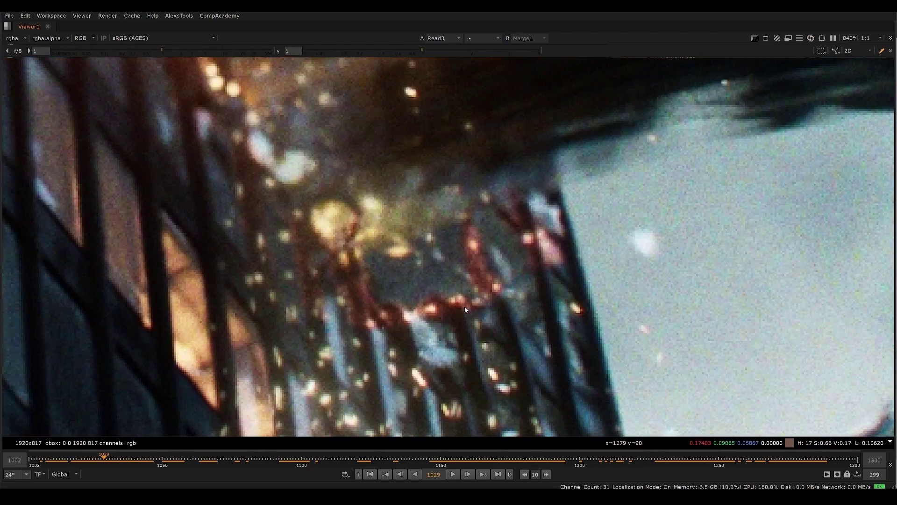
key(Right)
key(Right)
key(Right)
key(Right)
scroll(461, 299, down, 4)
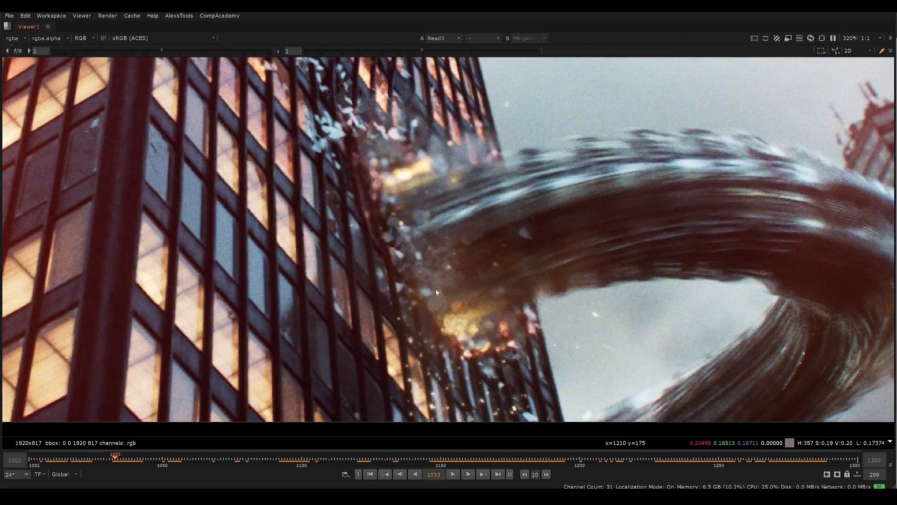
- Step a few frames past 1033 and back to 1031, centring on the debris above the tentacle impact
key(Right)
key(Right)
key(Right)
key(Right)
middle_drag(439, 184, 409, 225)
key(Left)
key(Left)
key(Left)
key(Left)
key(Left)
key(Left)
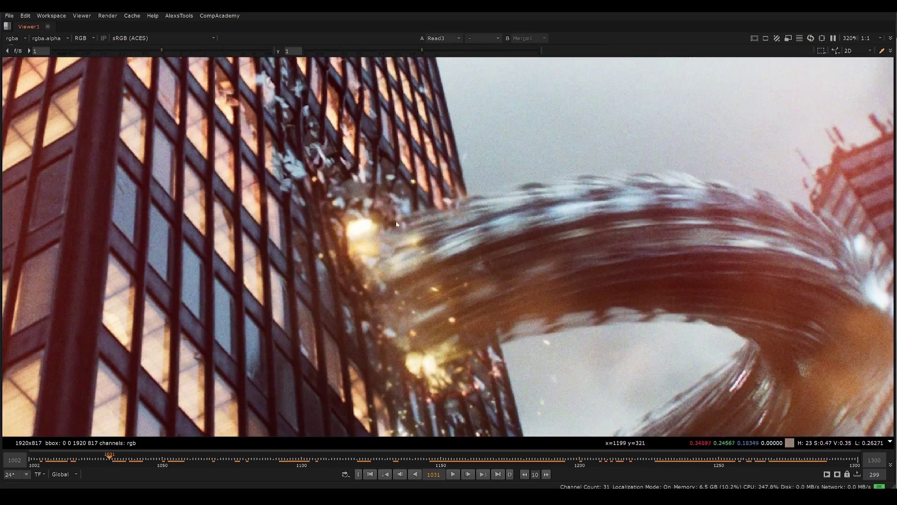
- Step forward from frame 1031 and back to 1030, examining the flash and smoke at the impact in close-up
key(Right)
key(Right)
key(Right)
key(Right)
scroll(391, 230, up, 2)
key(Left)
key(Left)
key(Left)
key(Left)
key(Left)
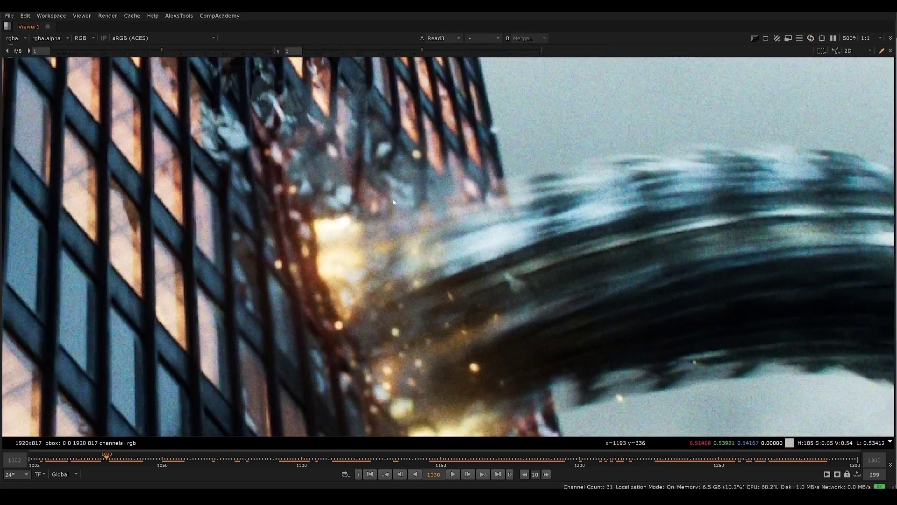
- Step Read3 from frame 1030 to 1042, following the sparks and glass debris around the tentacle
key(Right)
key(Right)
key(Right)
key(Right)
key(Right)
key(Right)
key(Right)
key(Right)
key(Right)
key(Right)
key(Right)
key(Right)
scroll(394, 202, down, 2)
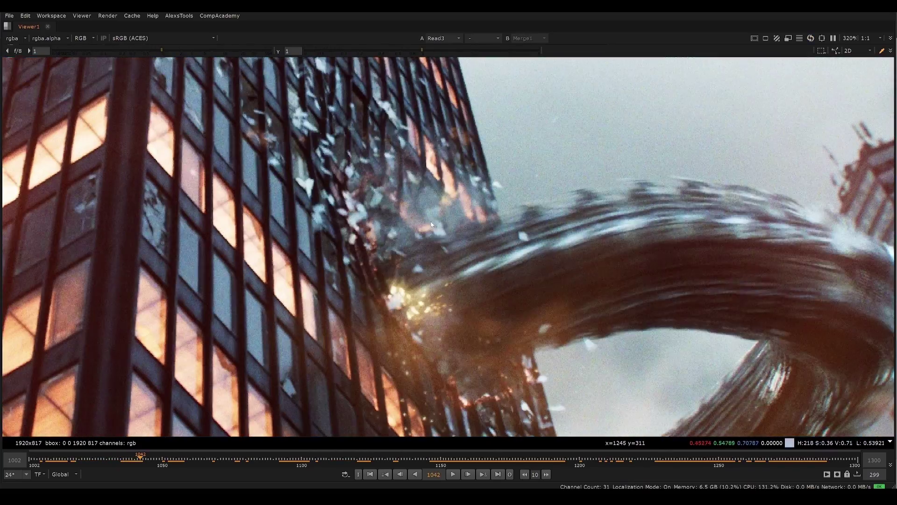
- Step Read3 from frame 1042 to 1053 as the tentacle tears down the tower's side
key(Right)
key(Right)
key(Right)
key(Right)
key(Right)
key(Right)
key(Right)
key(Right)
key(Right)
key(Right)
key(Right)
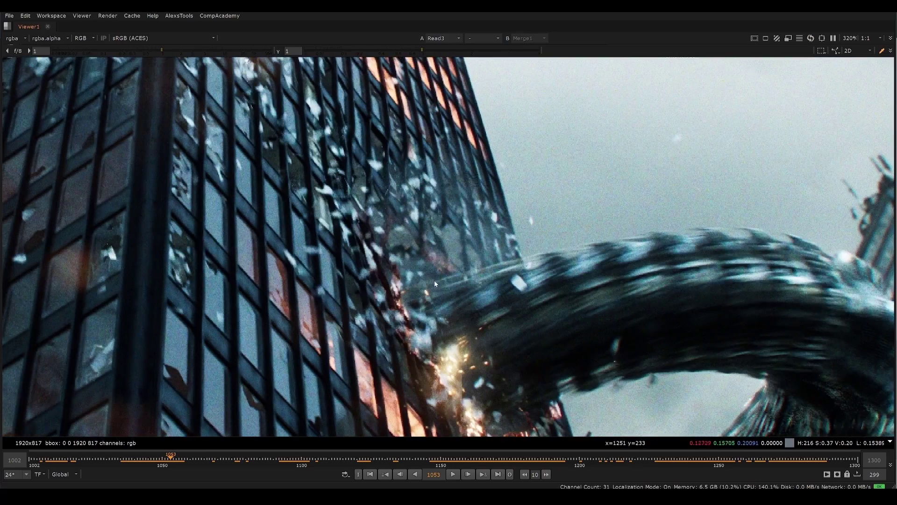
scroll(435, 283, down, 2)
- Step Read3 back from frame 1053 to 1041 on a wider view of the tower and tentacle
key(Left)
key(Left)
key(Left)
key(Left)
key(Left)
key(Left)
key(Left)
key(Left)
key(Left)
key(Left)
key(Left)
key(Left)
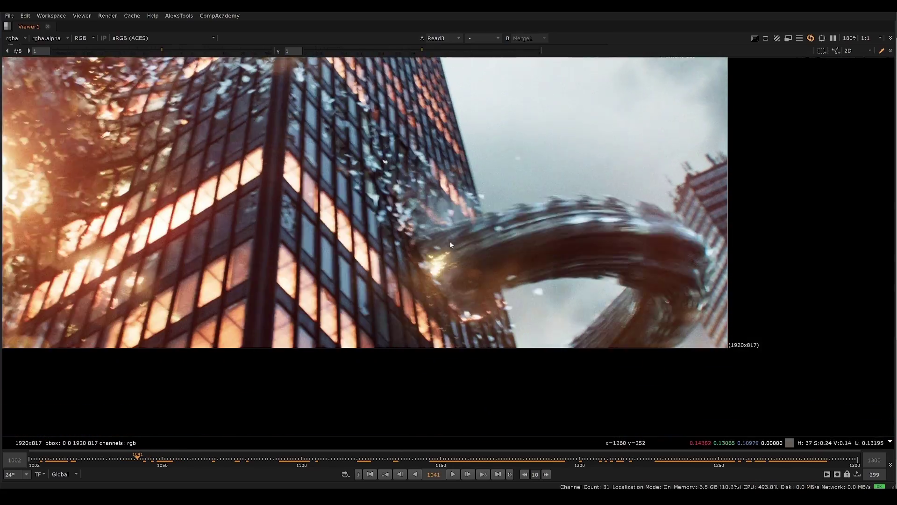
- Step a few frames past 1041 and back to 1040, bringing the explosion on the tower's left face into view
key(Right)
key(Right)
key(Right)
key(Right)
middle_drag(450, 241, 642, 291)
key(Left)
key(Left)
key(Left)
key(Left)
key(Left)
middle_drag(270, 273, 393, 274)
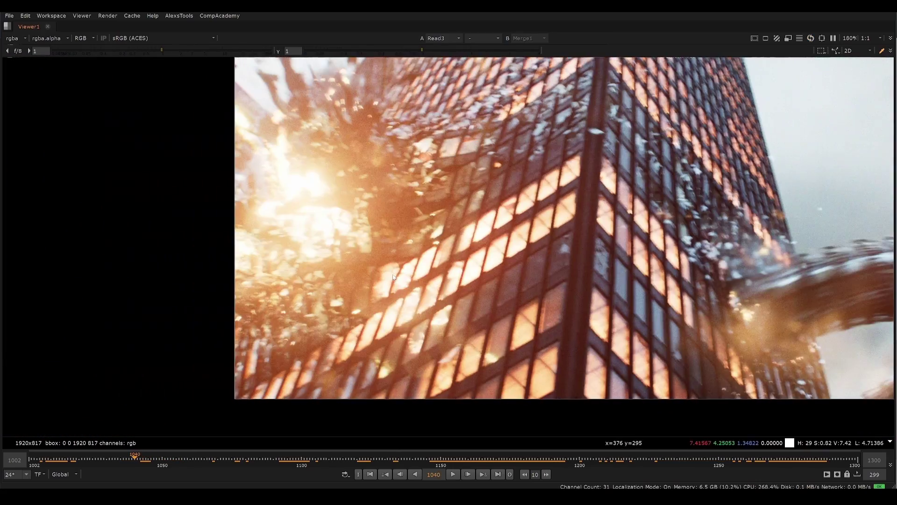
- Step Read3 back from frame 1040 to 1032 to review the start of the left-hand explosion
key(Left)
key(Left)
key(Left)
key(Left)
key(Left)
key(Left)
key(Left)
key(Left)
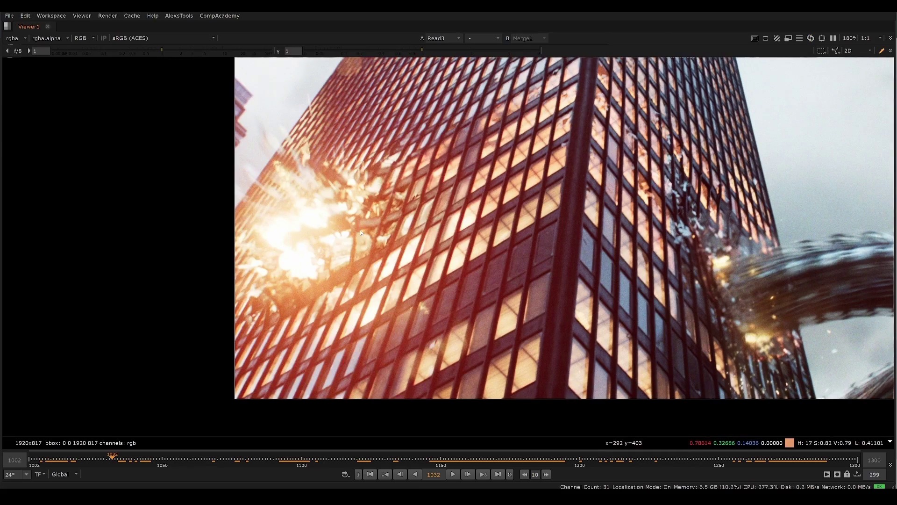
- Review the full composition at frame 1032, then inspect the left-hand explosion up close
scroll(362, 235, down, 2)
middle_drag(422, 249, 400, 282)
key(f)
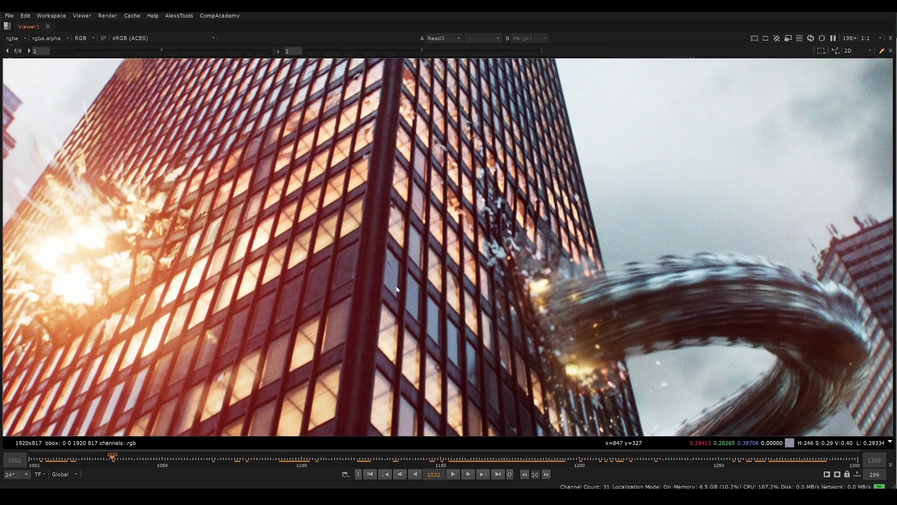
scroll(396, 287, down, 4)
drag(602, 160, 249, 377)
key(f)
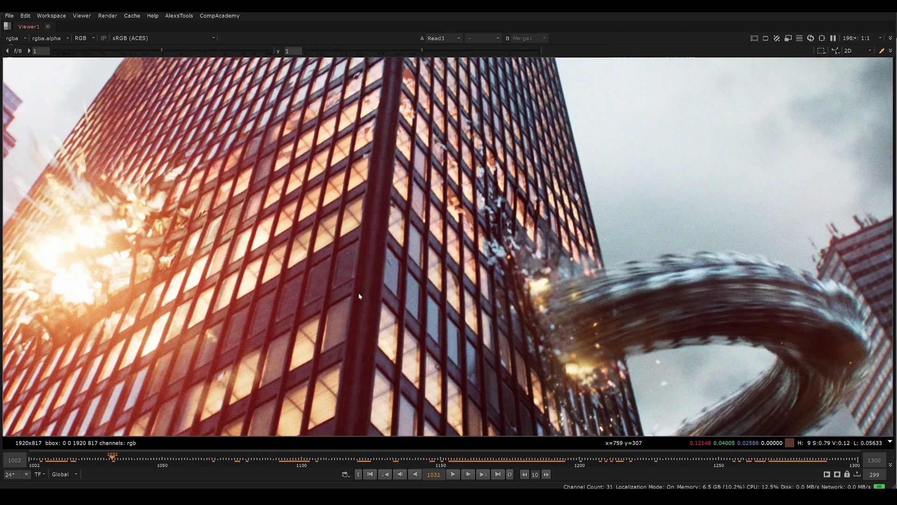
middle_drag(345, 289, 521, 290)
scroll(243, 305, up, 2)
middle_drag(243, 305, 308, 343)
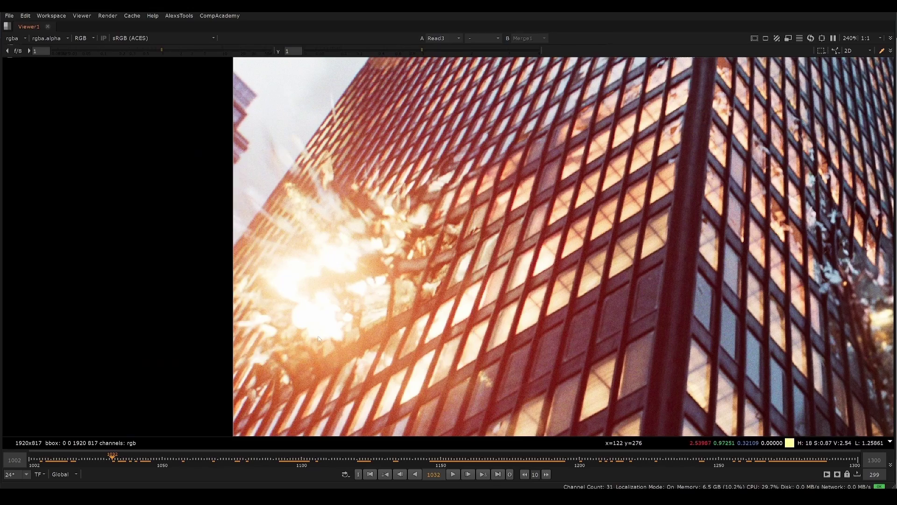
- Step Read3 from frame 1032 to 1043, following the left-hand explosion's glow and debris
key(Right)
key(Right)
key(Right)
key(Right)
key(Right)
key(Right)
key(Right)
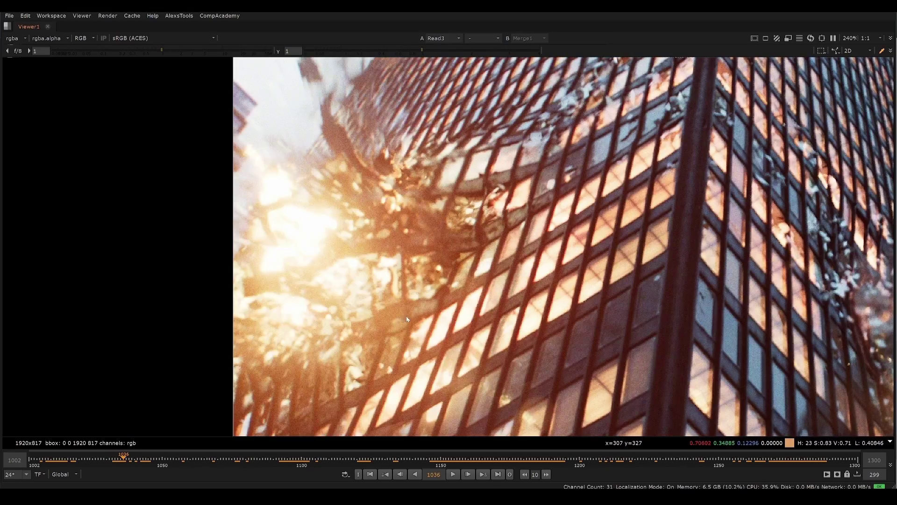
key(Right)
key(Right)
key(Right)
key(Right)
key(Right)
key(Right)
key(Right)
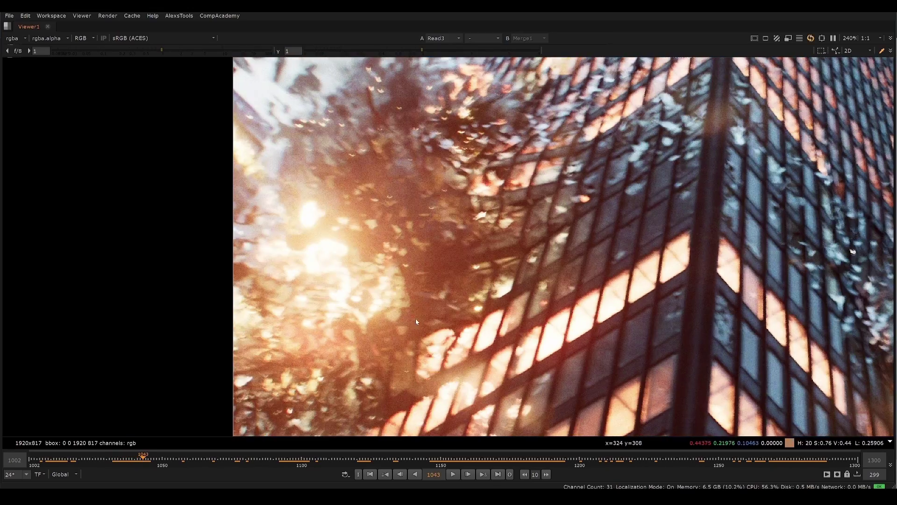
- Advance Read3 from frame 1043 to 1063, following the left-hand explosion as it turns into embers and smoke
key(Right)
key(Right)
key(Right)
key(Right)
key(Right)
key(Right)
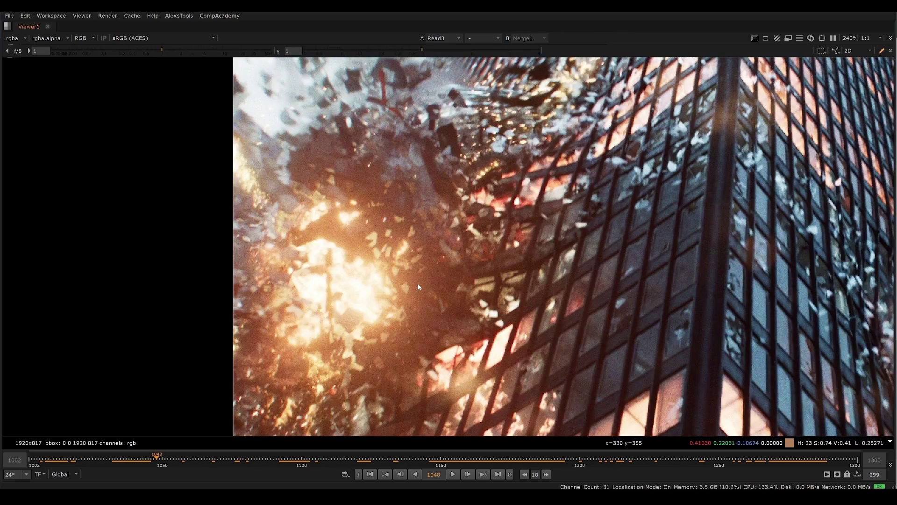
key(Right)
key(Right)
key(Right)
key(Right)
key(Right)
key(Right)
key(Right)
key(Right)
key(Right)
key(Right)
key(Right)
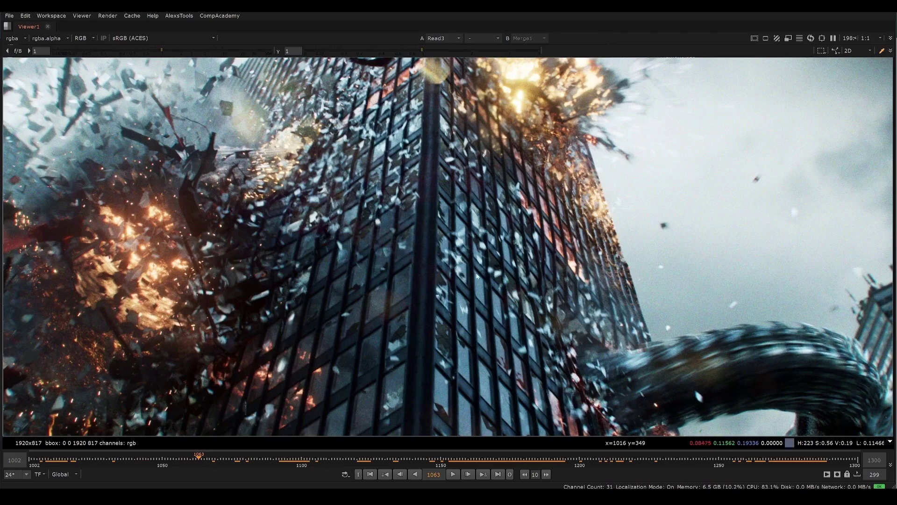
- Find the columns of reference Read and FrameHold nodes below the main comp in the node graph
key(space)
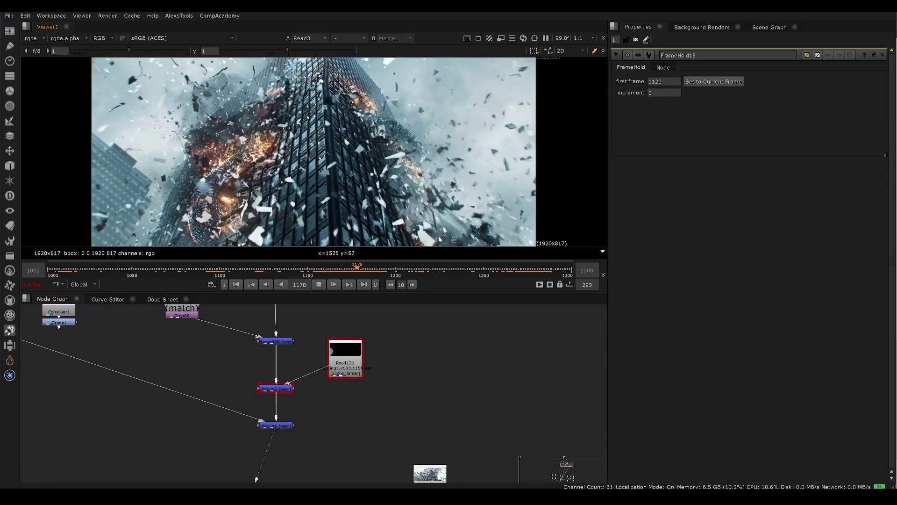
scroll(346, 384, down, 6)
key(space)
scroll(335, 397, down, 6)
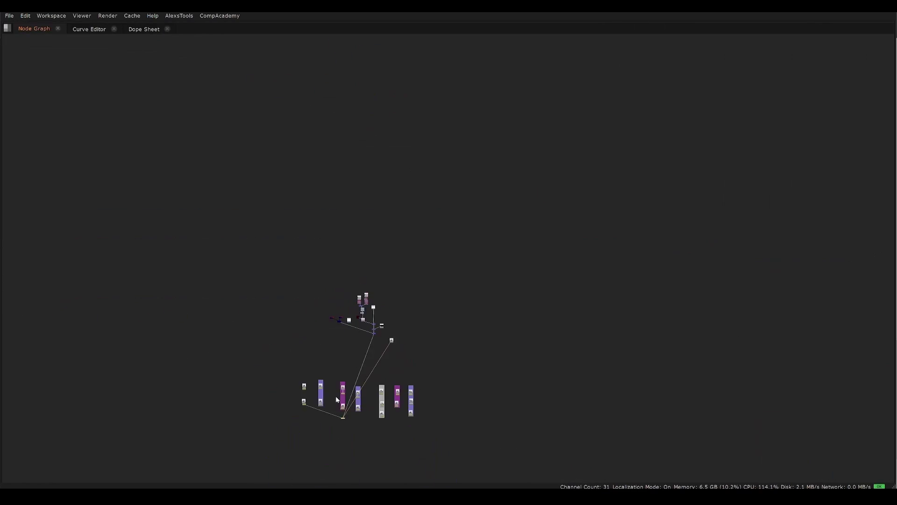
middle_drag(336, 396, 351, 252)
scroll(365, 237, up, 9)
key(space)
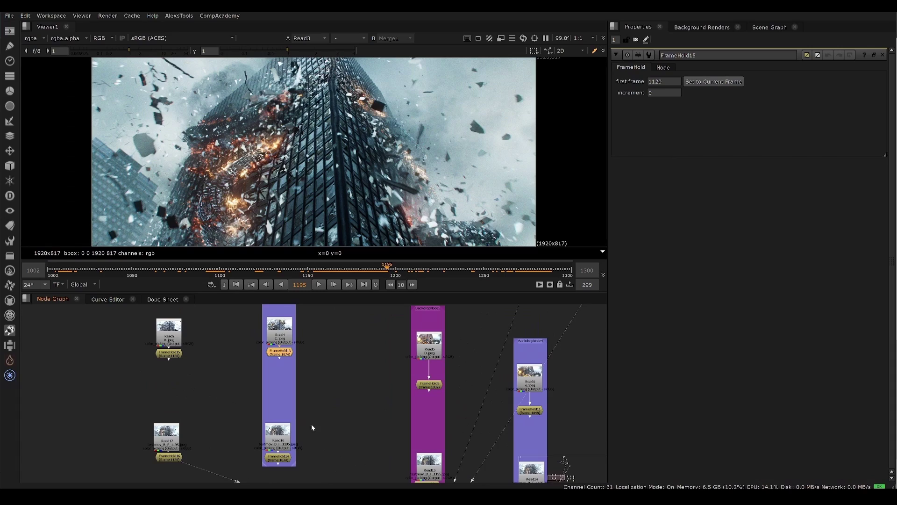
- View the upper FrameHold in the leftmost blue backdrop on an enlarged viewer
middle_drag(311, 425, 323, 398)
drag(344, 385, 284, 400)
key(1)
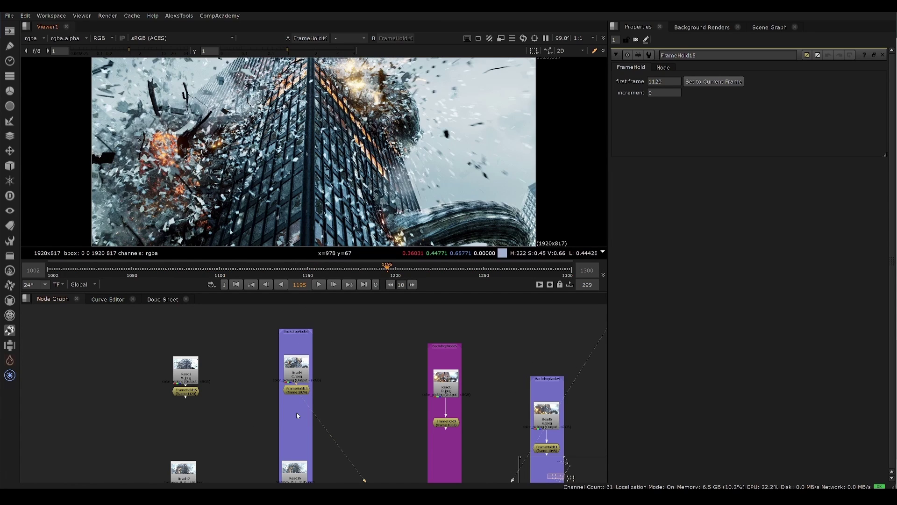
middle_drag(296, 414, 300, 349)
key(space)
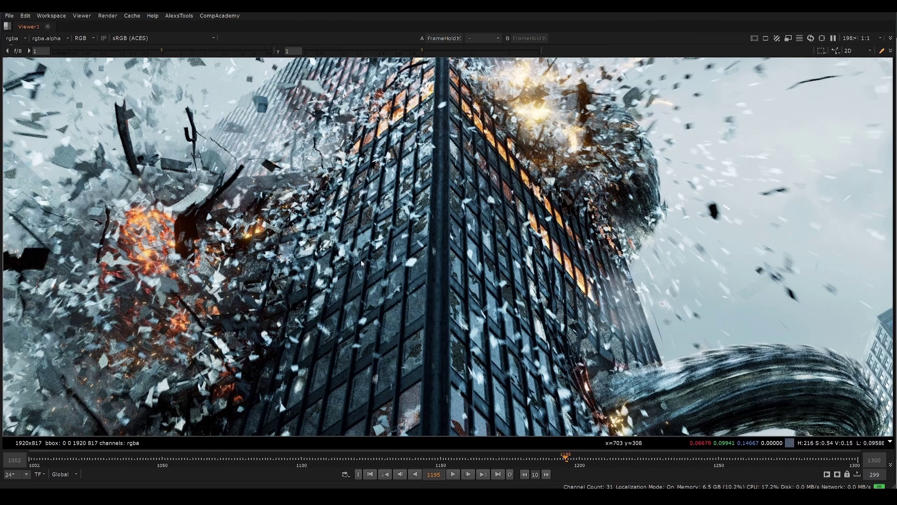
key(space)
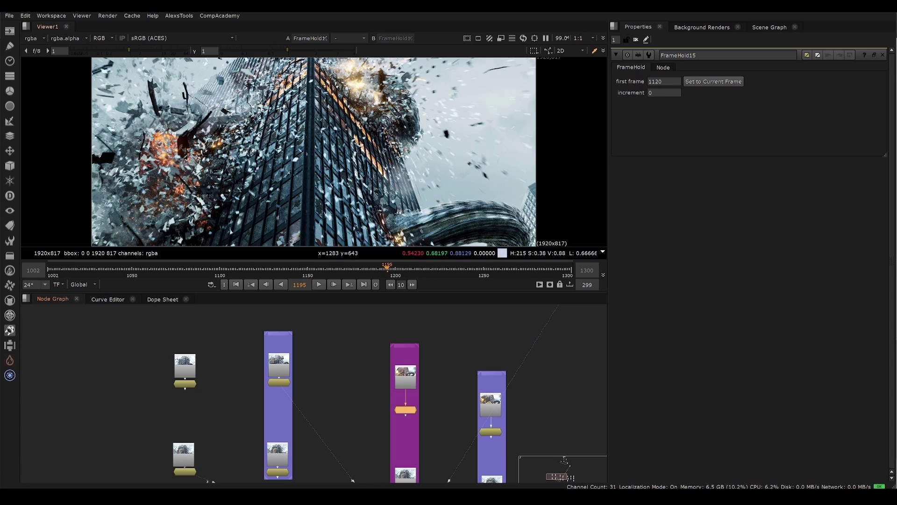
key(space)
key(space)
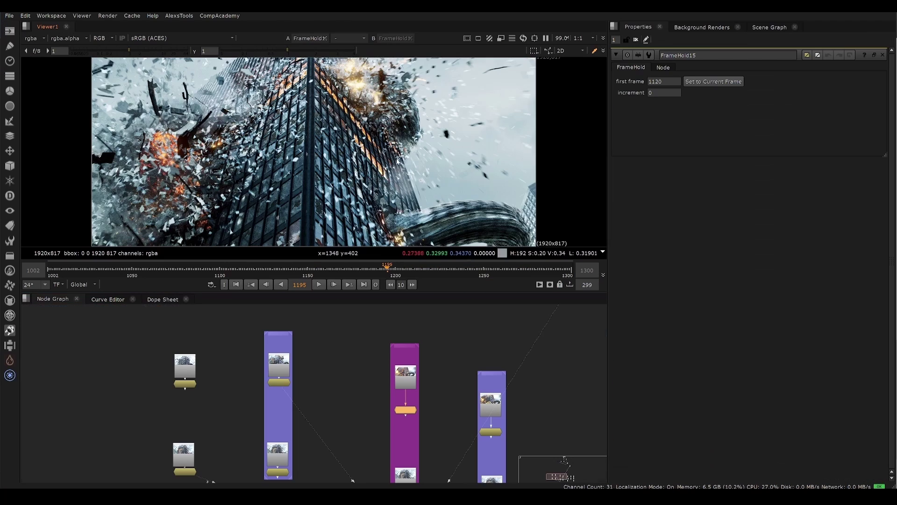
- Examine the upper-right explosion and tentacle debris in the held frame, both close up and at full-frame scale
scroll(333, 180, up, 3)
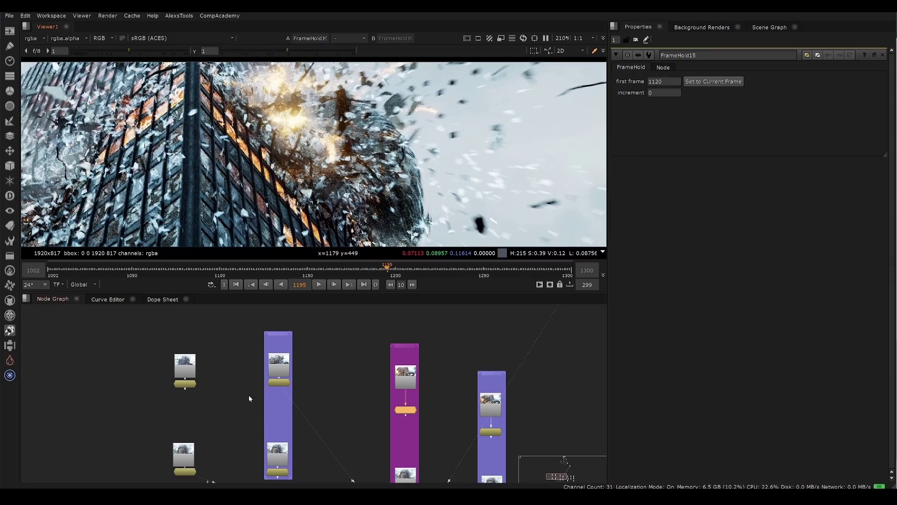
middle_drag(249, 394, 265, 335)
key(space)
scroll(540, 131, up, 5)
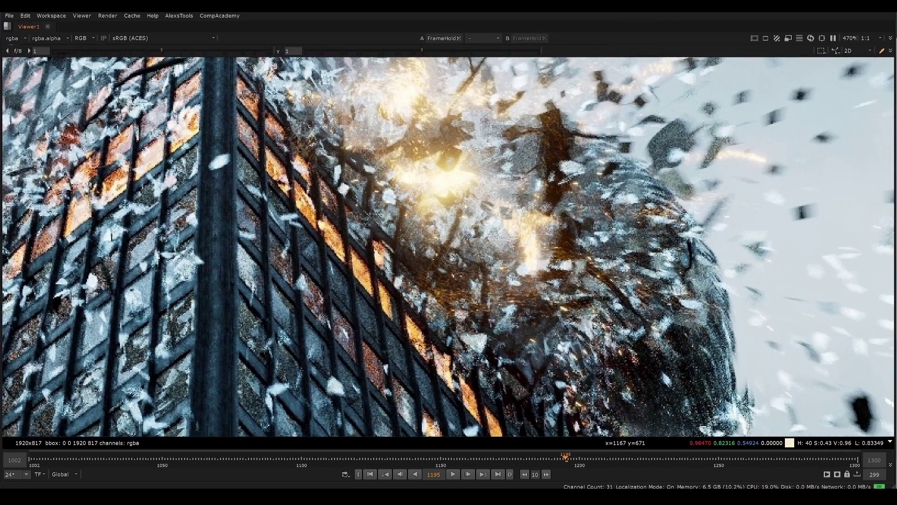
scroll(533, 211, down, 4)
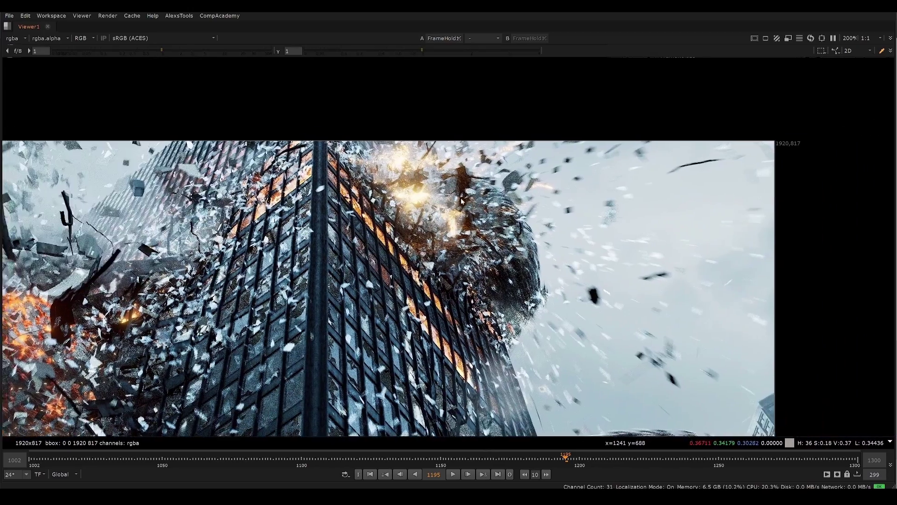
scroll(533, 211, up, 4)
scroll(534, 211, down, 4)
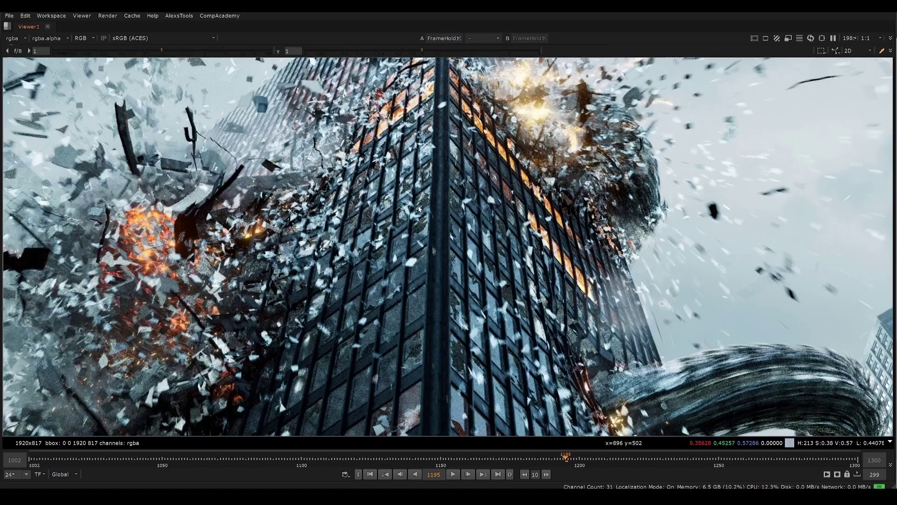
scroll(369, 212, up, 3)
key(space)
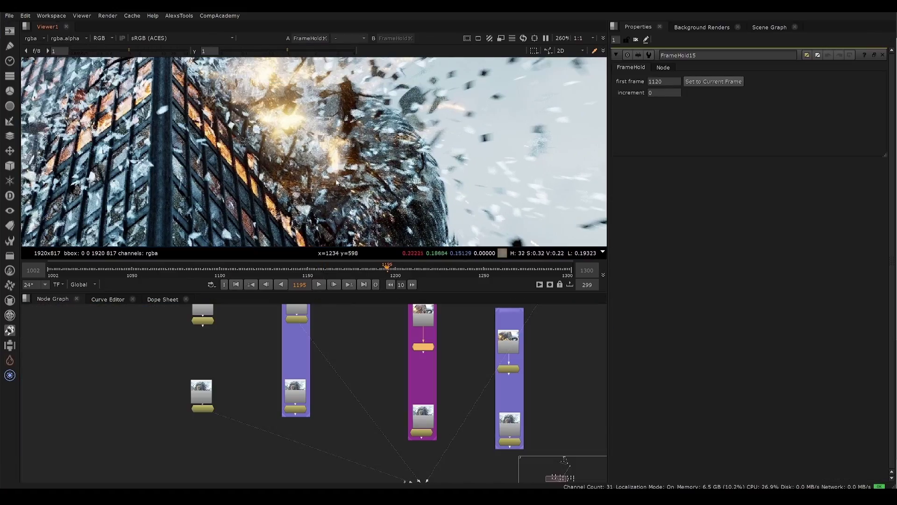
- Examine the tentacle, sparks and flying debris beside the upper-right explosion close up on an enlarged viewer
key(space)
scroll(312, 318, up, 3)
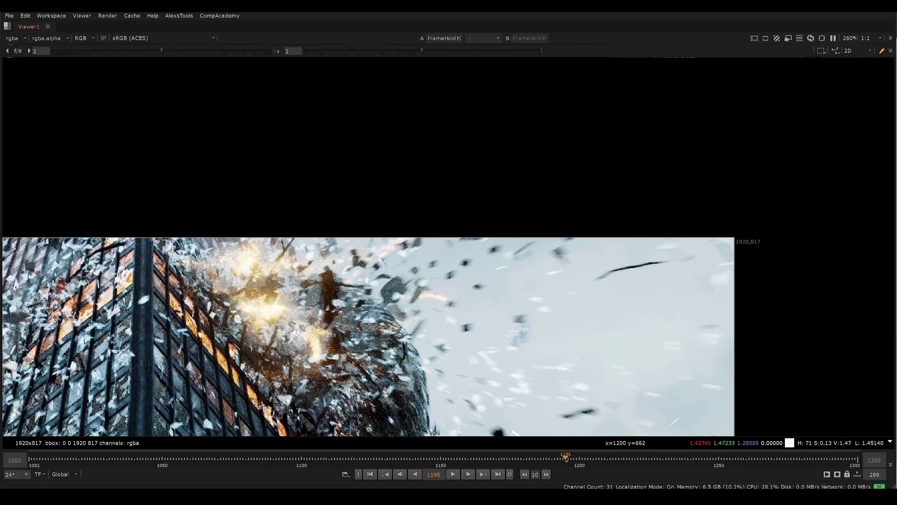
scroll(313, 318, up, 1)
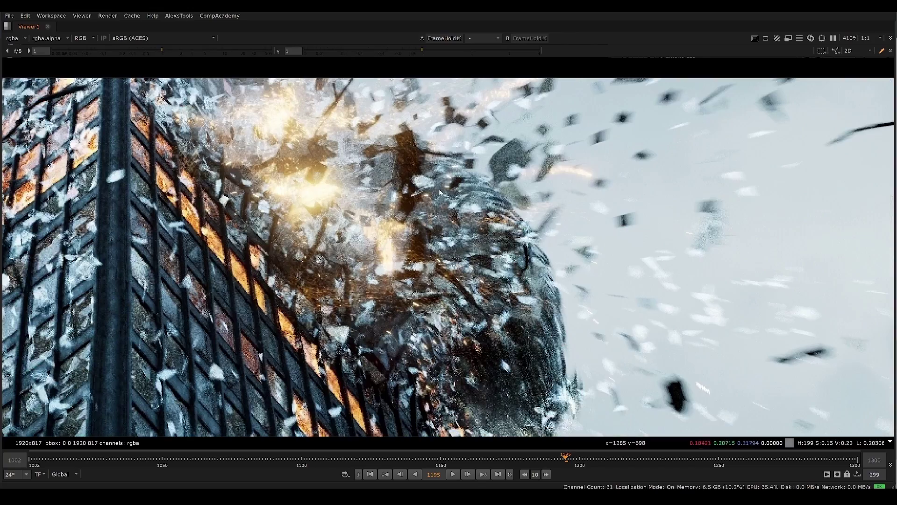
scroll(414, 185, up, 1)
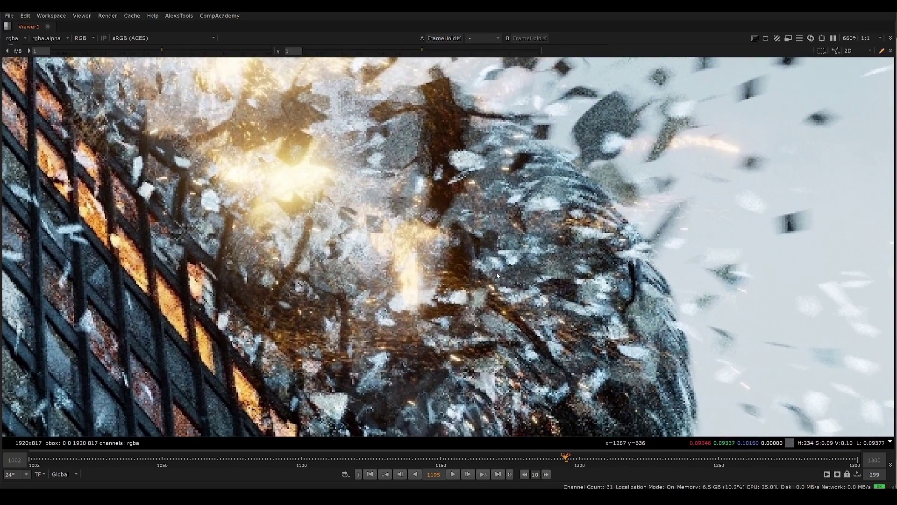
middle_drag(498, 275, 461, 234)
scroll(480, 168, down, 4)
scroll(480, 197, up, 3)
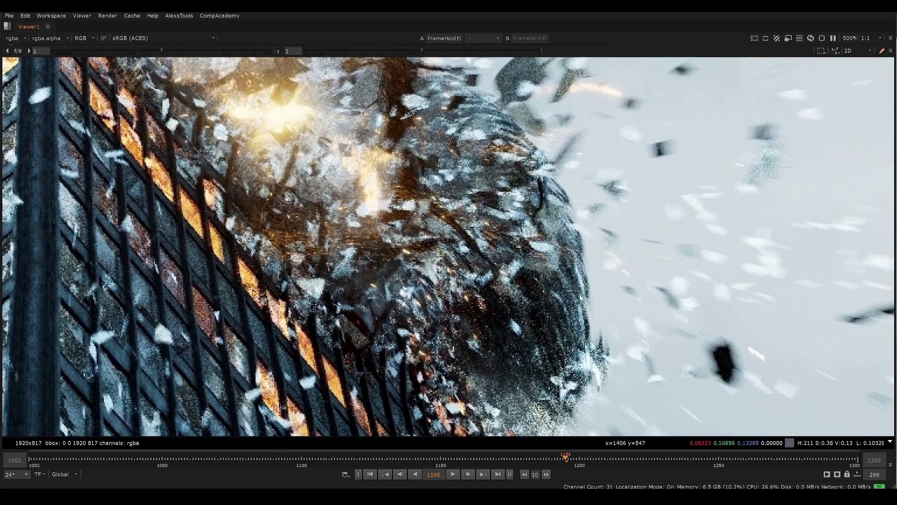
- Compare the tentacle and its ember-lit debris between the two held tower frames close up
key(2)
middle_drag(468, 233, 518, 242)
key(1)
key(2)
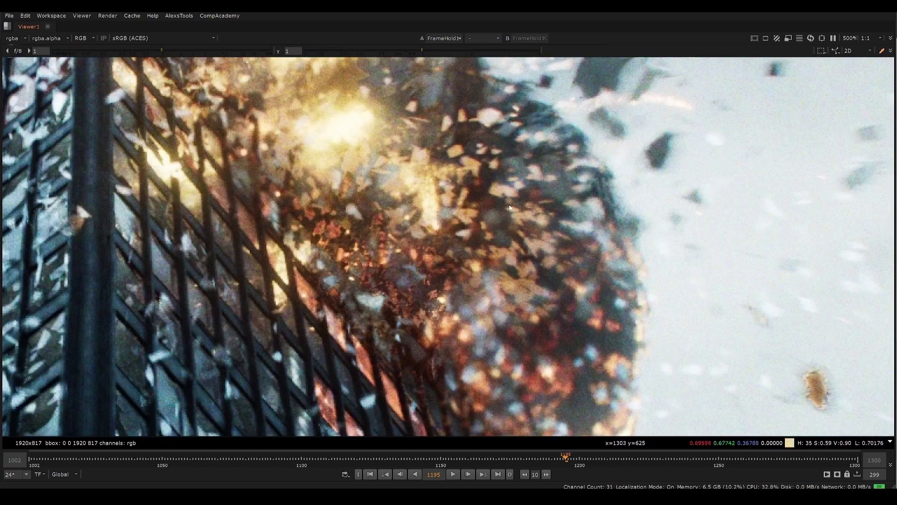
scroll(510, 207, down, 3)
scroll(493, 189, up, 2)
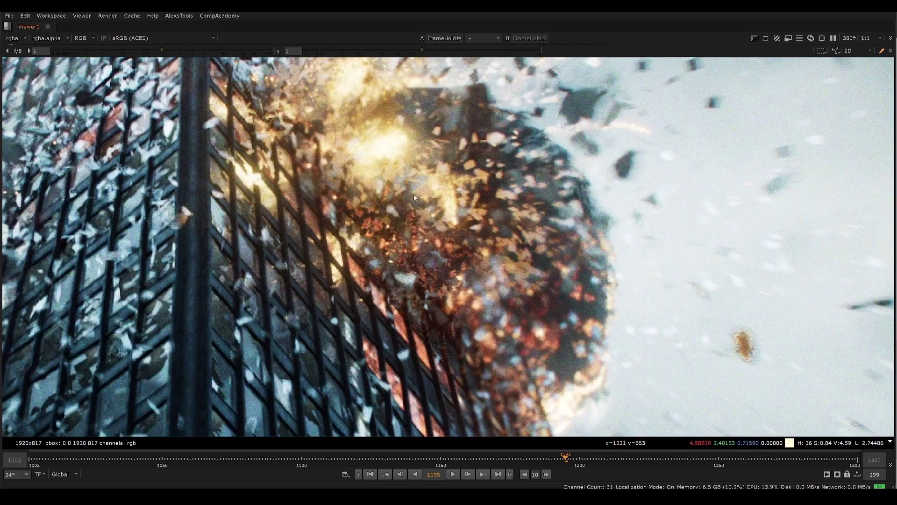
key(1)
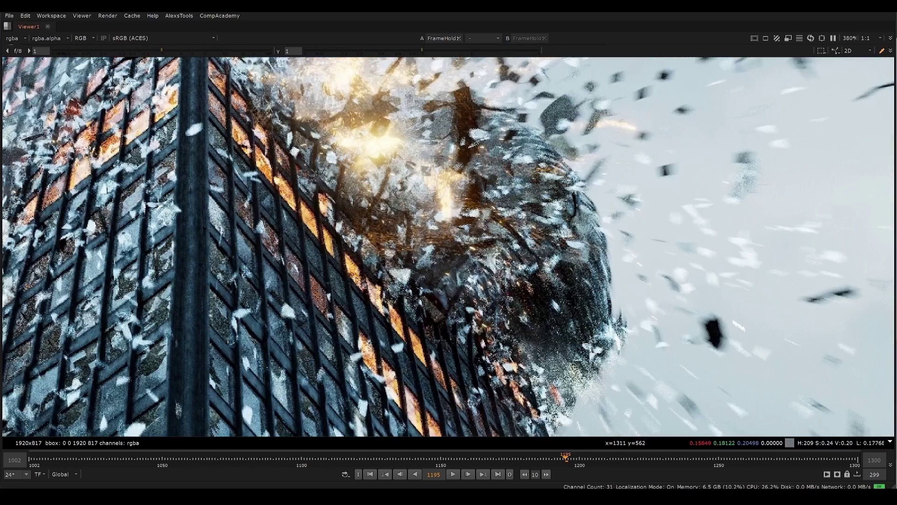
- Alternate repeatedly between the two held frames to compare the explosion glow and debris colours around the tentacle
key(2)
key(1)
key(2)
key(1)
key(2)
middle_drag(344, 219, 360, 254)
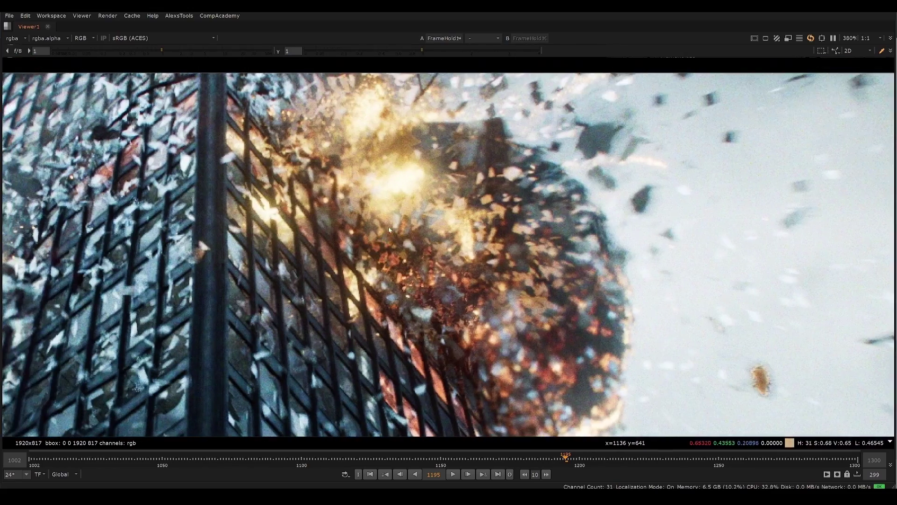
key(1)
- Inspect the darker version's tentacle silhouette and the fragments along the tower's damaged edge at several magnifications
scroll(455, 287, up, 3)
middle_drag(456, 287, 269, 291)
scroll(399, 217, down, 4)
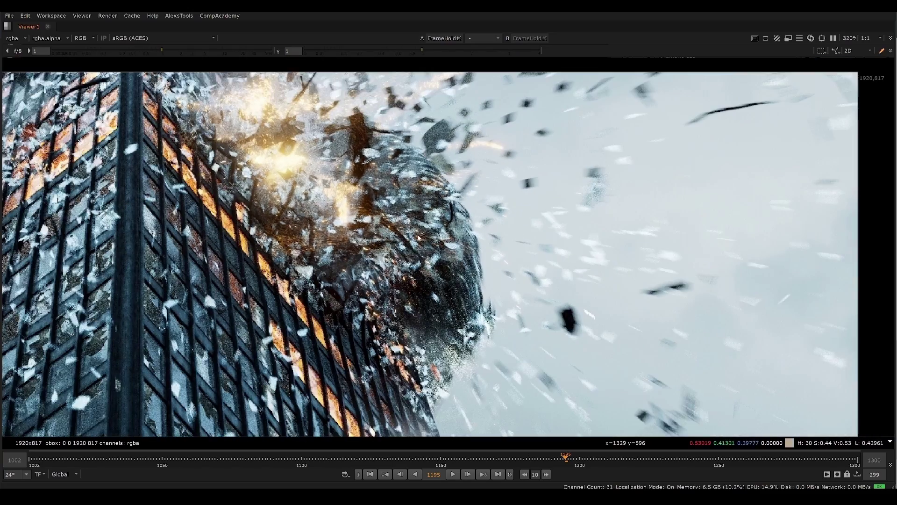
drag(501, 134, 290, 324)
scroll(347, 260, up, 4)
scroll(371, 236, down, 2)
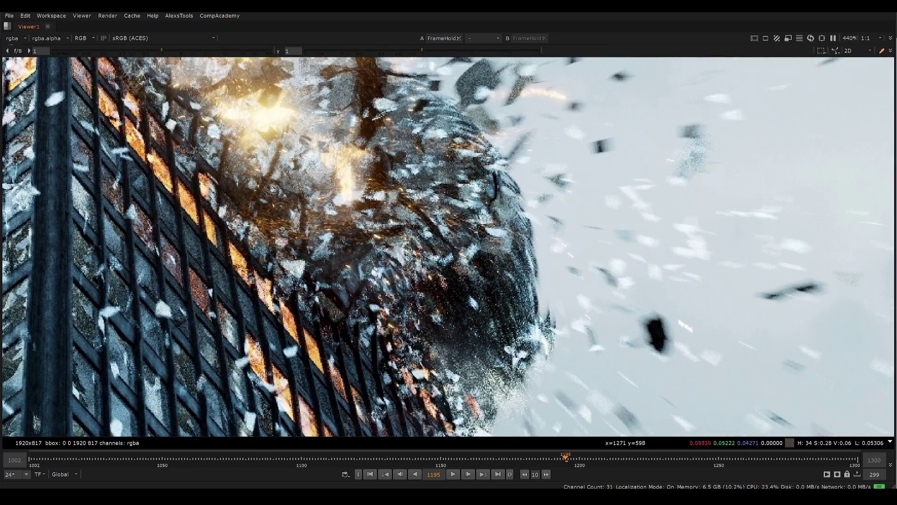
drag(505, 151, 272, 327)
middle_drag(418, 208, 497, 211)
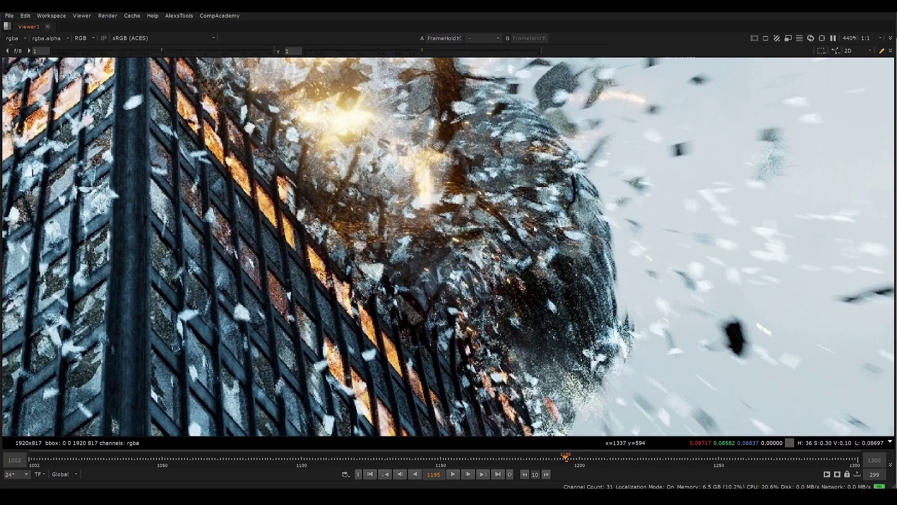
- Review the ember-filled version at full-frame scale and return to the node graph
scroll(374, 207, down, 4)
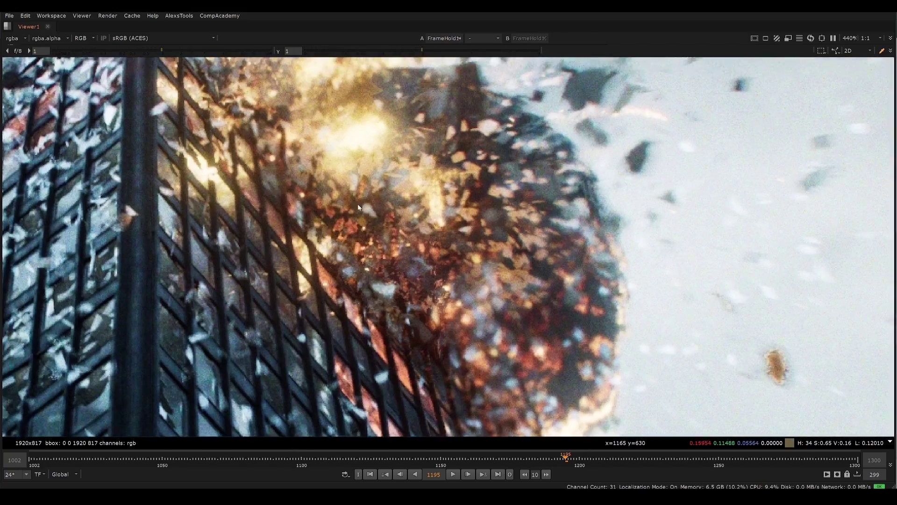
key(f)
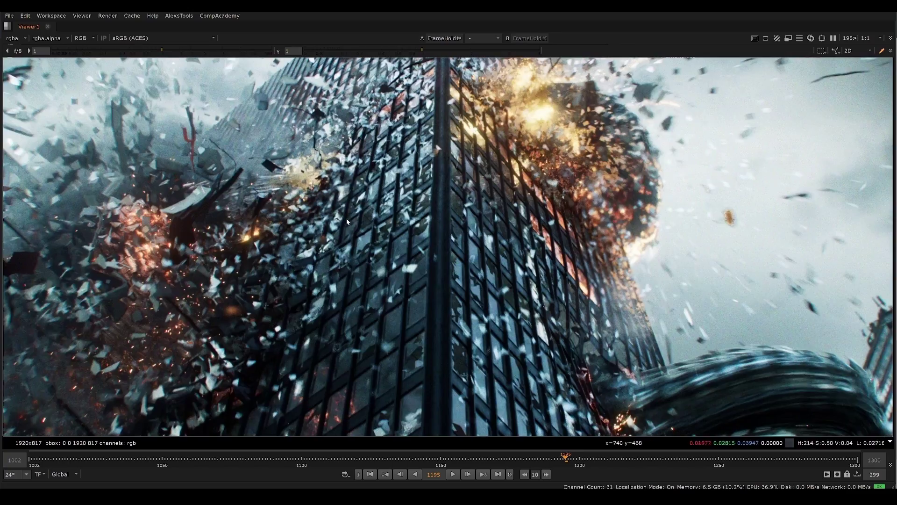
key(space)
key(space)
key(space)
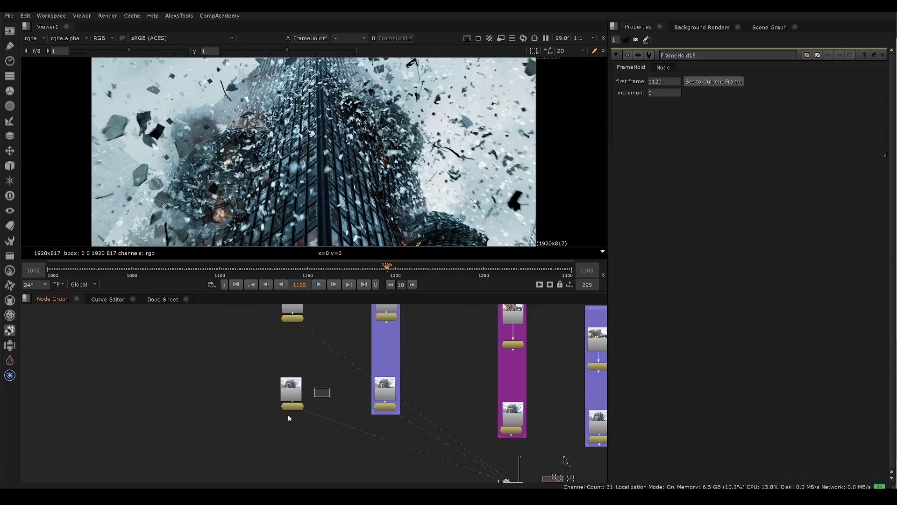
- Compare the two held frames of the heavily shattered tower, in both the small and the enlarged viewer
key(2)
key(1)
key(2)
key(1)
key(2)
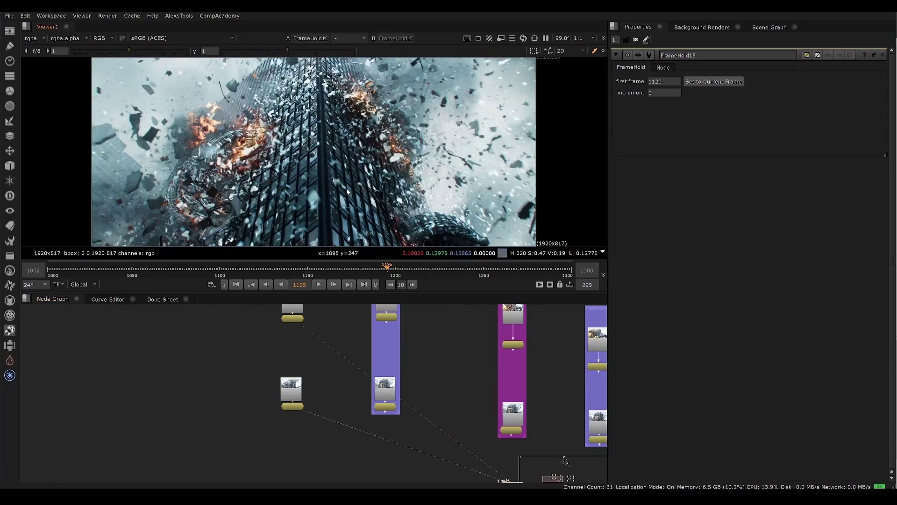
key(space)
key(1)
key(2)
key(1)
key(2)
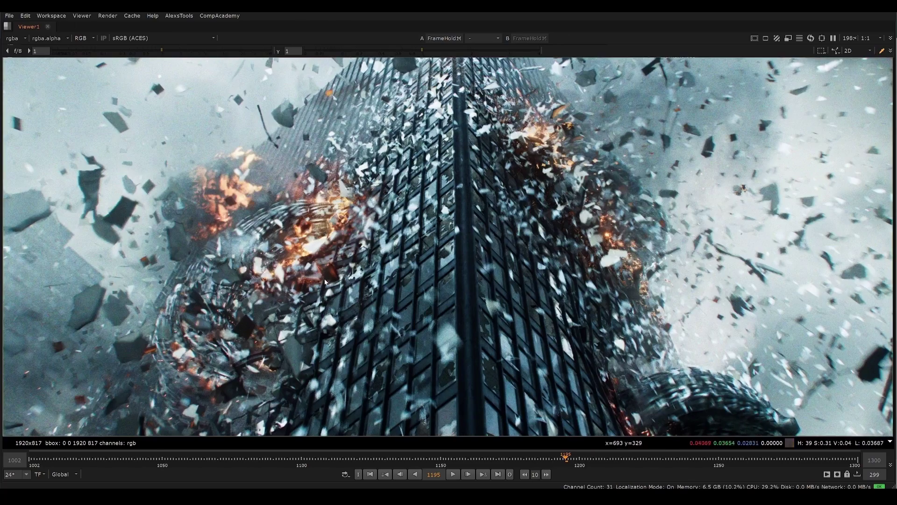
- Find the magenta backdrop in the node graph and view its held frame of the lit tower and tentacle enlarged
key(space)
middle_drag(313, 364, 217, 341)
drag(341, 325, 265, 376)
key(1)
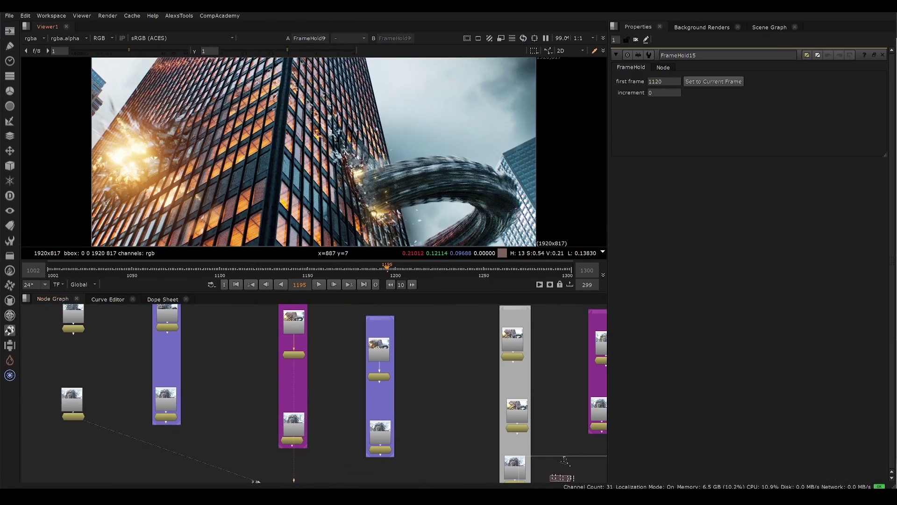
scroll(294, 444, up, 5)
key(space)
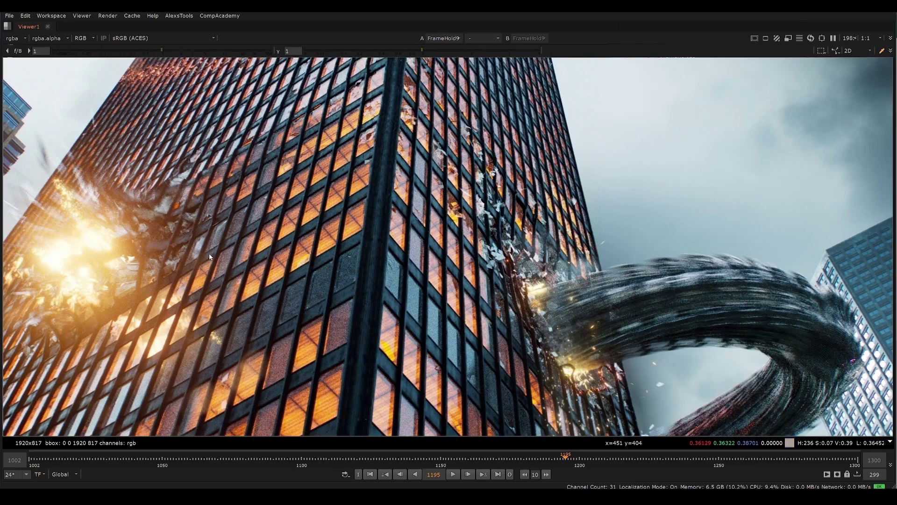
- Examine the left-hand explosion and its light on the surrounding windows, close up and at wider scale
middle_drag(209, 254, 367, 171)
scroll(367, 171, up, 2)
scroll(357, 187, down, 1)
key(f)
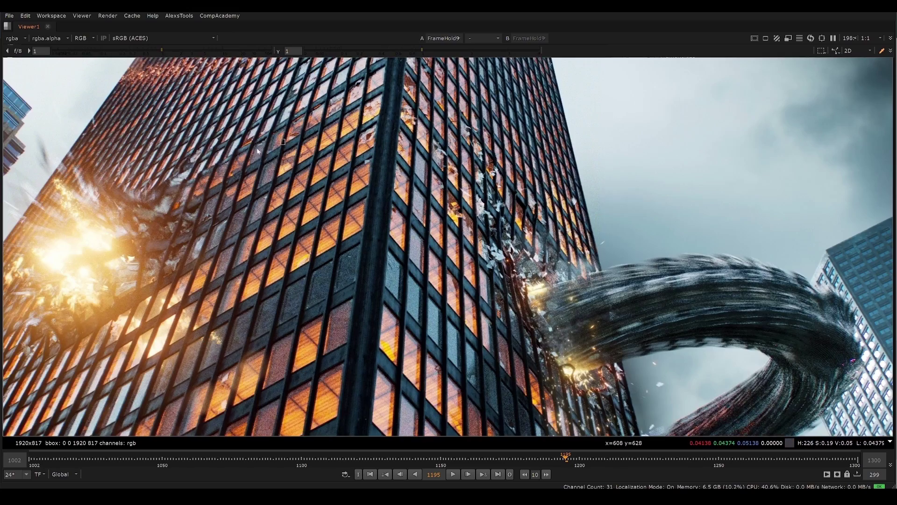
middle_drag(197, 203, 390, 139)
drag(389, 139, 185, 300)
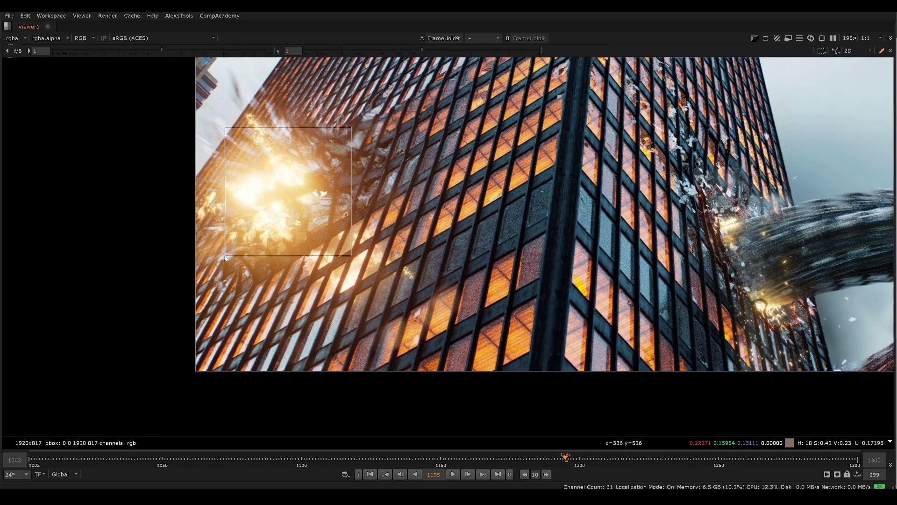
scroll(255, 264, up, 3)
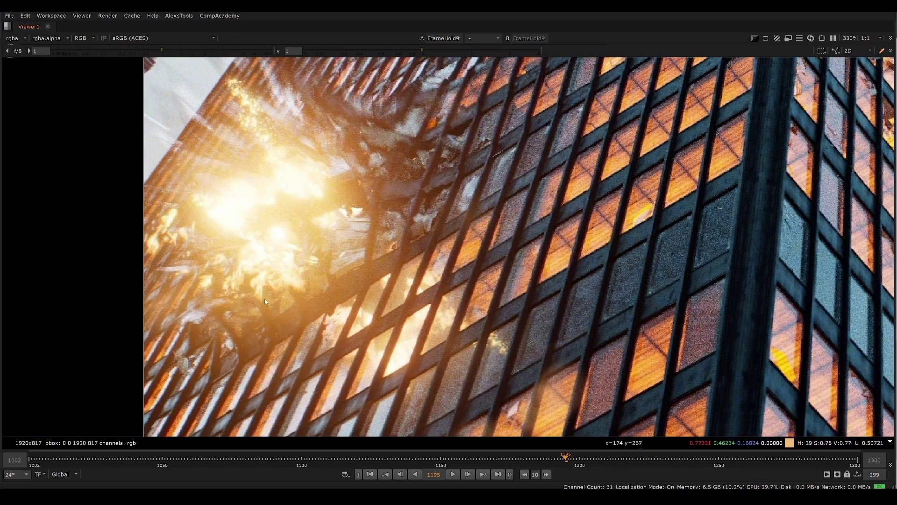
scroll(295, 239, down, 3)
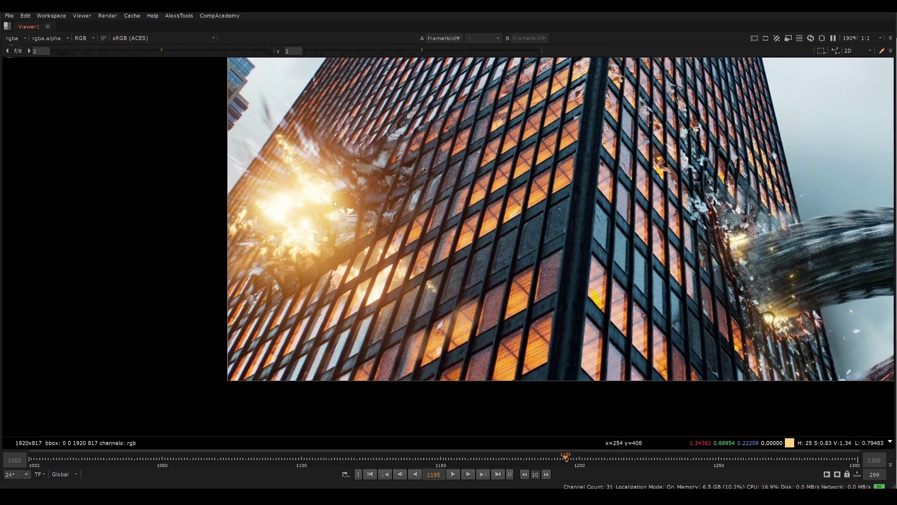
middle_drag(296, 213, 307, 227)
drag(265, 160, 387, 323)
middle_drag(336, 231, 317, 245)
- Show the red-tinted version of the lit tower shot on the enlarged viewer, framing the left-hand explosion
key(space)
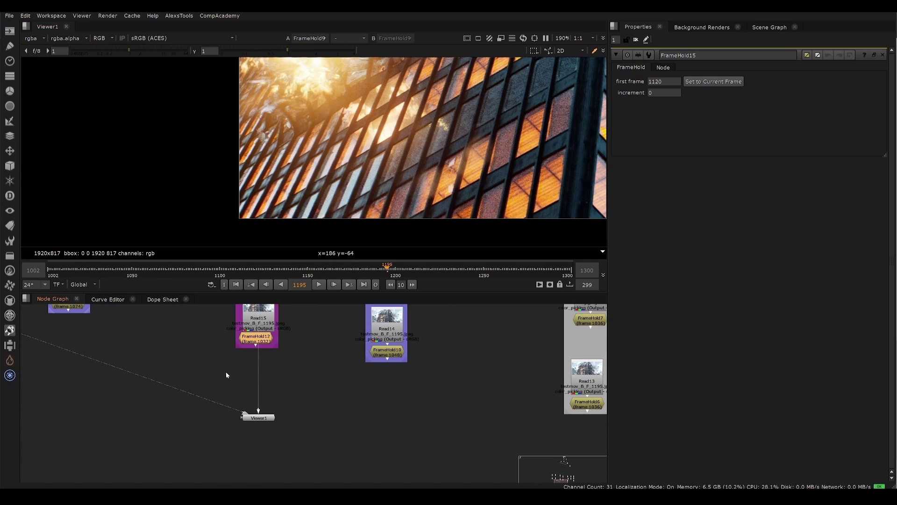
key(1)
middle_drag(320, 175, 290, 271)
key(space)
key(f)
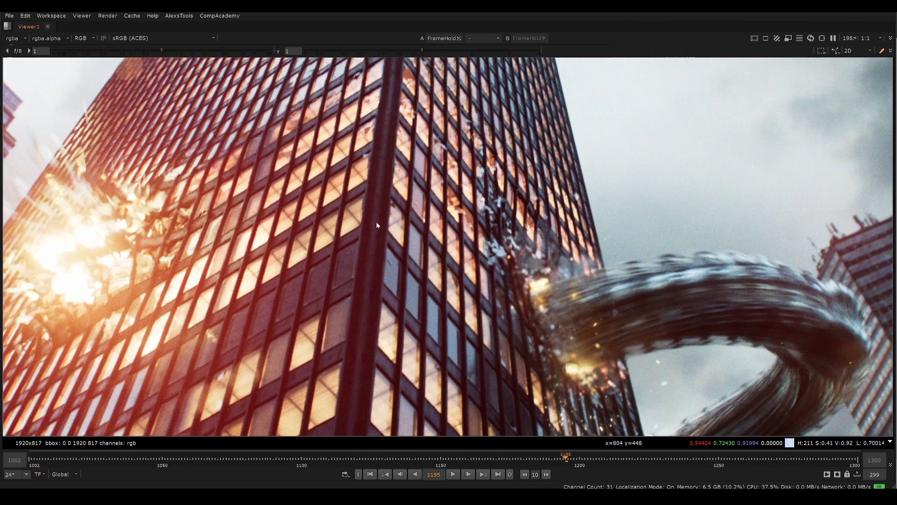
middle_drag(223, 276, 324, 249)
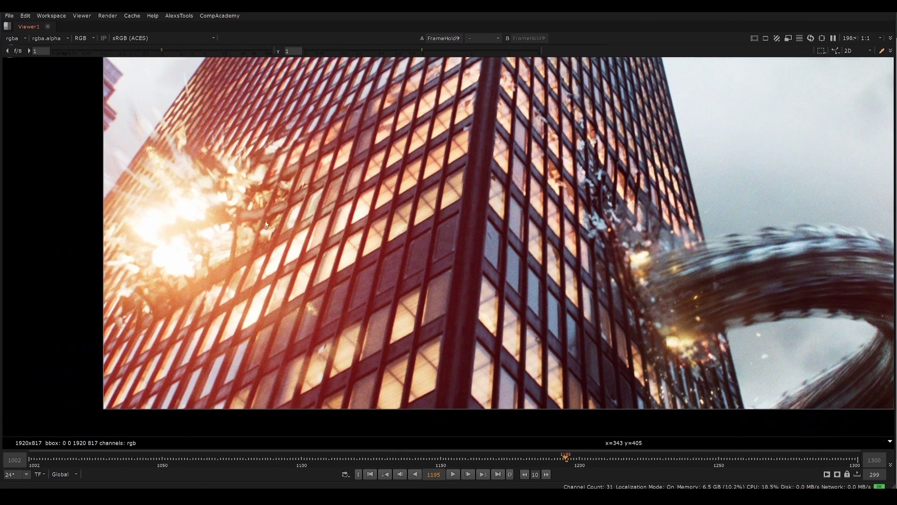
- Alternate between the blue-toned and red-tinted tower frames to compare the left-hand explosion's glow
key(2)
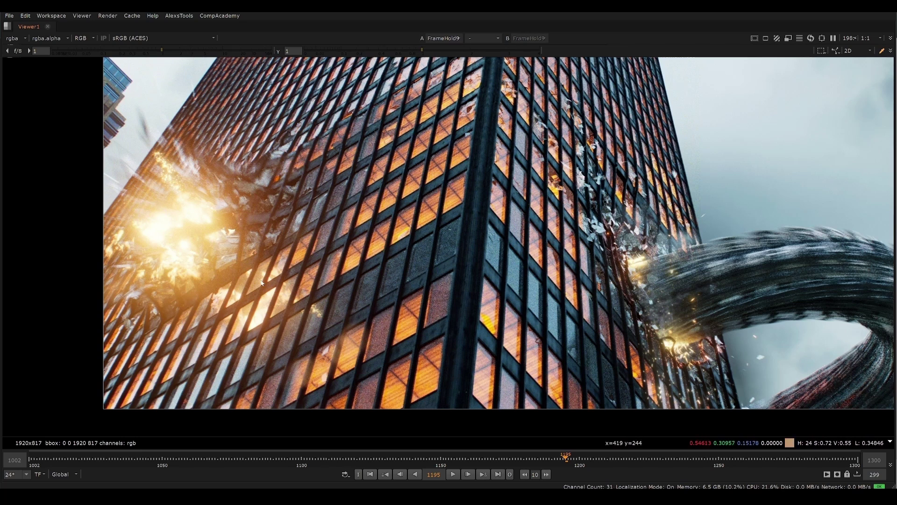
key(1)
key(2)
key(1)
key(2)
key(1)
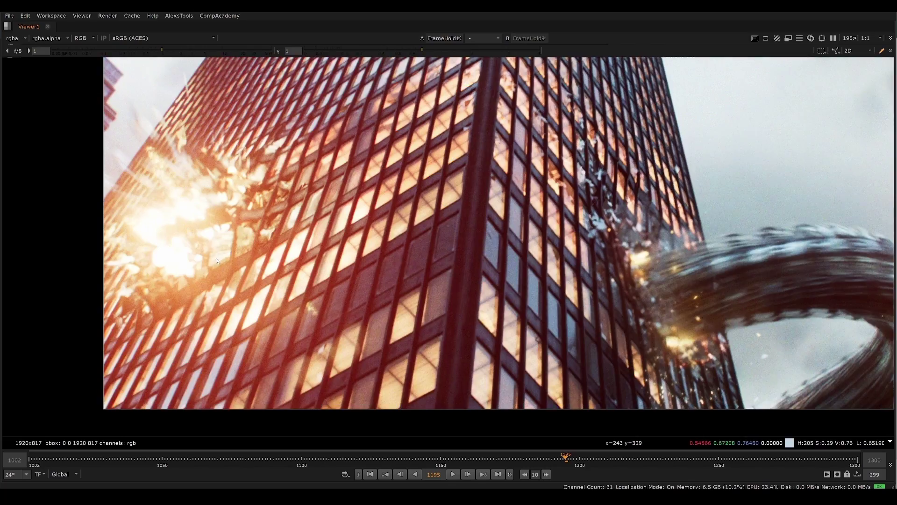
- Compare the explosion light spilling onto the facade windows in both versions at closer range
scroll(234, 223, up, 2)
middle_drag(233, 223, 314, 227)
key(2)
key(1)
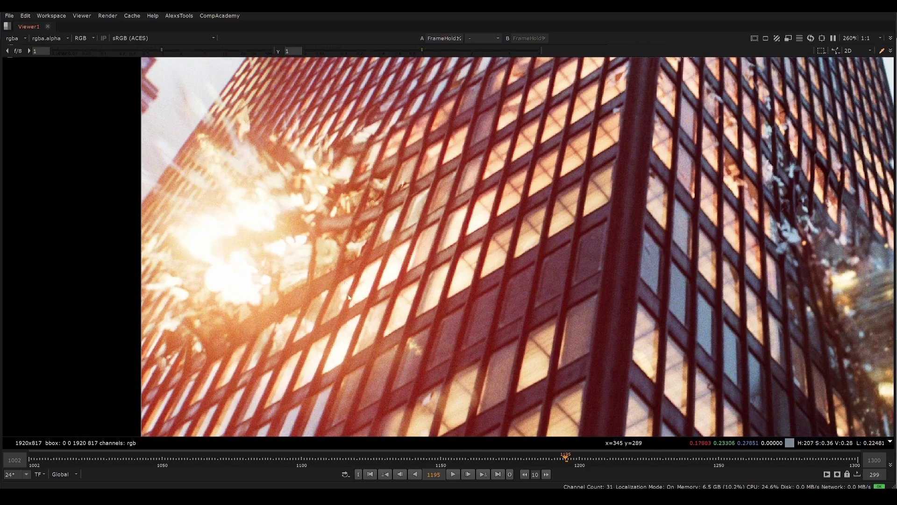
key(2)
middle_drag(345, 292, 364, 262)
key(1)
key(f)
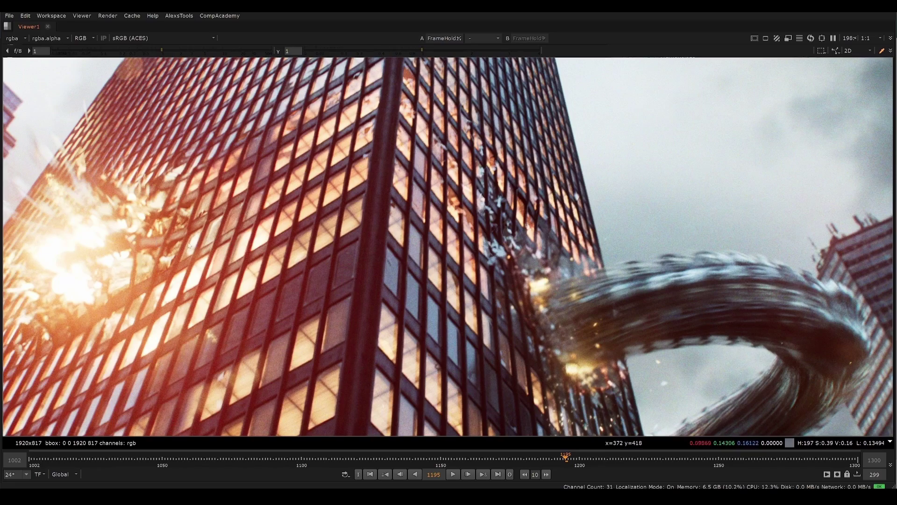
- Compare the two graded tower frames at full-frame scale, covering the facade, explosion and tentacle
key(2)
key(1)
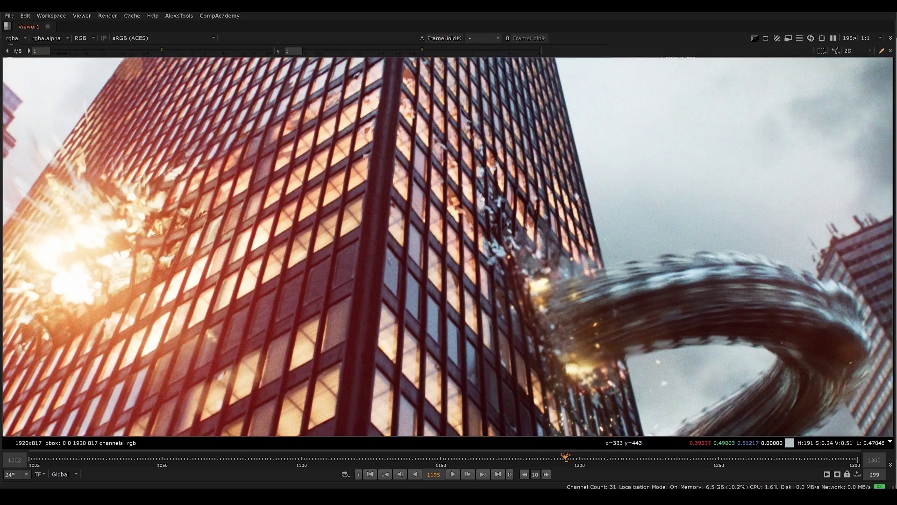
middle_drag(249, 259, 341, 248)
key(2)
key(1)
key(f)
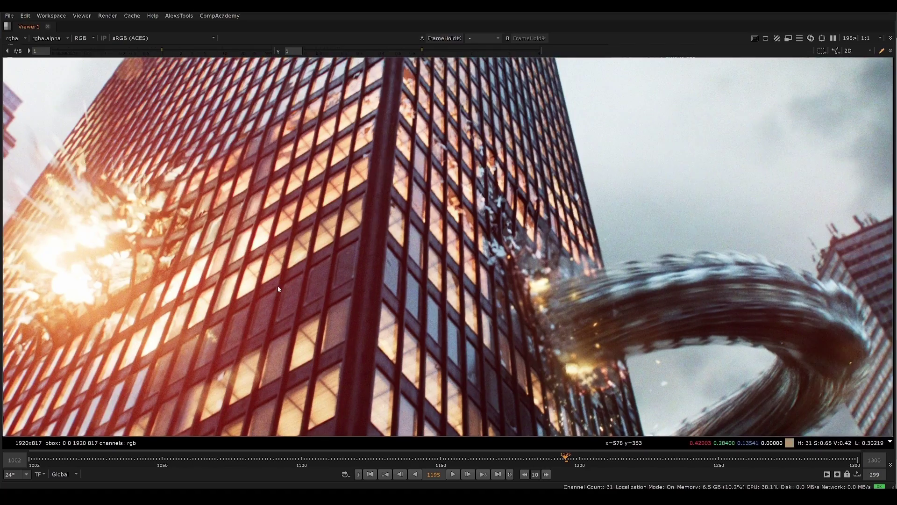
key(2)
key(1)
key(2)
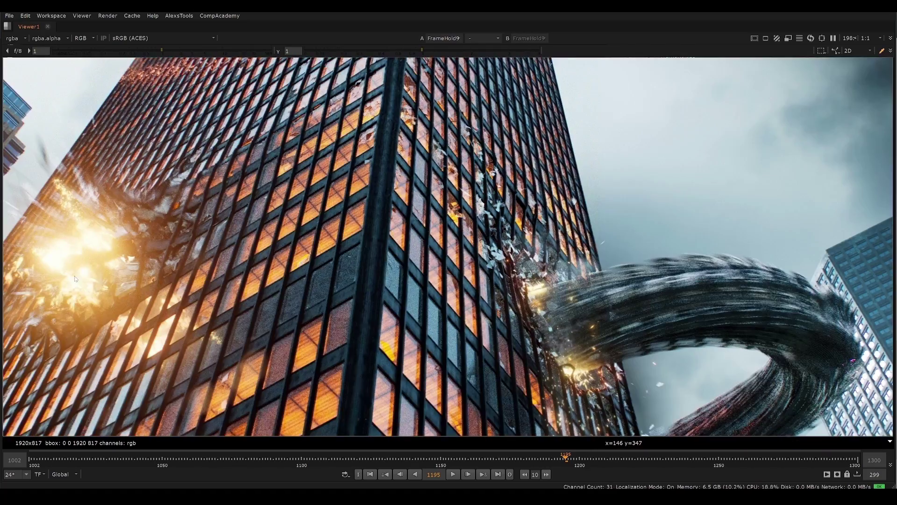
- Check the red glow and flying debris around the left-hand explosion against the blue-toned version once more
key(1)
middle_drag(200, 271, 271, 260)
key(2)
key(1)
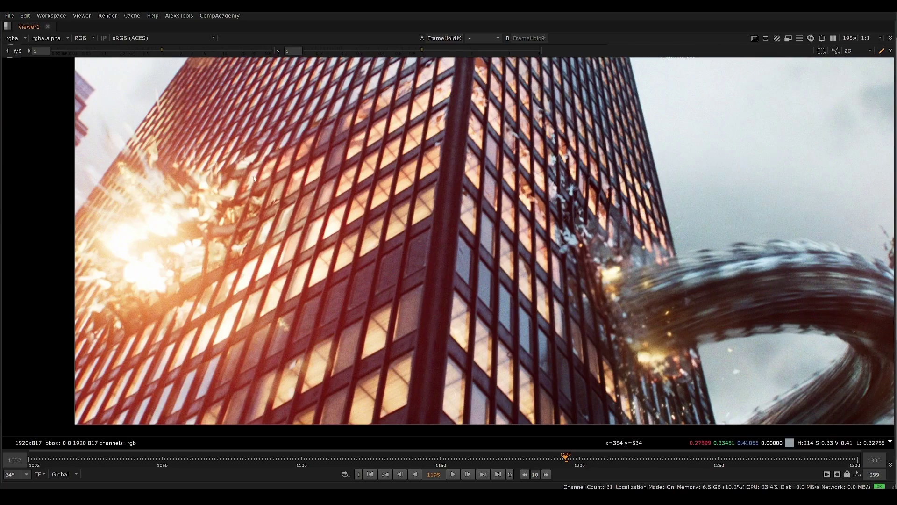
key(2)
key(1)
- Return to the node graph and view FrameHold11 in the blue backdrop beside the magenta column
key(space)
key(space)
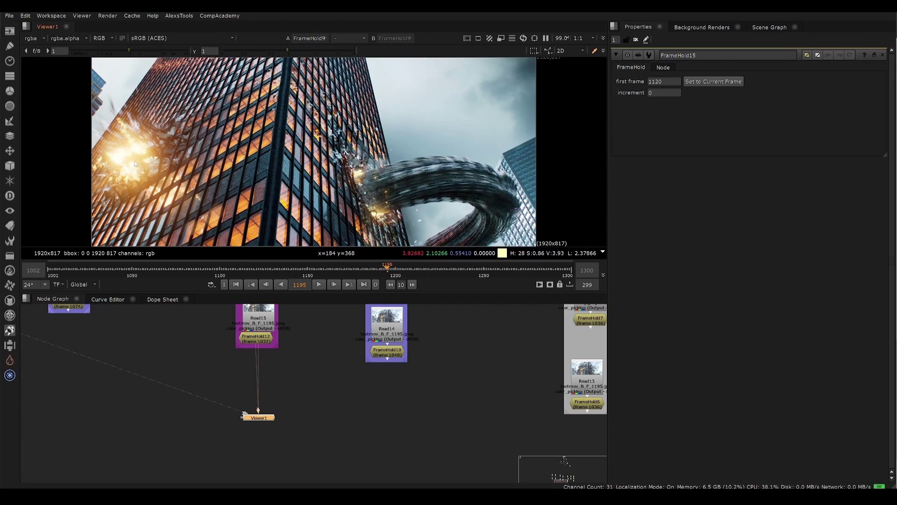
key(1)
middle_drag(323, 344, 261, 479)
scroll(316, 374, down, 1)
click(329, 378)
key(2)
middle_drag(290, 420, 281, 357)
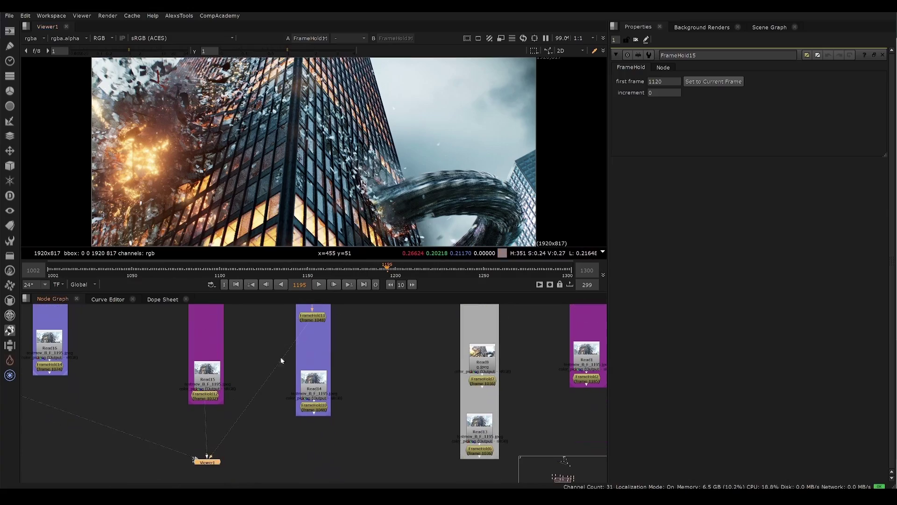
- Load the held frame beneath Read14 alongside FrameHold11 and compare the two with the viewer maximised
drag(369, 393, 276, 448)
key(2)
key(1)
key(space)
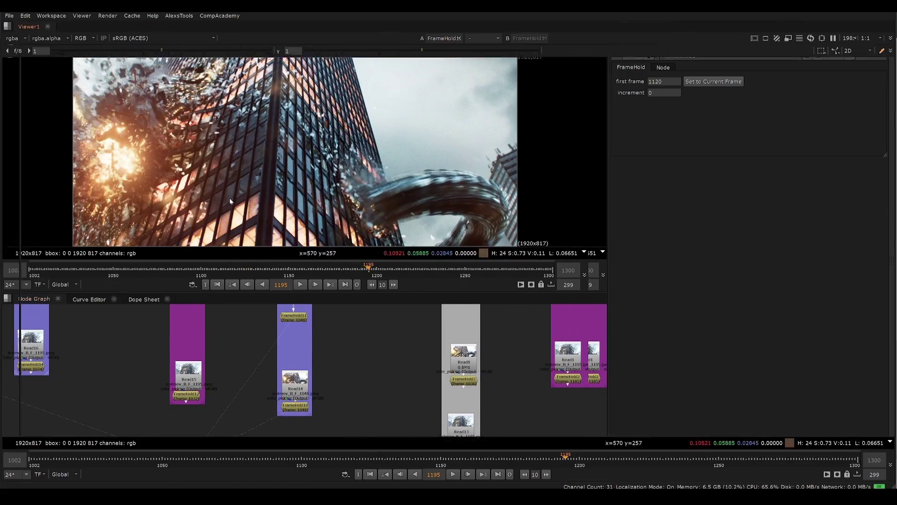
scroll(203, 280, up, 5)
scroll(274, 257, down, 5)
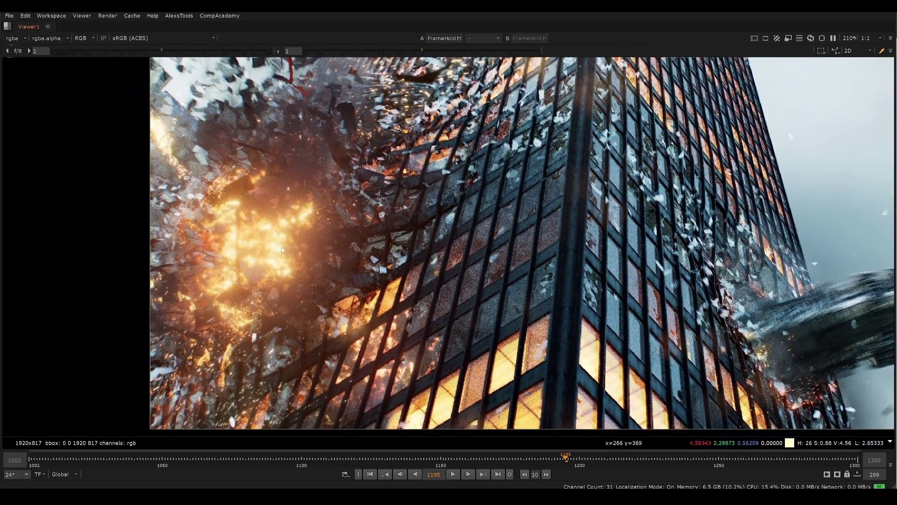
- Compare the explosion core and surrounding debris in both versions at close range
scroll(236, 299, up, 6)
key(2)
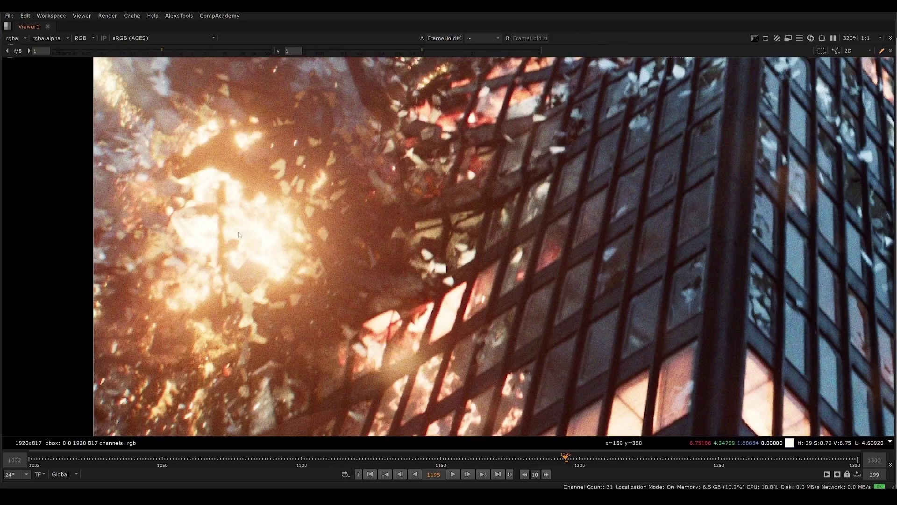
key(1)
key(2)
key(1)
key(2)
key(1)
key(2)
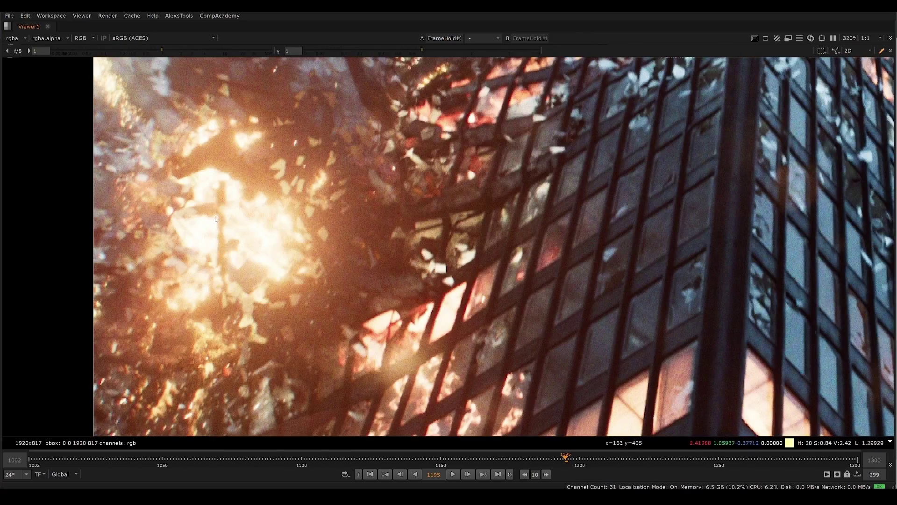
key(1)
- Compare the facade, explosion glow and tentacle impact across the two versions in a wider framing
scroll(216, 219, down, 5)
scroll(204, 276, up, 4)
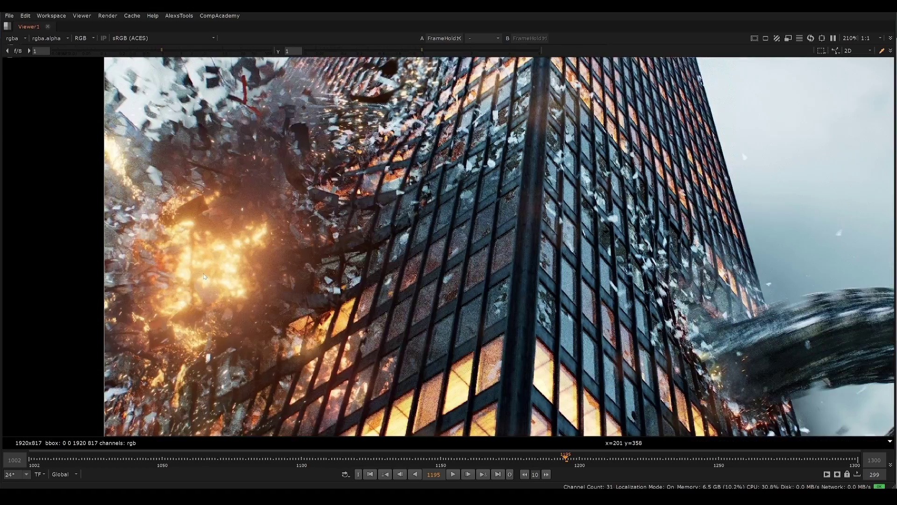
key(2)
key(1)
scroll(180, 372, down, 4)
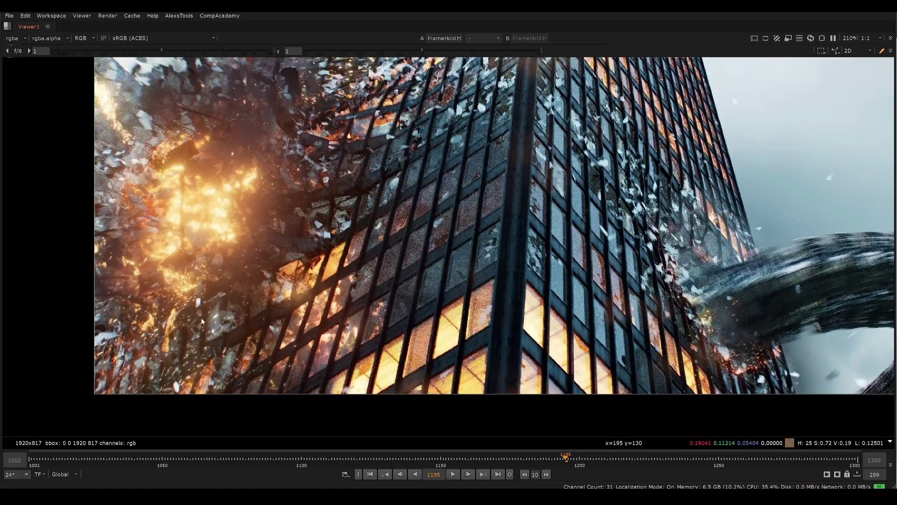
key(space)
key(space)
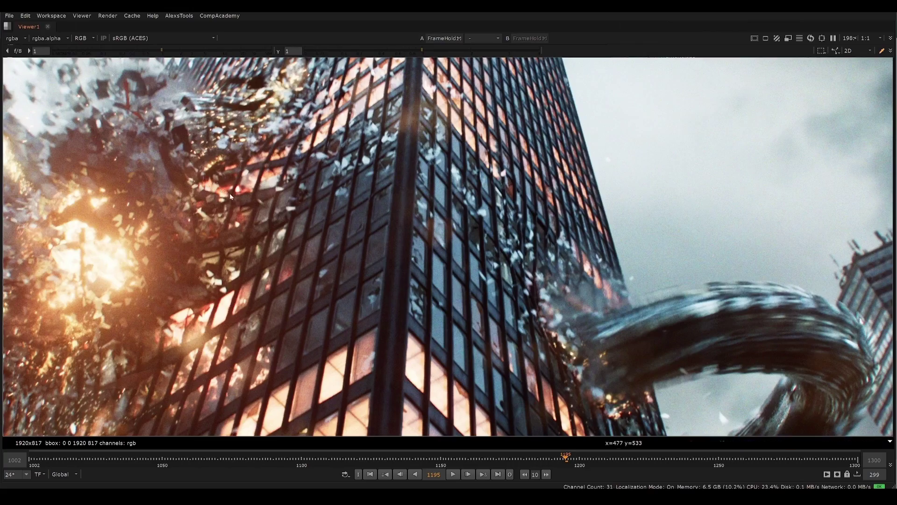
key(1)
key(2)
- Return to the node graph and view the held frame beneath Read7 in the grey backdrop
key(space)
middle_drag(277, 358, 194, 413)
click(336, 386)
key(1)
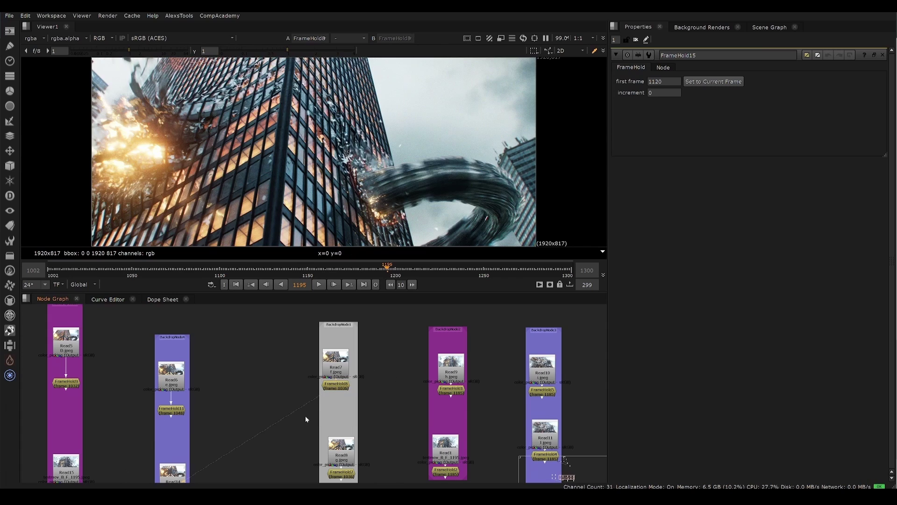
middle_drag(305, 416, 213, 348)
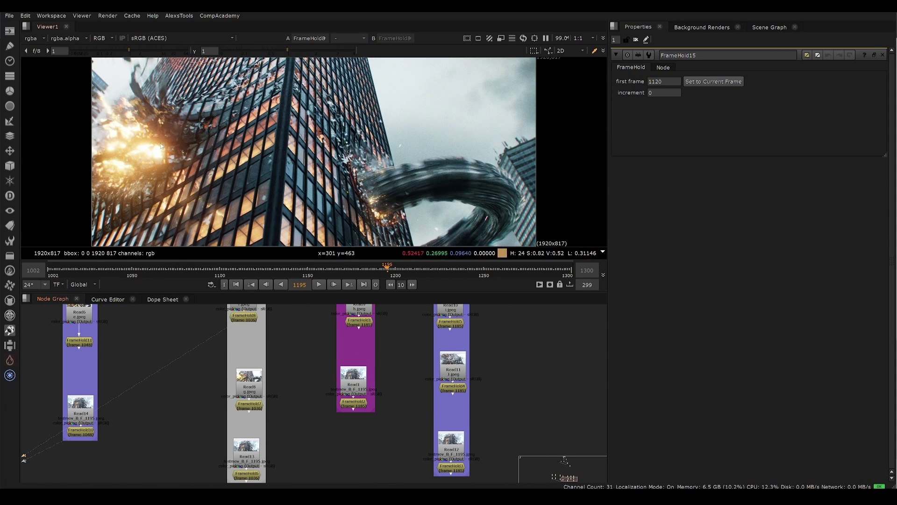
- Review the held frames beneath Read14 and Read15 in the blue and magenta backdrops in turn
middle_drag(187, 361, 290, 384)
click(161, 461)
key(1)
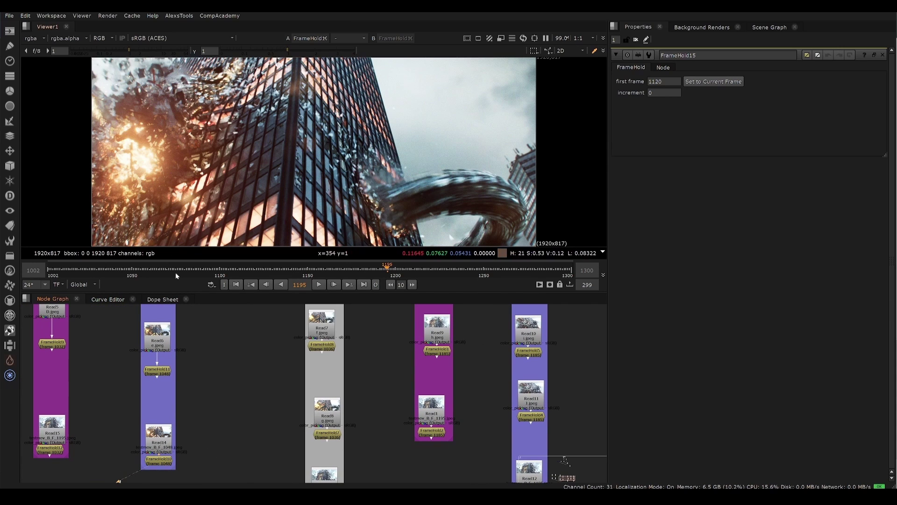
middle_drag(191, 401, 302, 394)
drag(205, 432, 85, 467)
key(1)
drag(139, 355, 184, 311)
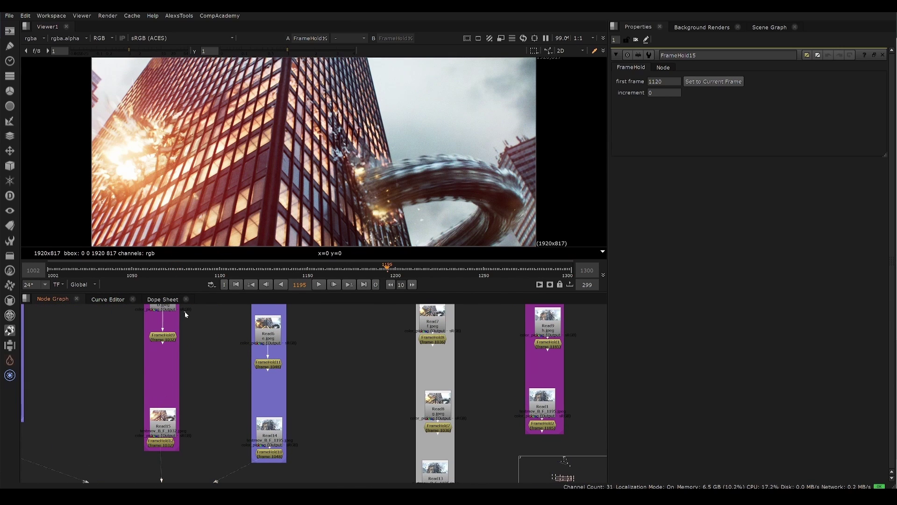
key(1)
drag(313, 428, 260, 461)
key(1)
- Load the held frames beneath Read7 and Read13 as the first and second viewer inputs
middle_drag(464, 341, 350, 368)
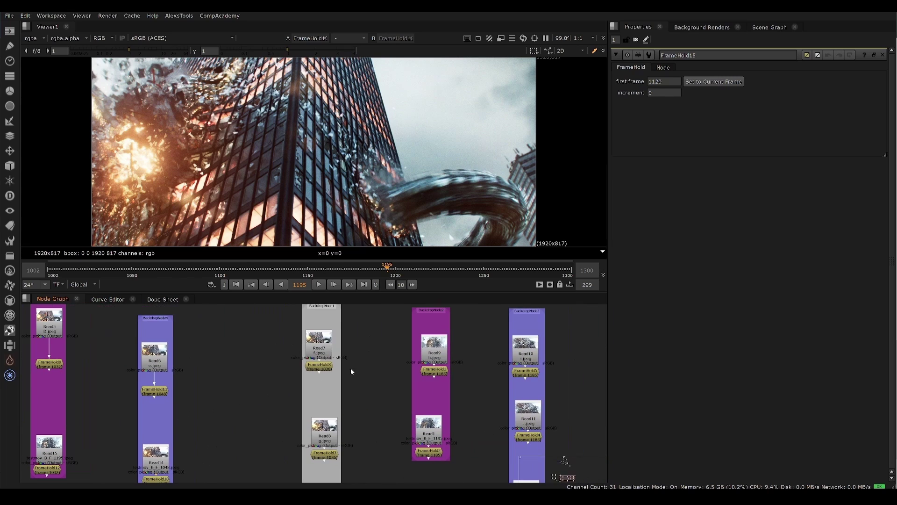
drag(357, 350, 290, 373)
key(1)
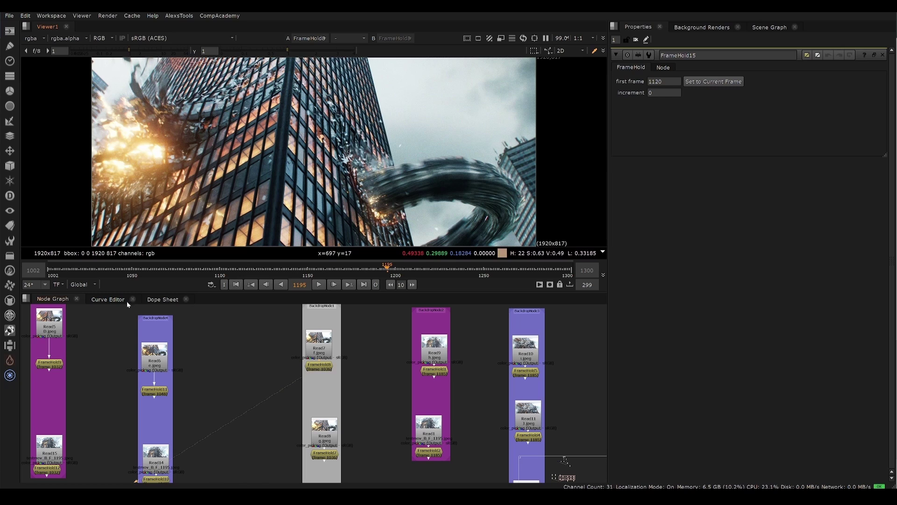
middle_drag(373, 442, 366, 395)
click(318, 407)
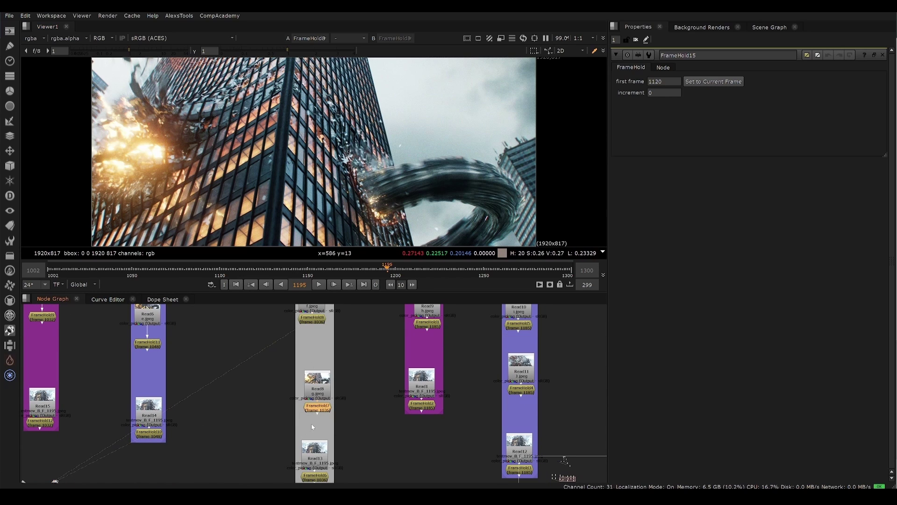
key(2)
middle_drag(356, 456, 365, 398)
click(324, 418)
key(2)
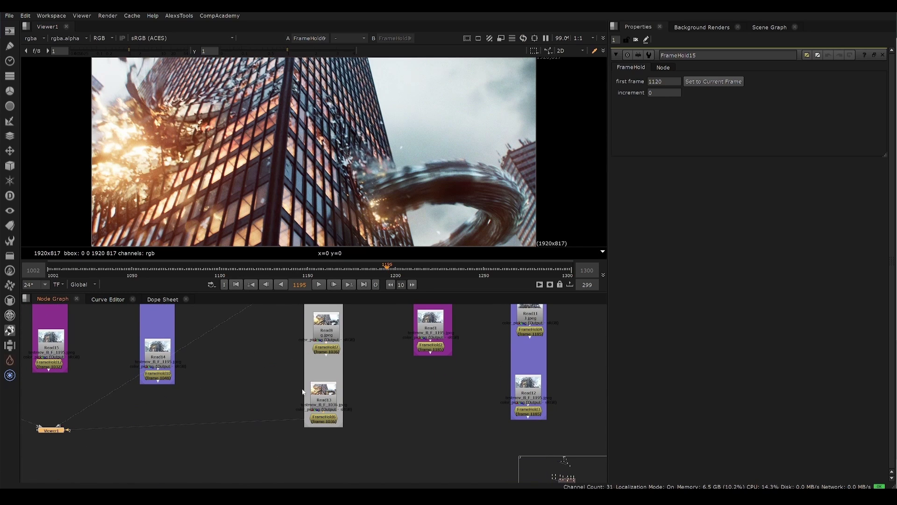
- Examine the explosion debris and the glow over the facade windows in the Read13 frame
middle_drag(136, 191, 134, 192)
scroll(135, 194, up, 3)
scroll(177, 156, up, 3)
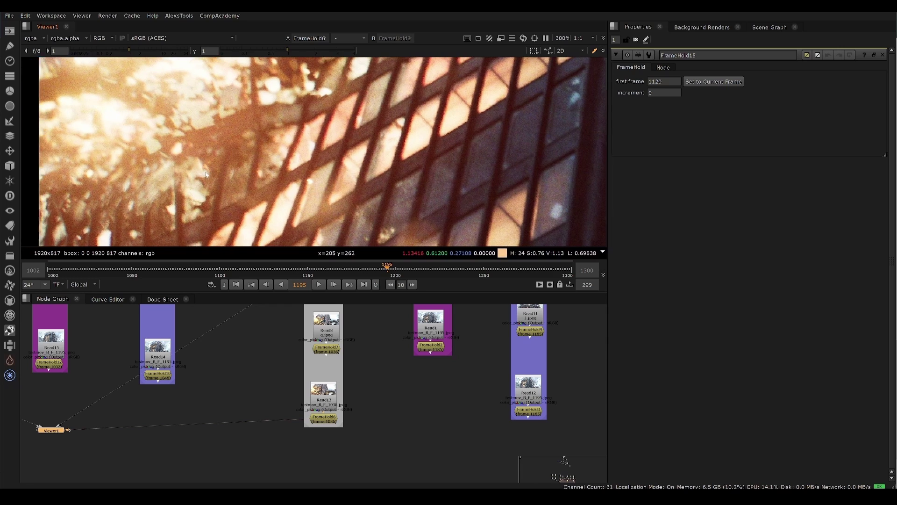
scroll(177, 157, down, 9)
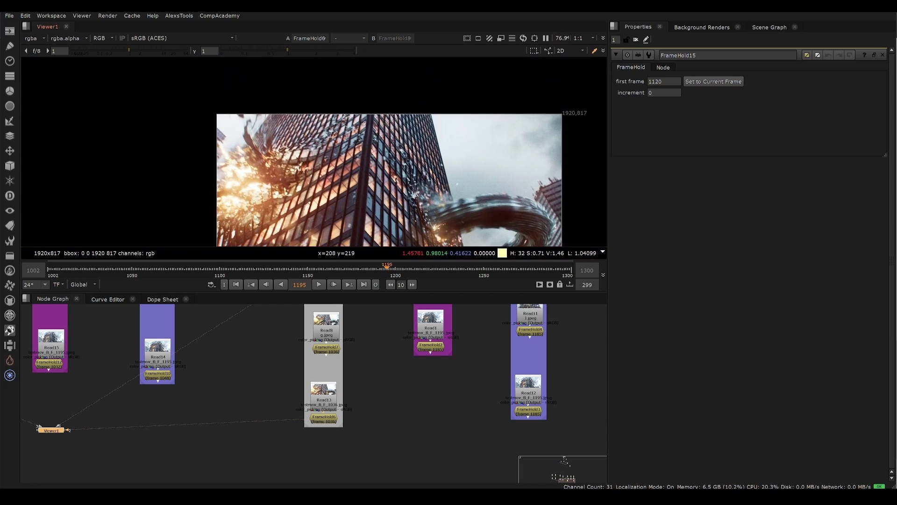
scroll(274, 147, up, 7)
middle_drag(274, 147, 275, 133)
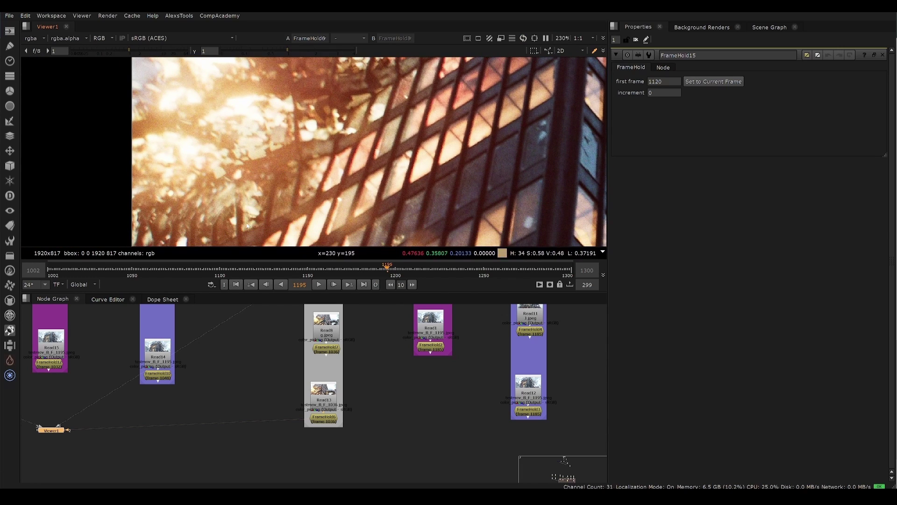
scroll(257, 155, down, 2)
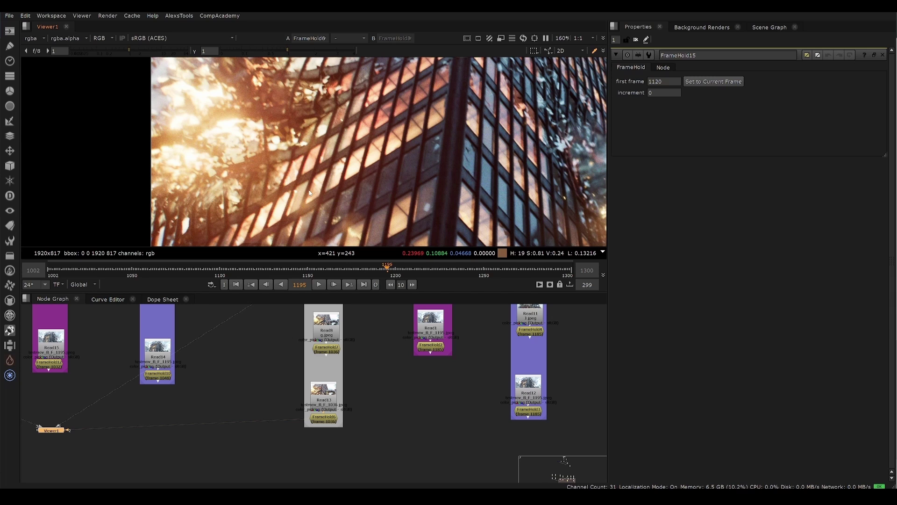
- Load the held frames beneath Read7 and Read8 as viewer inputs and fit the image to the viewer
middle_drag(321, 375, 292, 445)
drag(352, 315, 254, 369)
key(1)
key(f)
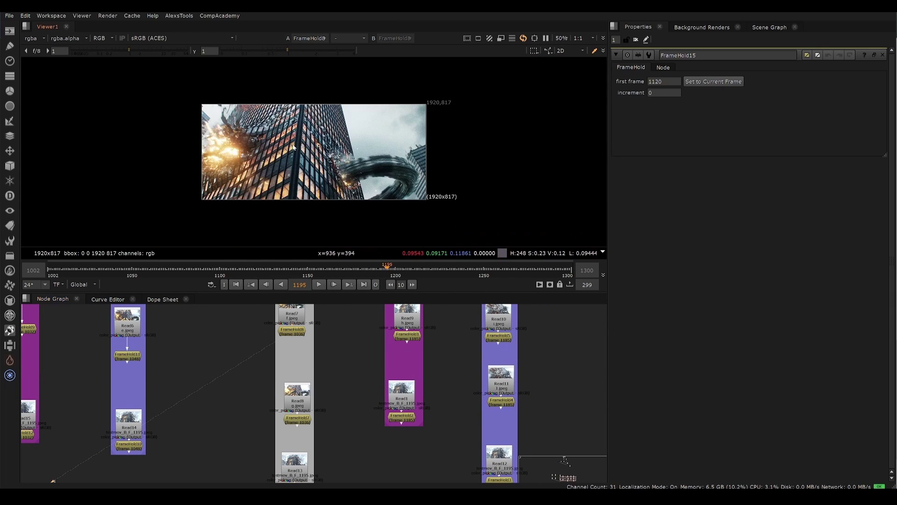
middle_drag(325, 425, 293, 363)
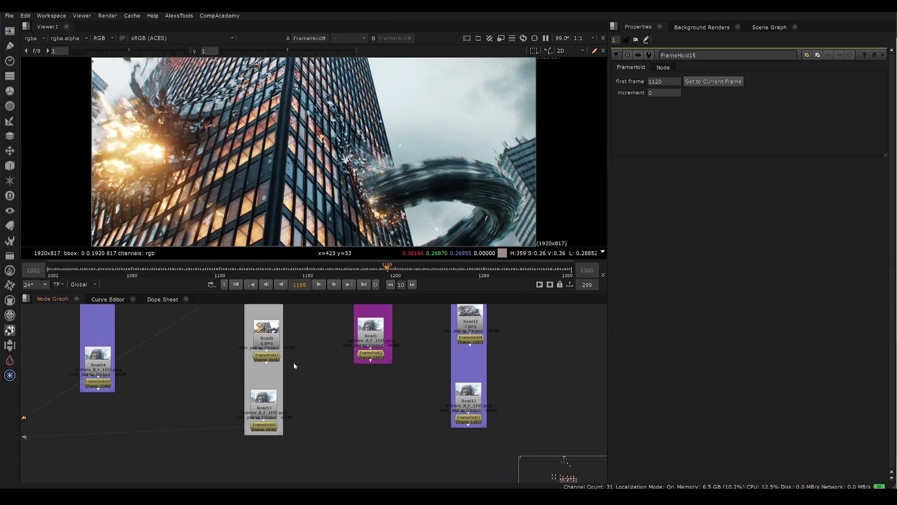
drag(318, 341, 262, 379)
key(2)
- Compare the Read7 and Read8 frames at full-frame scale, checking the explosion light on the facade
key(1)
key(2)
key(1)
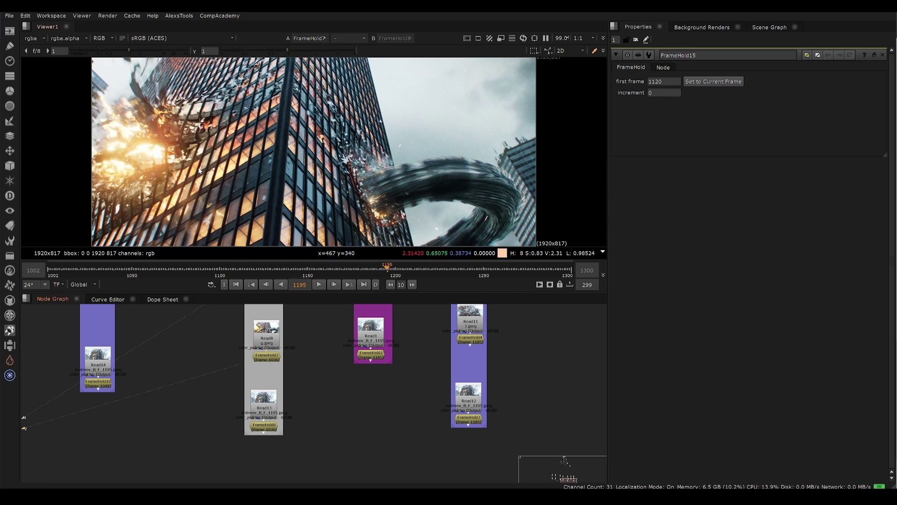
key(2)
key(1)
key(1)
key(2)
key(1)
key(2)
key(1)
key(1)
key(2)
- Compare the explosion edge and nearby debris in the Read7 and Read8 frames at closer range
scroll(188, 159, up, 4)
middle_drag(179, 171, 226, 168)
key(1)
scroll(227, 168, down, 1)
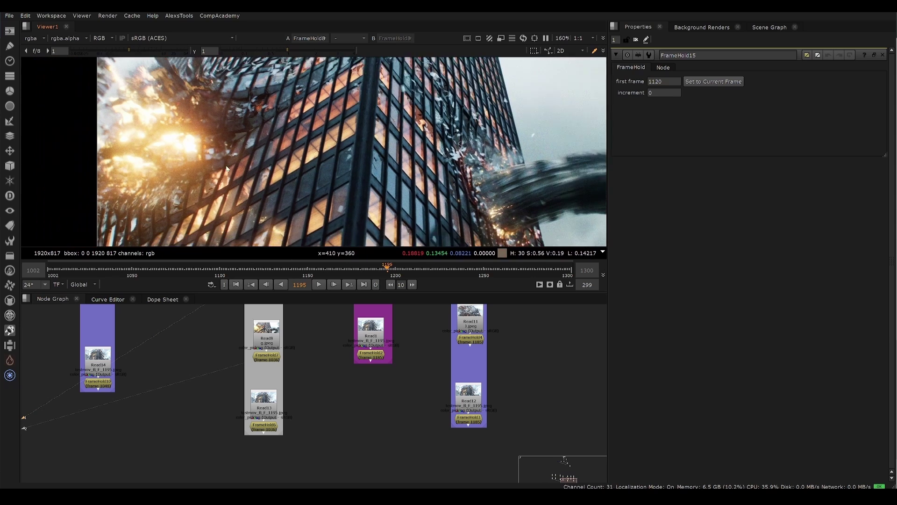
scroll(226, 168, down, 2)
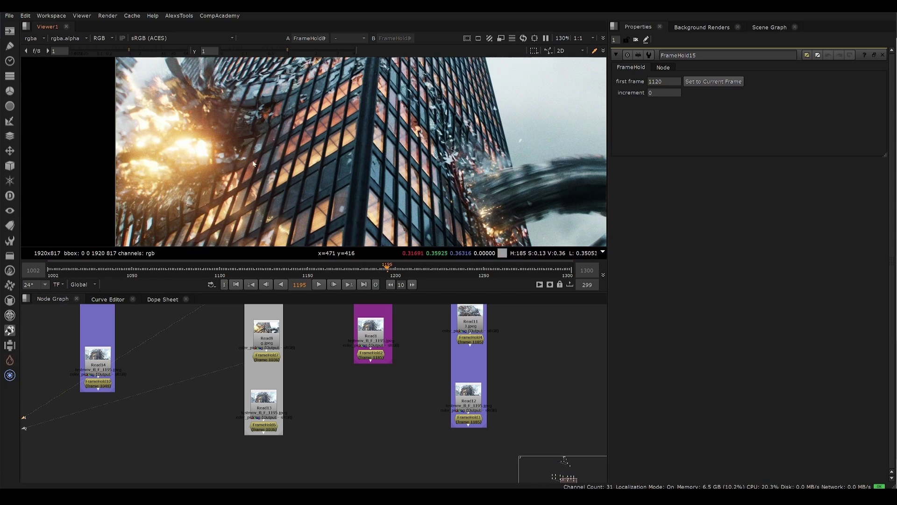
key(2)
- Load the held frame beneath Read13 as the second viewer input and compare it at full-frame scale
middle_drag(299, 430, 277, 377)
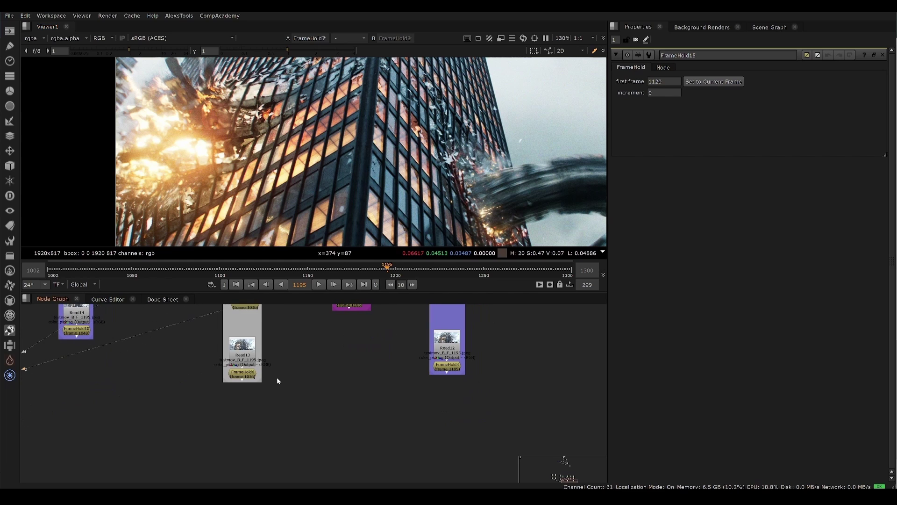
click(244, 375)
key(2)
click(236, 393)
key(1)
key(2)
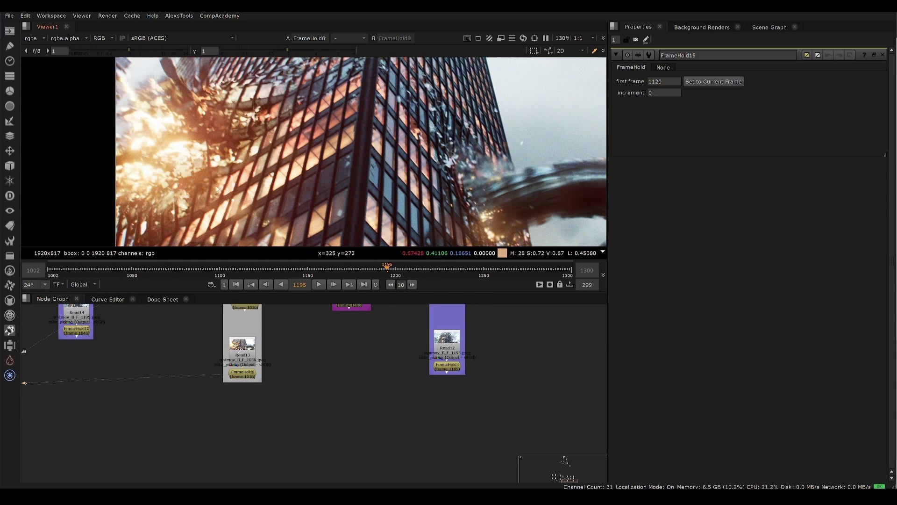
key(f)
- Compare the held frames beneath Read7 and Read13, including a close view of the explosion debris
middle_drag(281, 310, 295, 381)
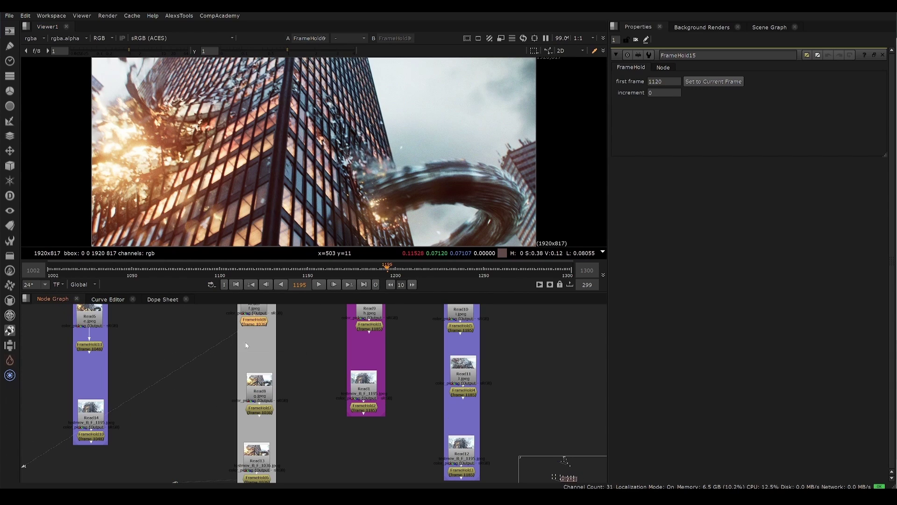
key(1)
key(2)
middle_drag(244, 411, 250, 321)
key(1)
key(2)
scroll(121, 189, up, 4)
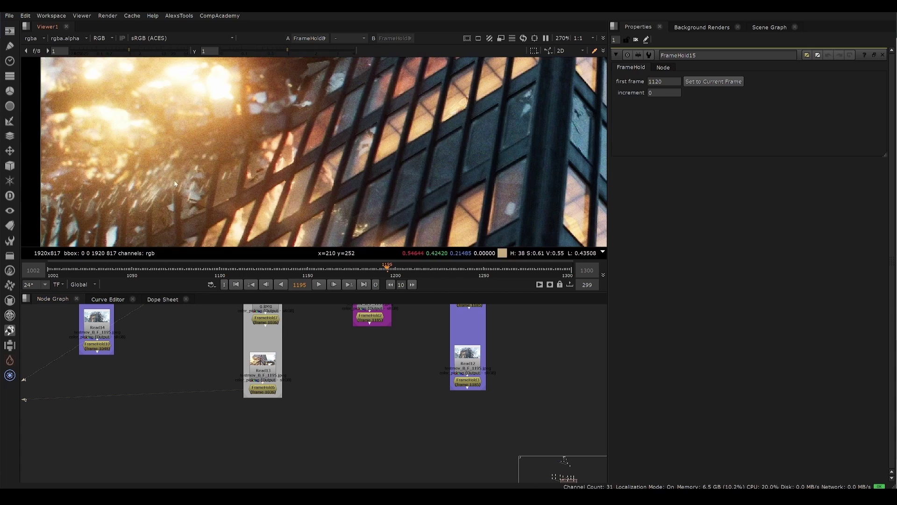
scroll(187, 173, down, 1)
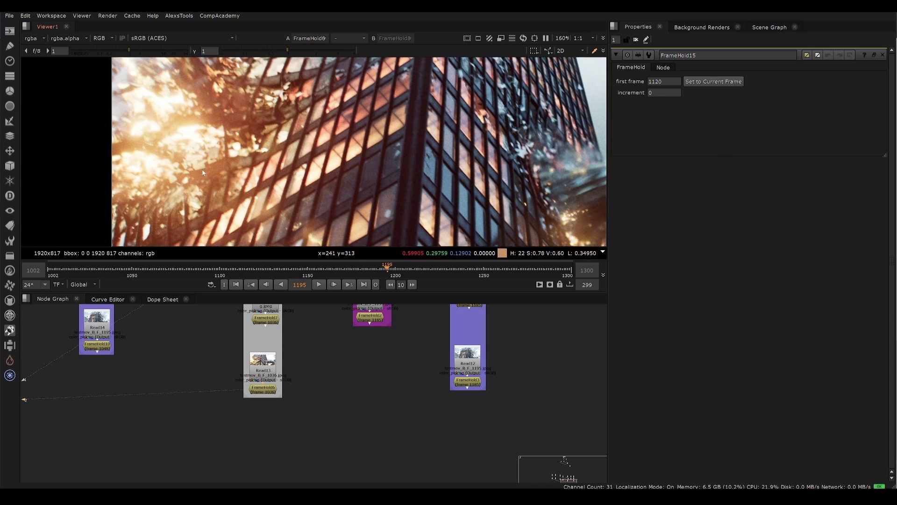
- Load the held frame beneath Read8 as the first viewer input and the Read13 one as the second
click(265, 320)
key(1)
click(222, 336)
middle_drag(222, 335, 197, 423)
middle_drag(198, 339, 177, 278)
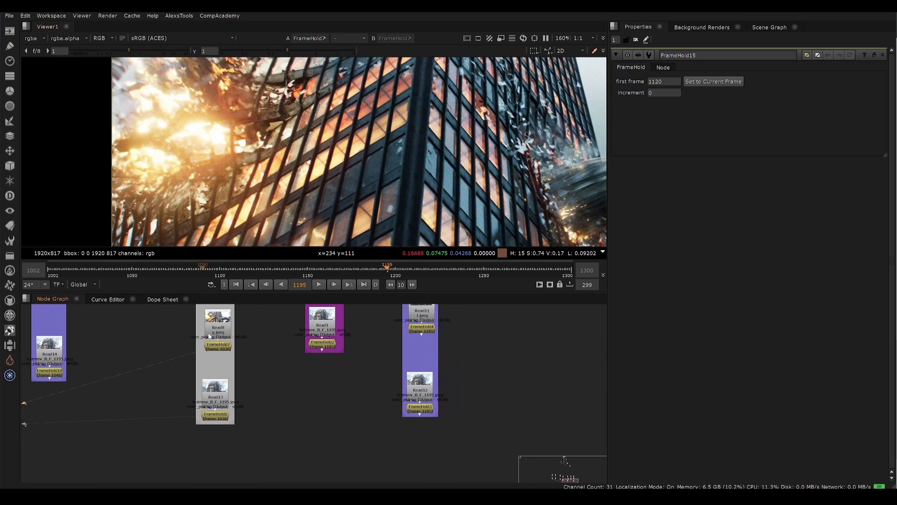
click(211, 415)
key(2)
- Examine the bright explosion core and scattered debris in the Read8 frame at several magnifications
click(162, 459)
scroll(197, 157, up, 2)
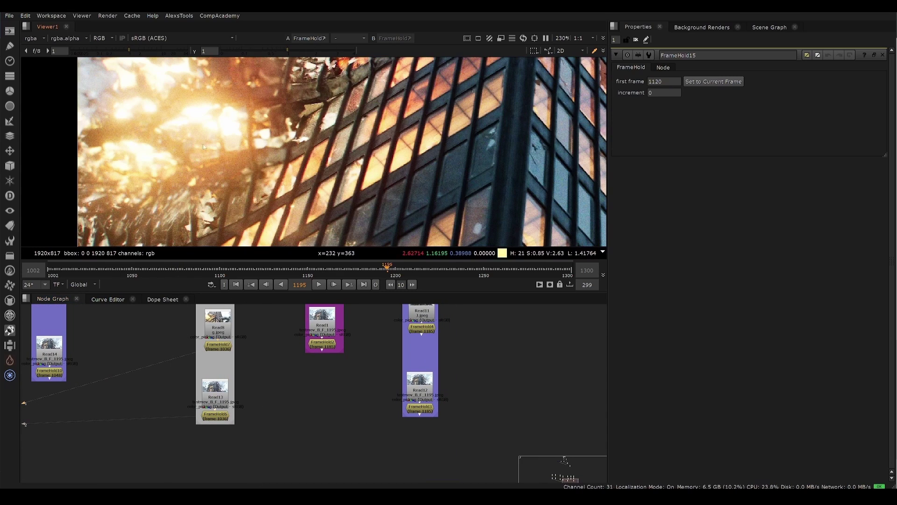
key(1)
scroll(195, 151, up, 3)
middle_drag(195, 152, 217, 144)
scroll(227, 140, down, 6)
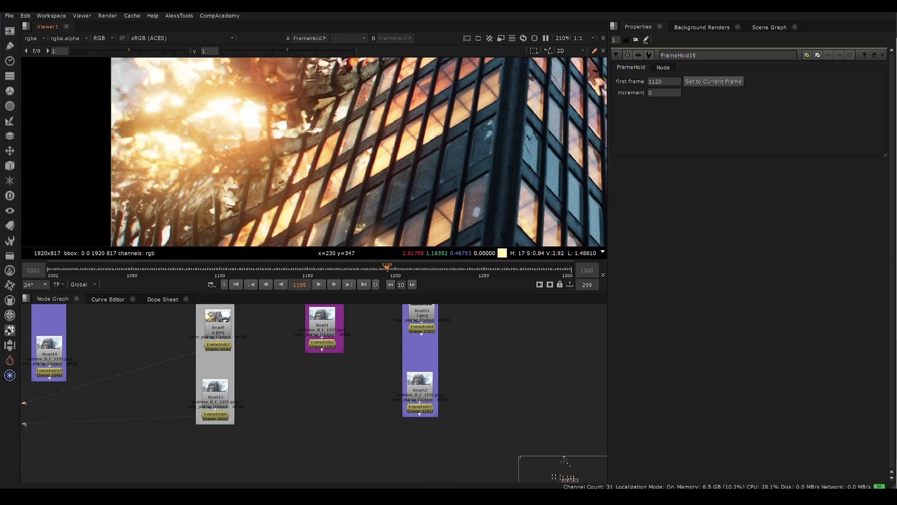
scroll(229, 138, up, 2)
scroll(241, 139, down, 1)
key(1)
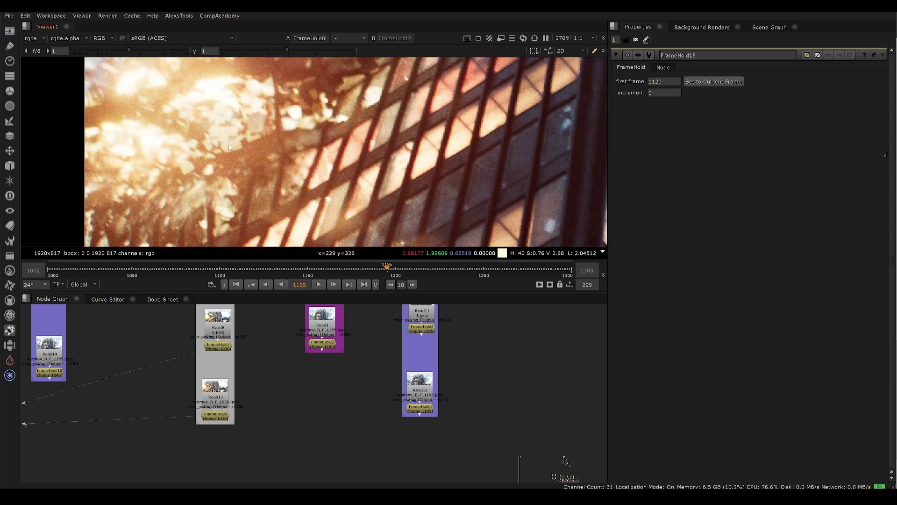
- Compare the explosion glow and debris between the Read8 and Read13 frames, ending at full-frame scale
key(1)
key(2)
key(1)
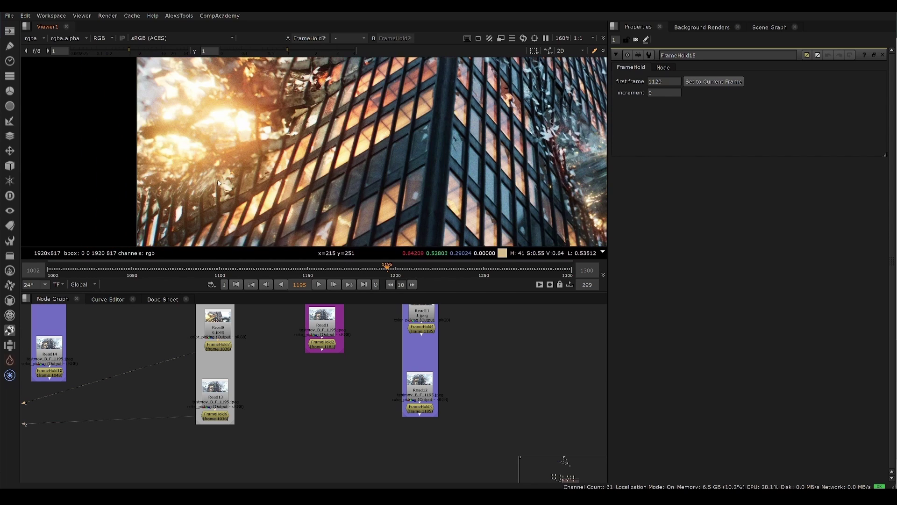
key(2)
middle_drag(232, 172, 192, 228)
key(1)
key(2)
key(f)
- View the held frame beneath Read9 in the magenta backdrop beside the grey column
key(h)
middle_drag(258, 400, 247, 491)
click(318, 401)
middle_drag(272, 451, 233, 379)
key(1)
click(242, 372)
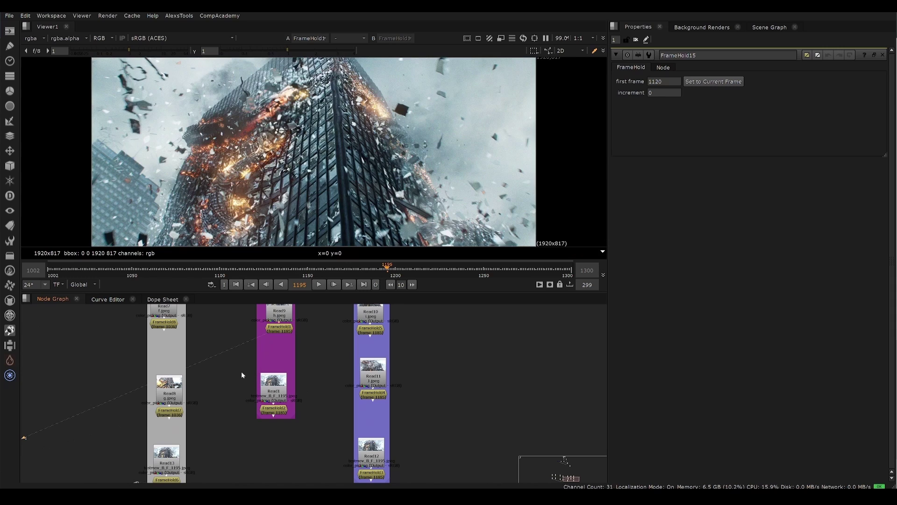
- Compare the tower shots held beneath Read9 and Read1 in the magenta backdrop, switching between the two viewer inputs
click(271, 410)
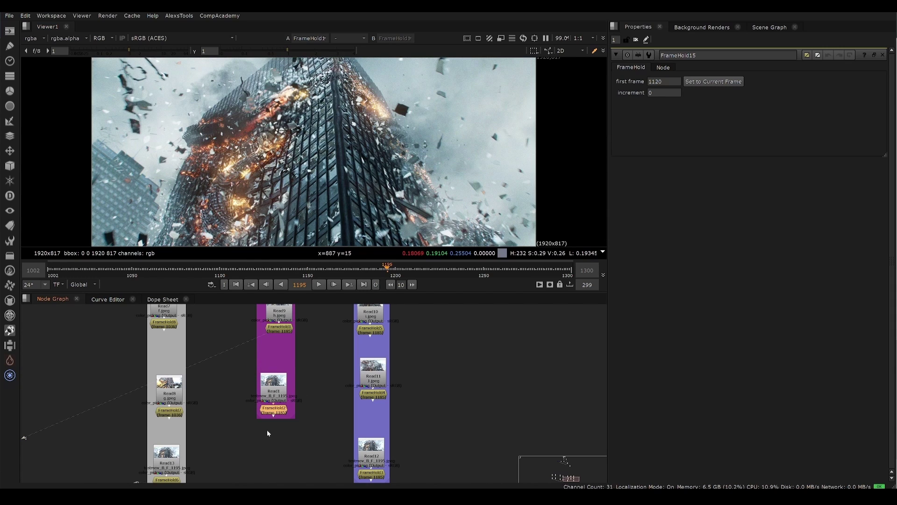
key(2)
key(1)
middle_drag(268, 372, 304, 373)
key(2)
key(2)
drag(334, 338, 283, 355)
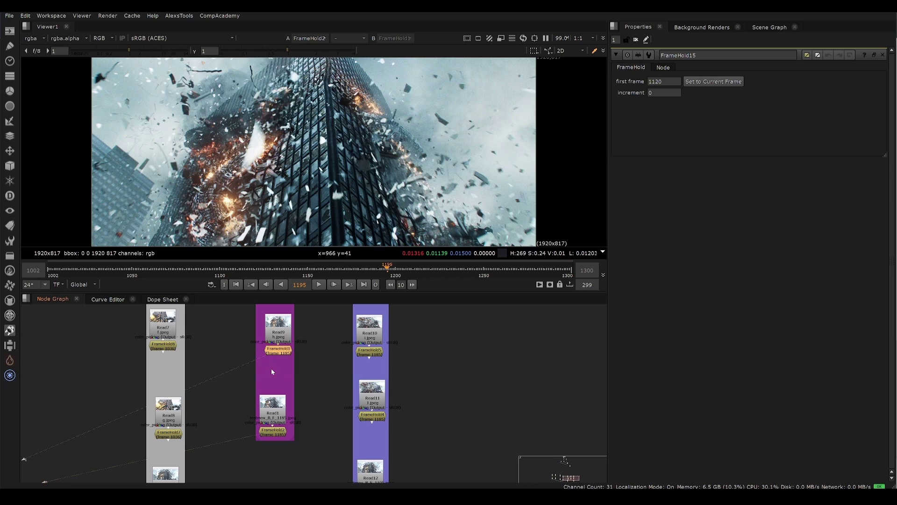
key(1)
drag(314, 411, 234, 457)
key(1)
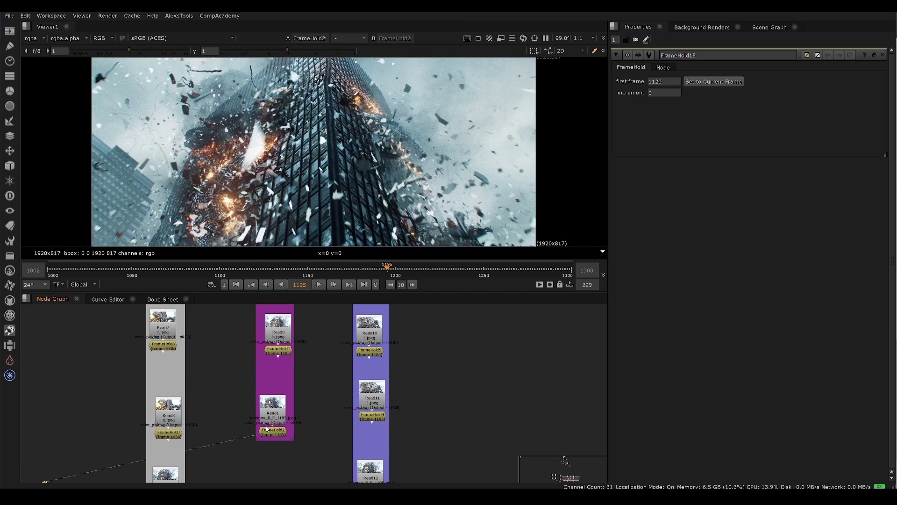
- View the held frames beneath Read10 and Read11 in the blue backdrop, finishing on the Read10 one
middle_drag(287, 427, 236, 420)
click(322, 344)
middle_drag(305, 365, 277, 449)
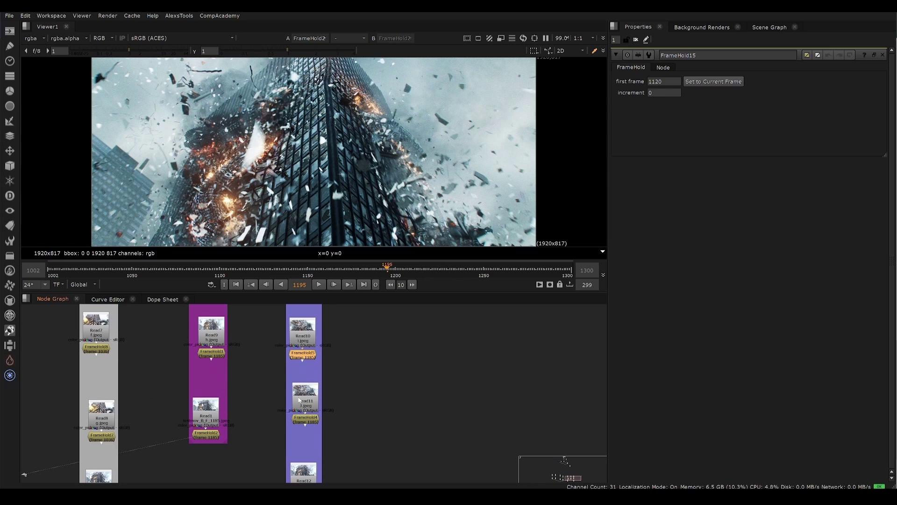
key(1)
click(325, 407)
click(306, 419)
key(1)
click(273, 430)
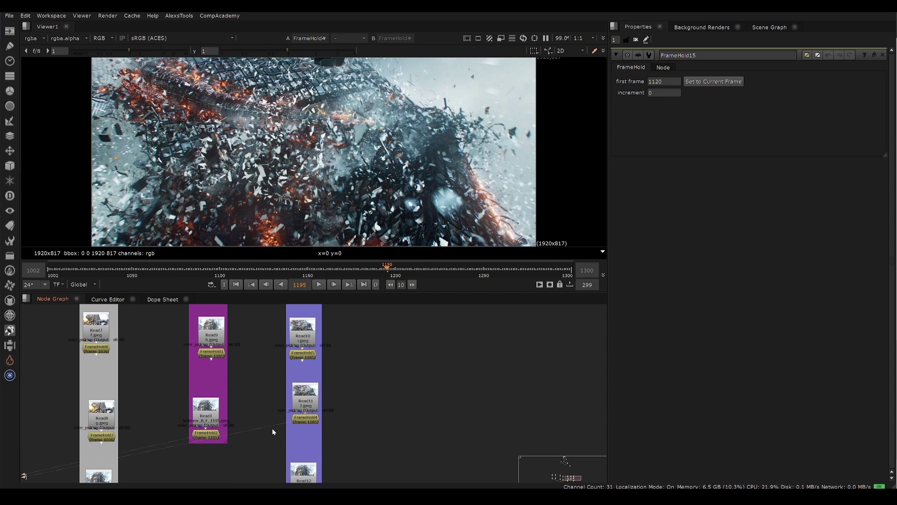
click(306, 354)
key(1)
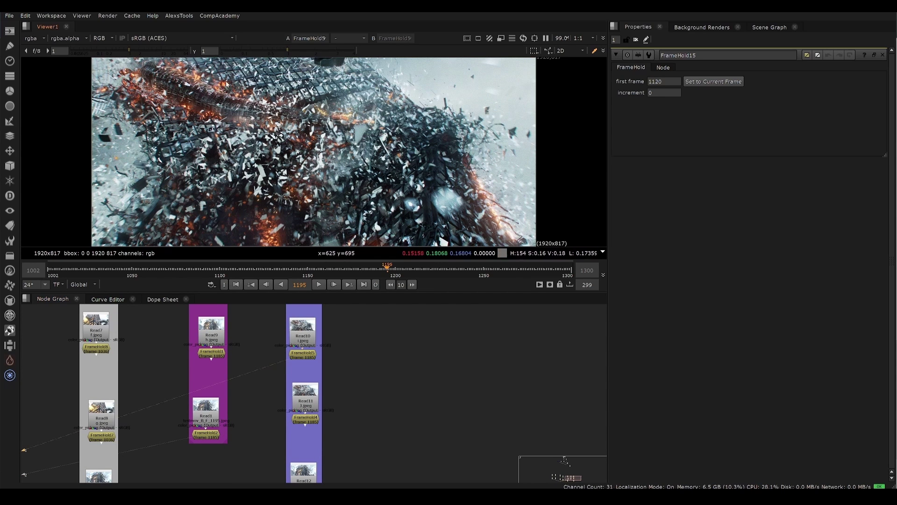
- Examine the tentacle, embers and debris in the Read10 held frame with the viewer enlarged
key(space)
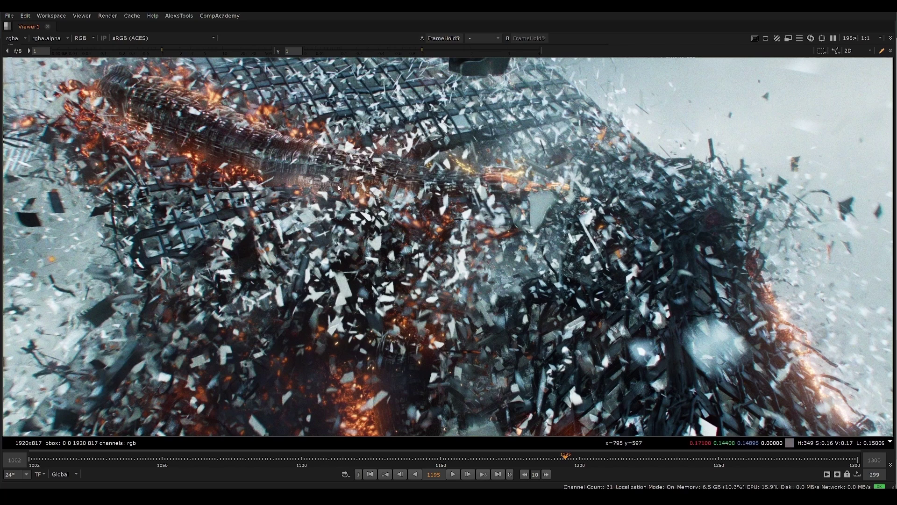
key(space)
key(space)
ctrl+shift+drag(184, 347, 301, 99)
key(space)
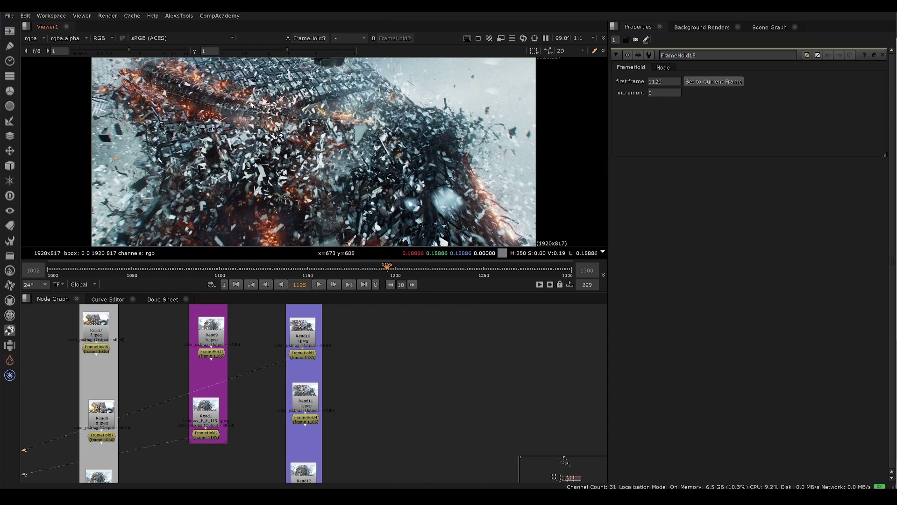
drag(269, 83, 203, 109)
drag(428, 104, 262, 183)
- Load the held frame beneath Read11 as the second viewer input, keeping the Read10 one as the first
drag(361, 404, 305, 437)
mouse_move(365, 398)
middle_down()
mouse_move(314, 389)
mouse_move(357, 392)
middle_up()
click(339, 414)
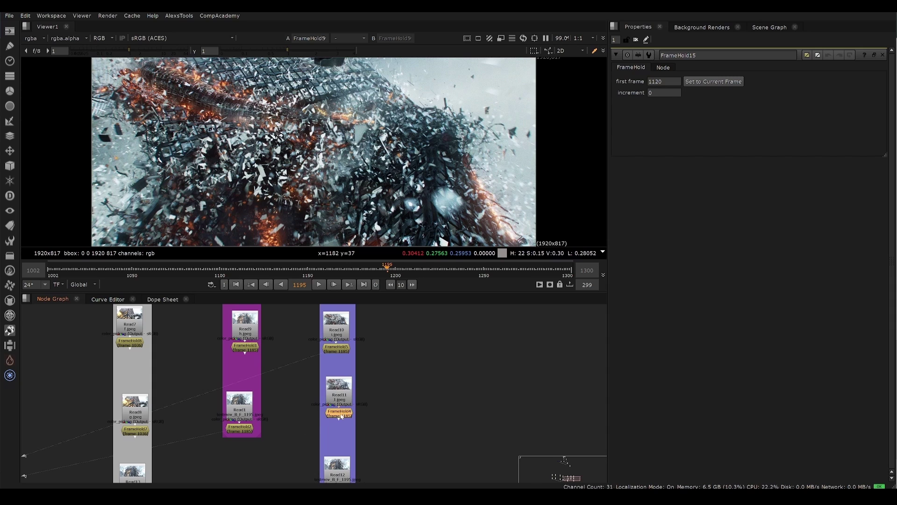
key(2)
click(279, 425)
key(1)
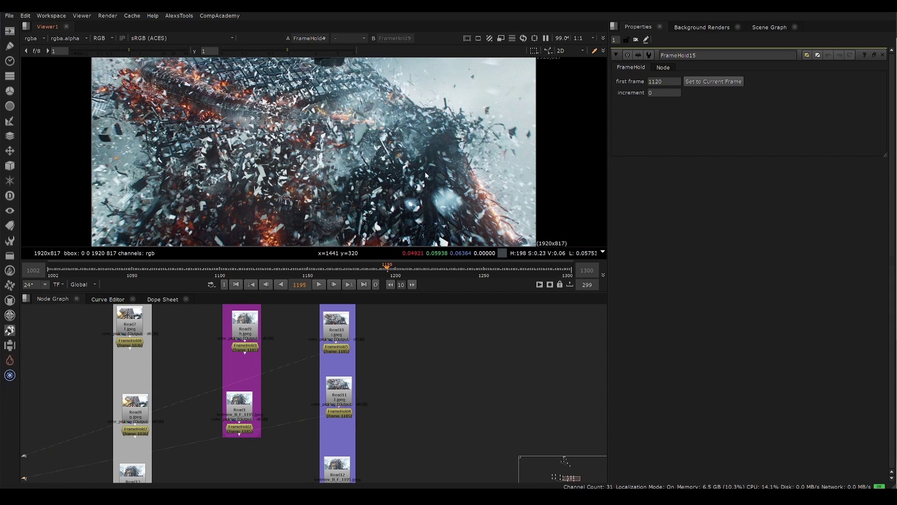
- Compare the Read10 and Read11 held frames in the enlarged viewer, checking the debris and dark facade, then the full frame
key(space)
middle_drag(507, 263, 419, 273)
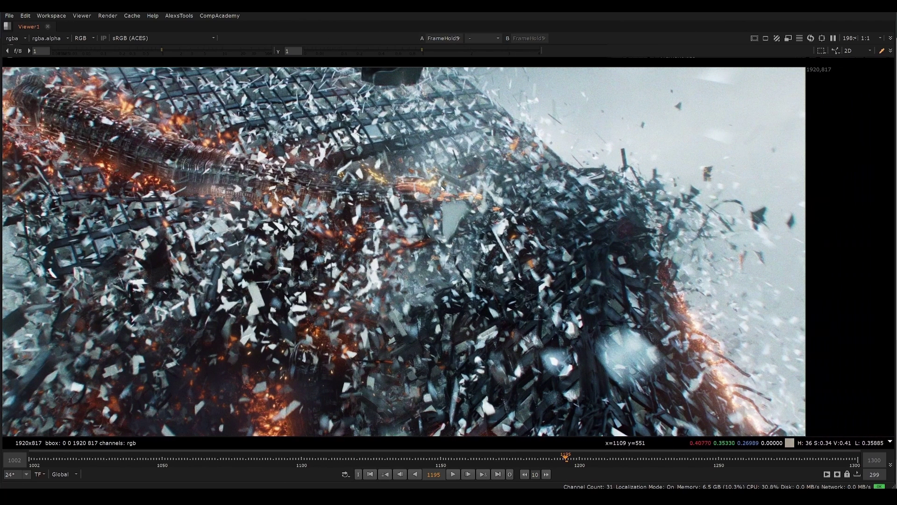
key(2)
key(1)
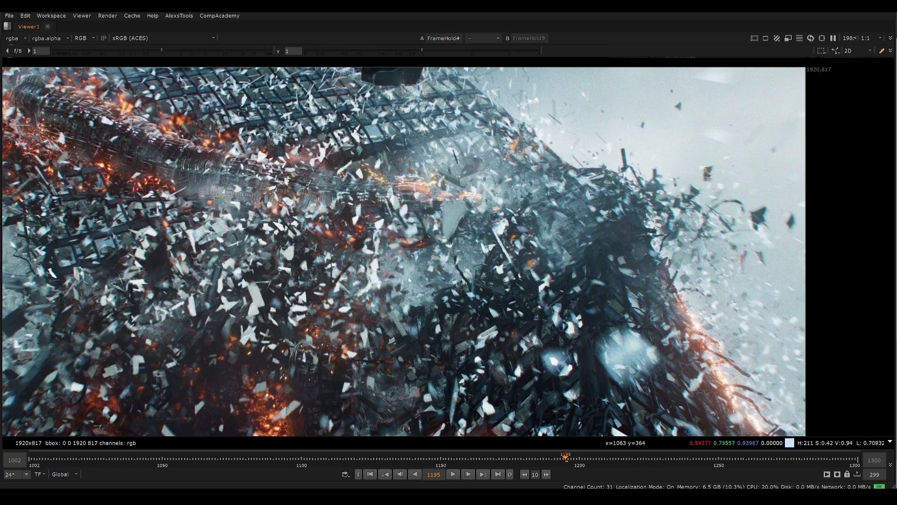
key(2)
key(1)
middle_drag(374, 207, 471, 247)
scroll(242, 182, up, 3)
key(2)
scroll(276, 195, down, 6)
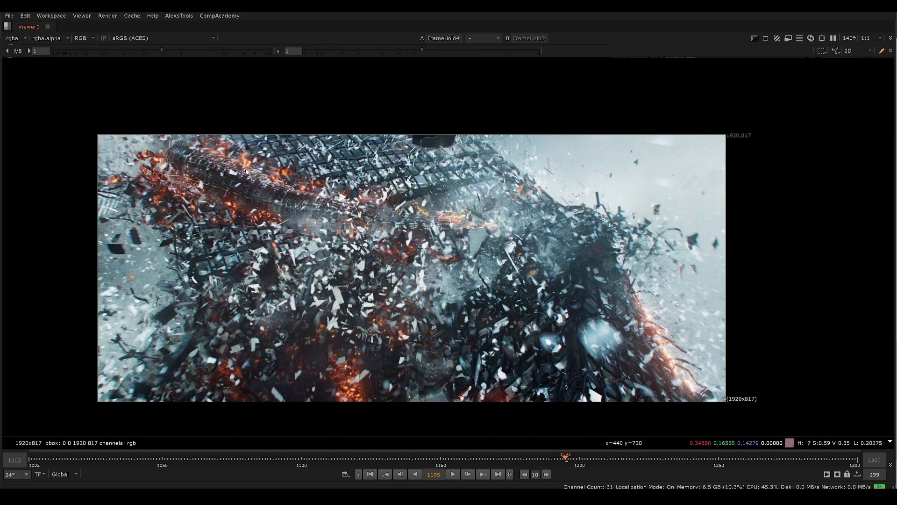
- Inspect the tentacle, surrounding embers and flying debris up close in the held frame pair
key(1)
scroll(237, 184, up, 4)
scroll(267, 181, up, 1)
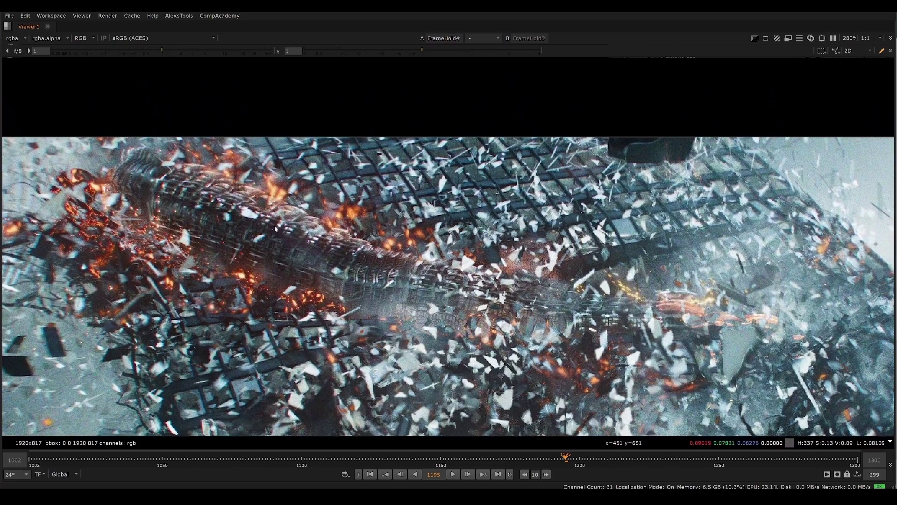
scroll(221, 207, down, 1)
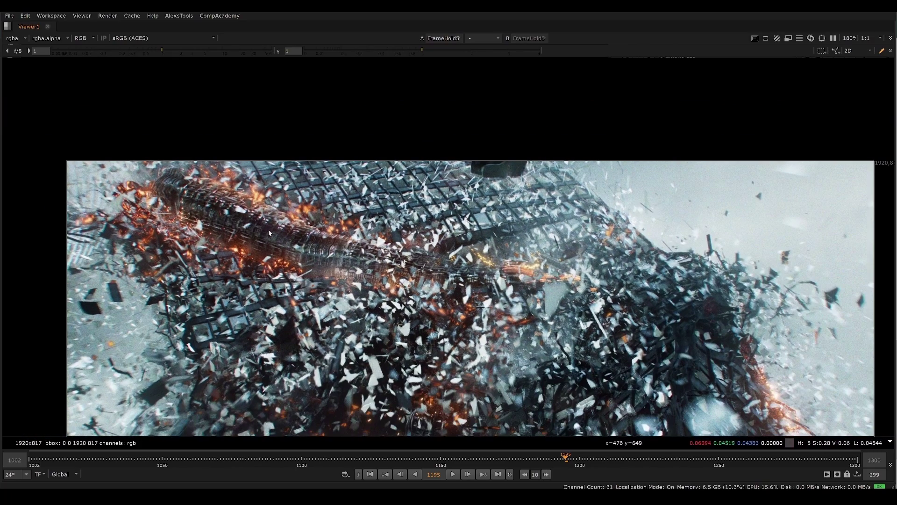
scroll(268, 229, up, 2)
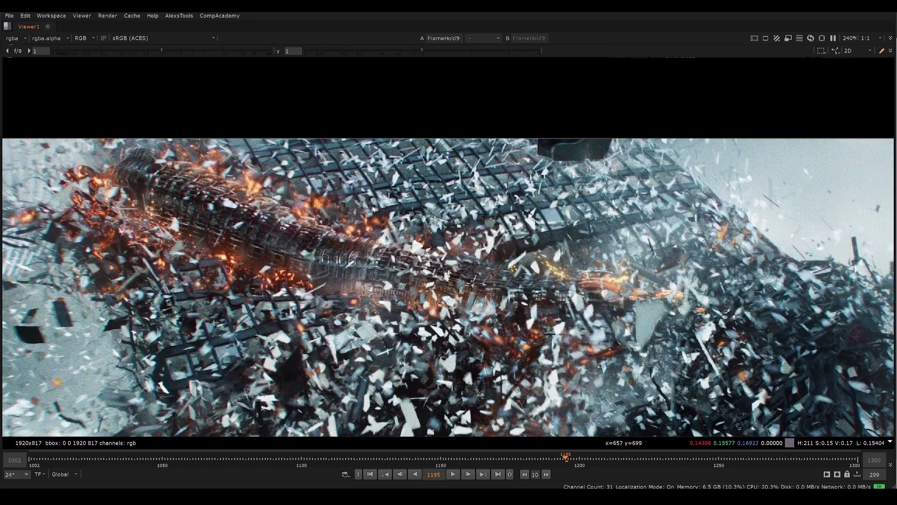
middle_drag(586, 303, 420, 208)
scroll(469, 185, down, 4)
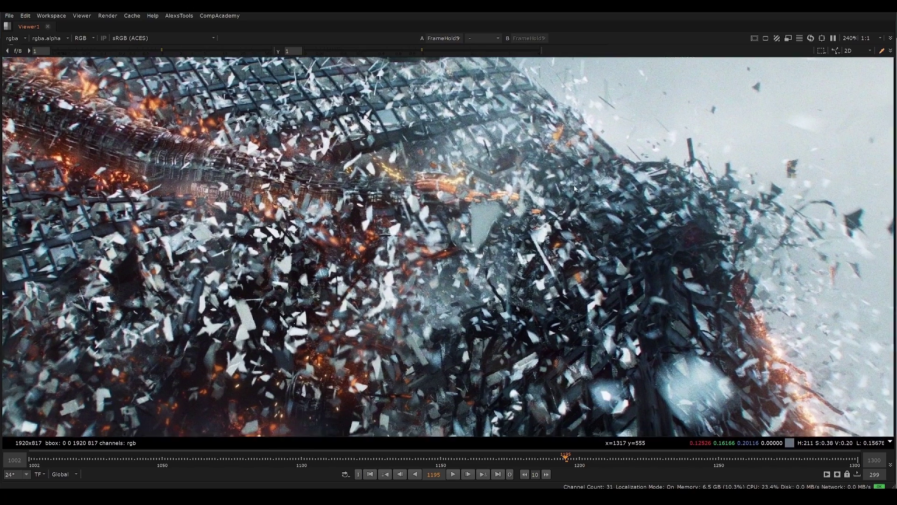
scroll(437, 208, down, 3)
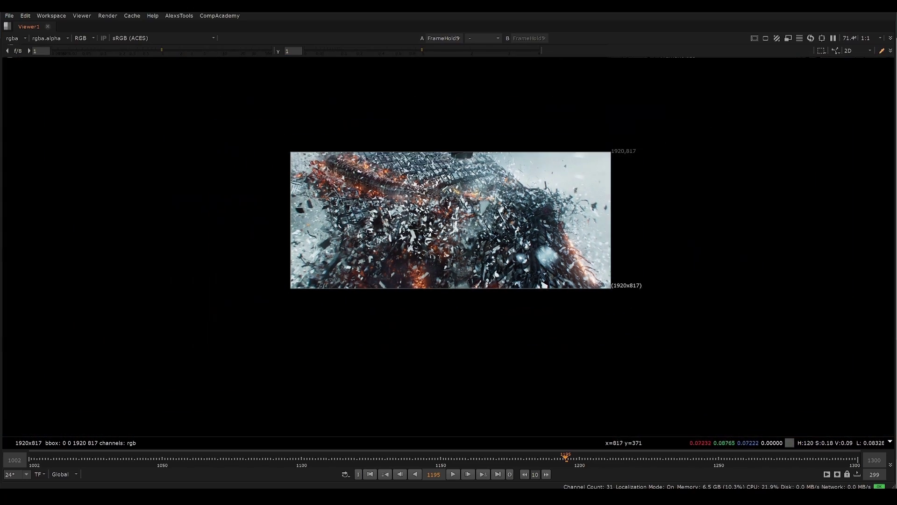
- Compare overall contrast and atmosphere between the Read10 and Read11 held frames at small and large magnifications
middle_drag(366, 204, 283, 255)
scroll(417, 260, down, 3)
scroll(397, 271, up, 3)
scroll(455, 207, up, 4)
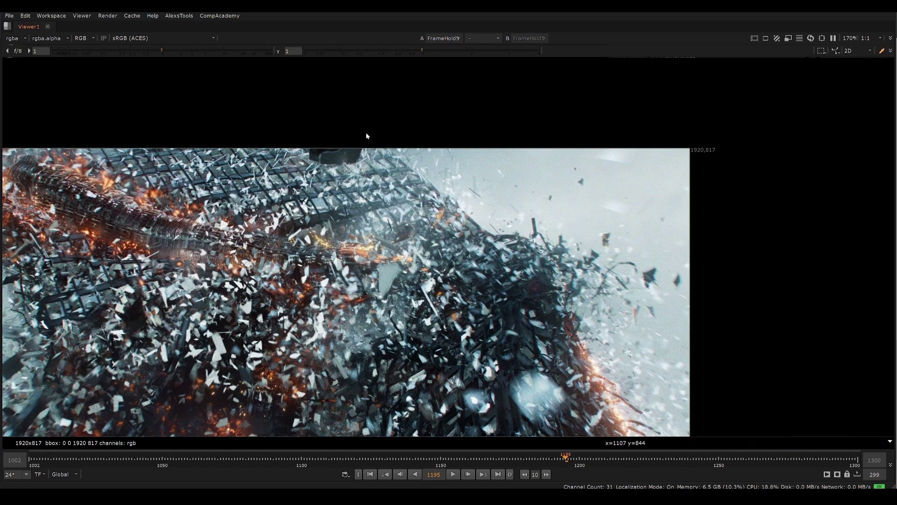
middle_drag(436, 320, 524, 267)
key(1)
key(2)
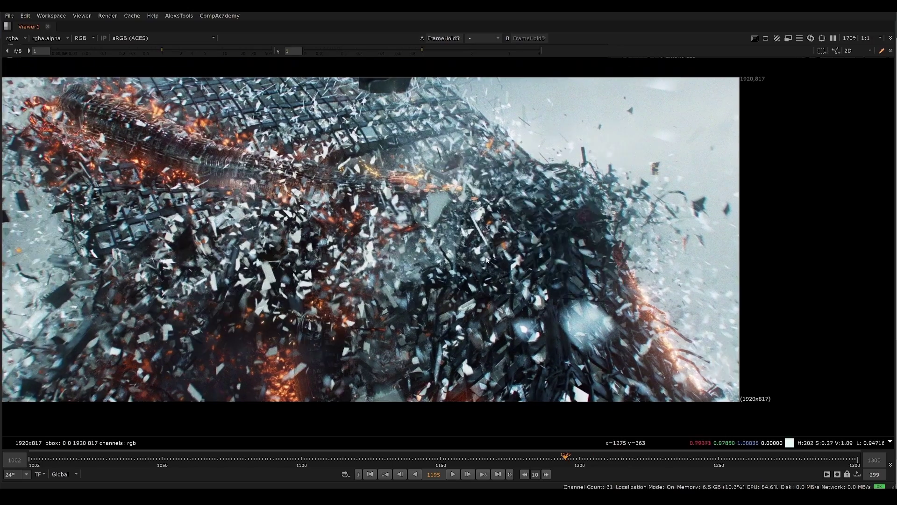
key(1)
key(2)
key(1)
scroll(531, 224, up, 4)
scroll(519, 203, down, 3)
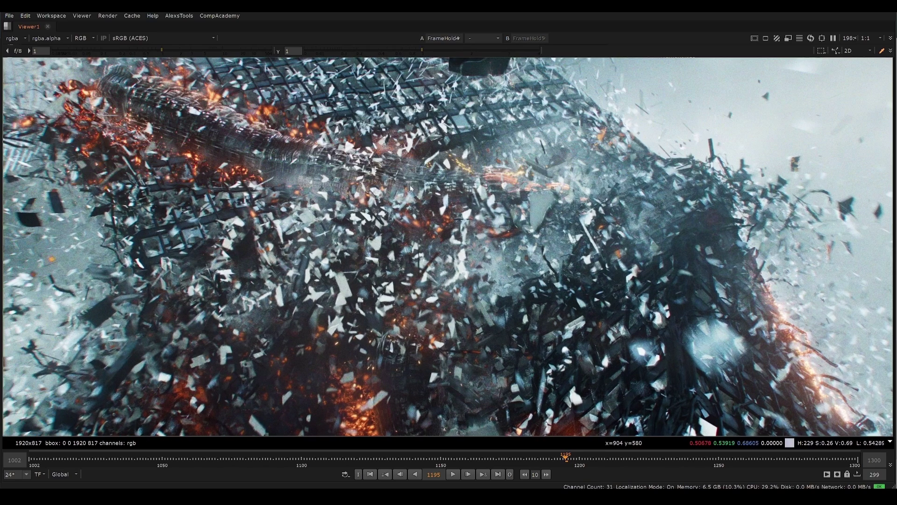
- Return to the node layout and view Read12's held frame and its unheld sequence in the blue backdrop
key(space)
scroll(325, 405, up, 3)
drag(369, 432, 264, 462)
key(2)
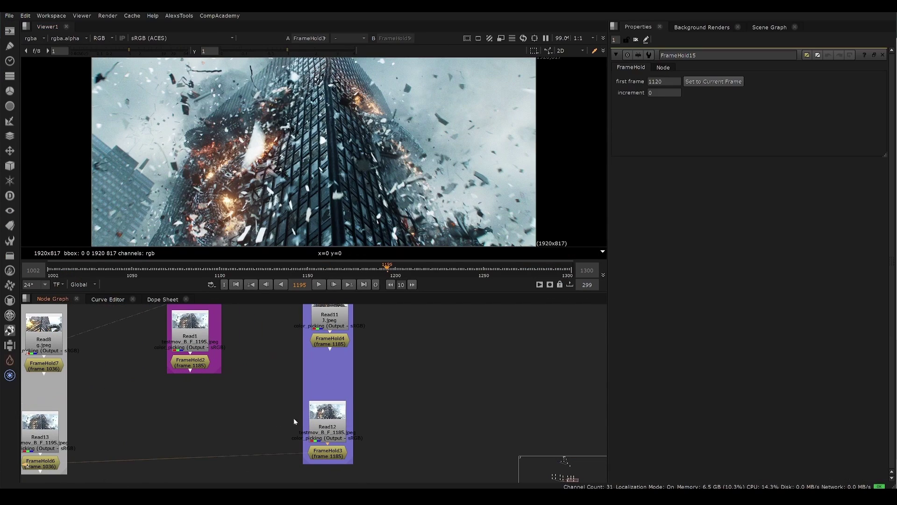
middle_drag(338, 315, 358, 398)
key(2)
middle_drag(364, 475, 348, 398)
click(340, 433)
key(1)
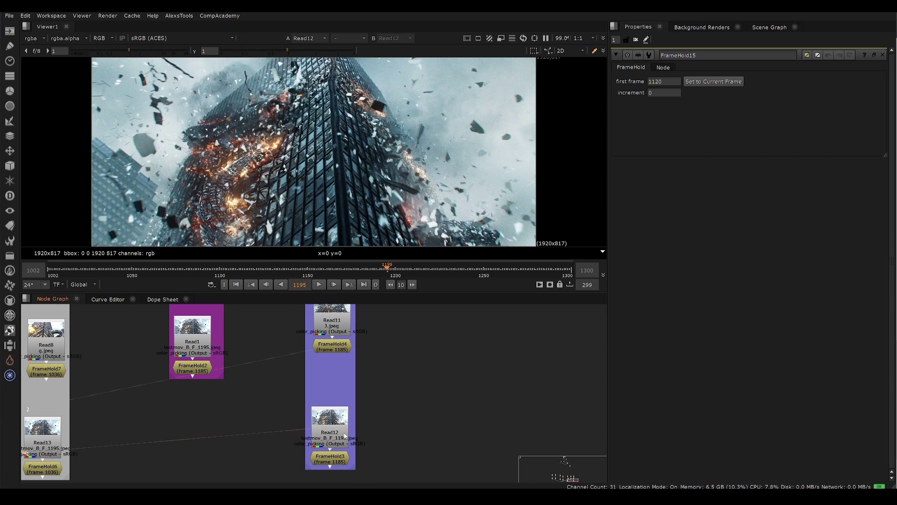
- Advance Read12's sequence to frame 1271 and open the properties of the frame hold beneath it
drag(401, 278, 523, 274)
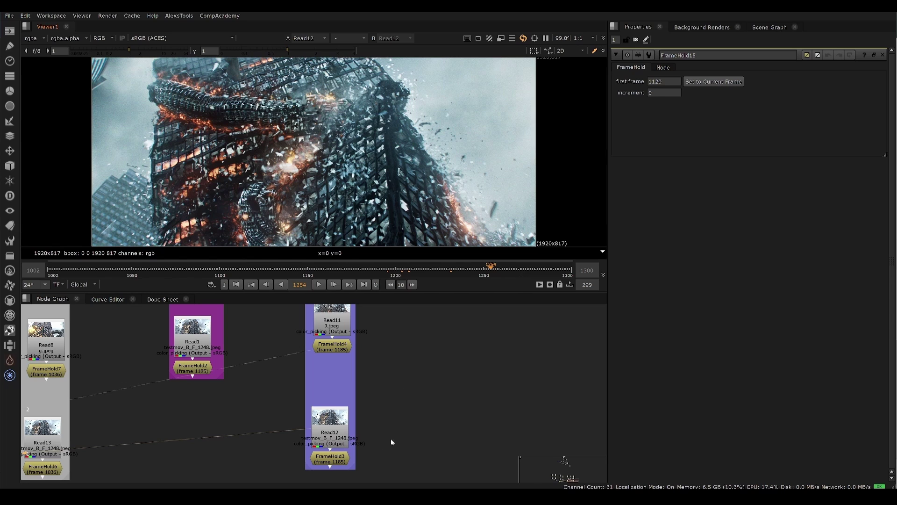
click(328, 462)
key(1)
double_click(339, 463)
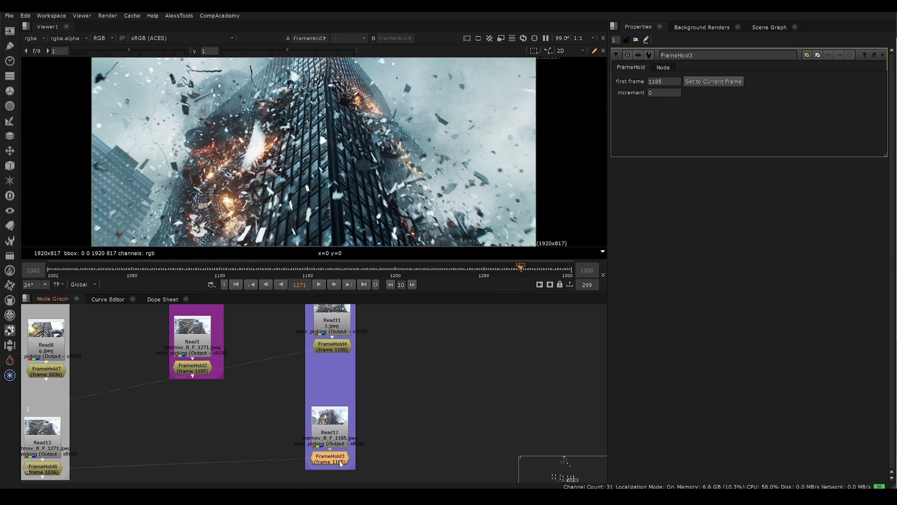
- View Read11 as a reference and scrub Read12's sequence from frame 1253 to 1280 to find the matching moment
middle_drag(362, 360, 362, 382)
click(340, 348)
key(1)
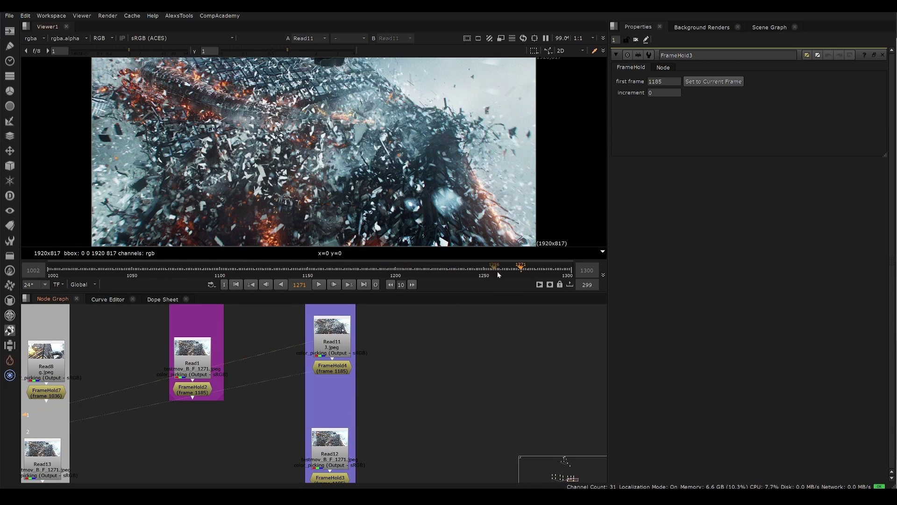
drag(518, 274, 491, 277)
click(333, 459)
middle_drag(335, 458, 323, 429)
key(1)
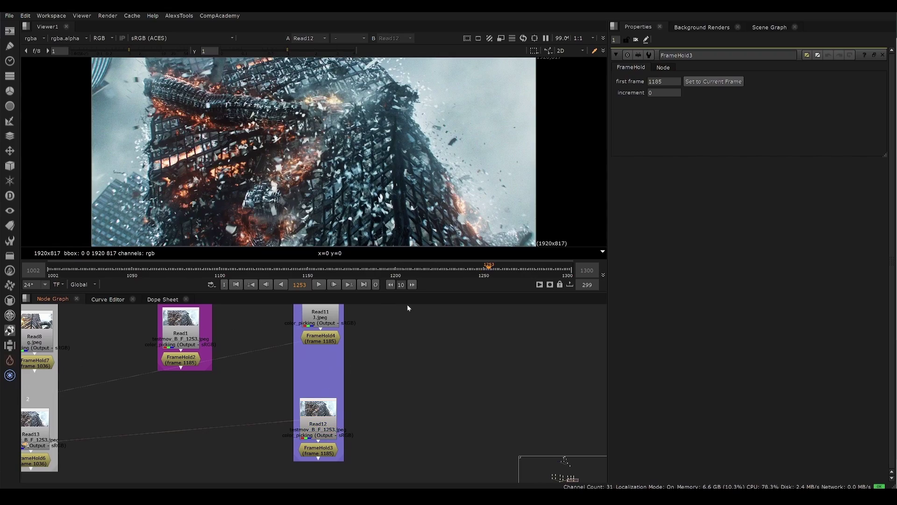
drag(490, 271, 535, 273)
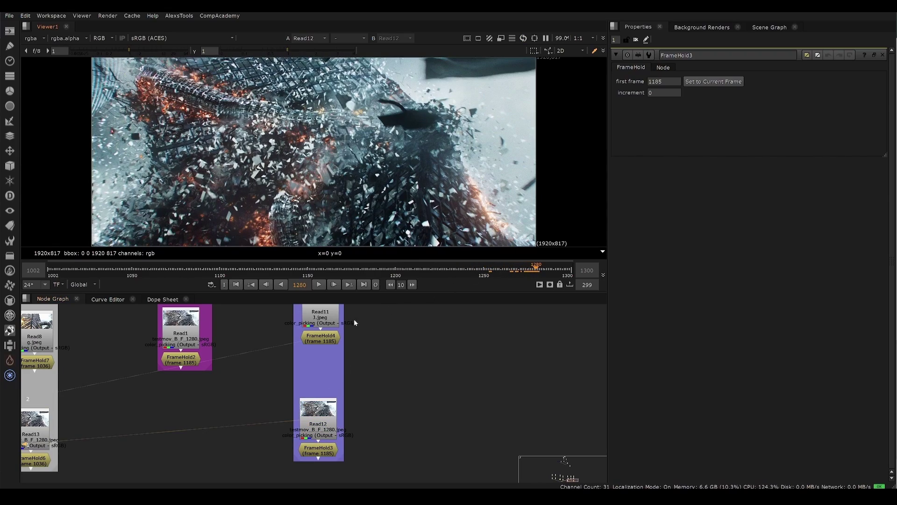
- Load Read11 as the first viewer input and Read12 as the second, and compare them at frame 1280
click(333, 319)
key(1)
click(324, 426)
key(2)
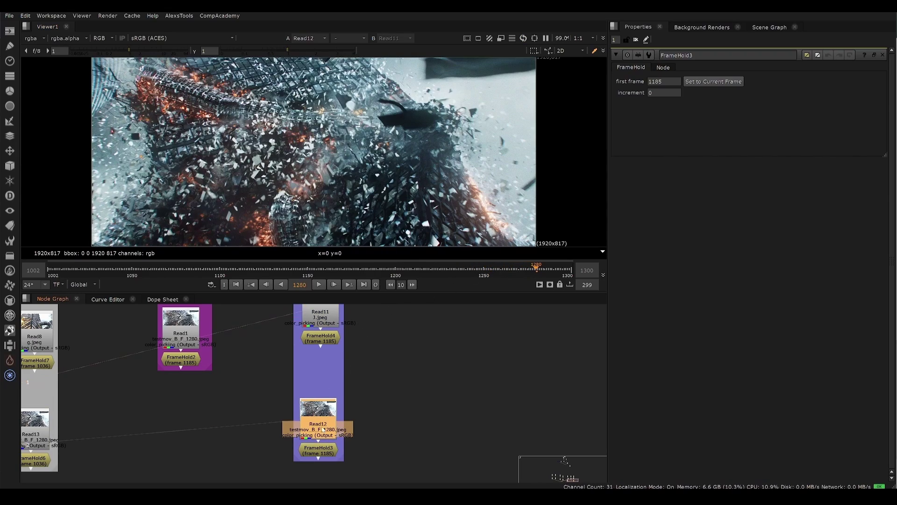
click(377, 417)
key(1)
key(2)
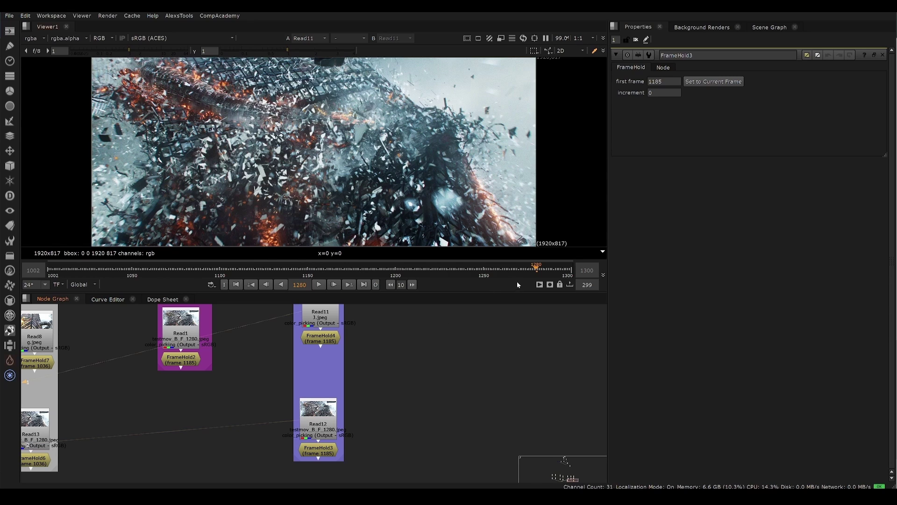
- Move the timeline to frame 1290 and compare Read11 with Read12 by switching between the viewer inputs
click(321, 317)
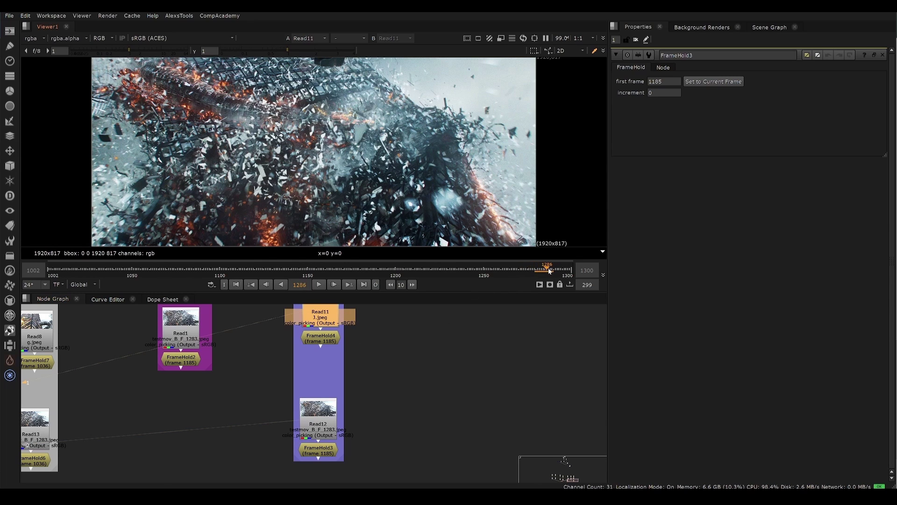
drag(495, 272, 514, 271)
click(397, 395)
key(2)
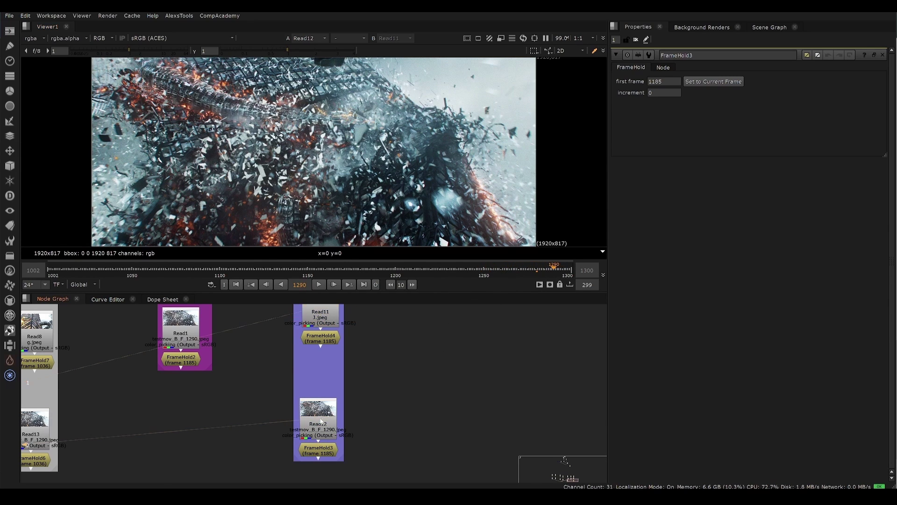
key(1)
key(2)
key(1)
key(2)
key(1)
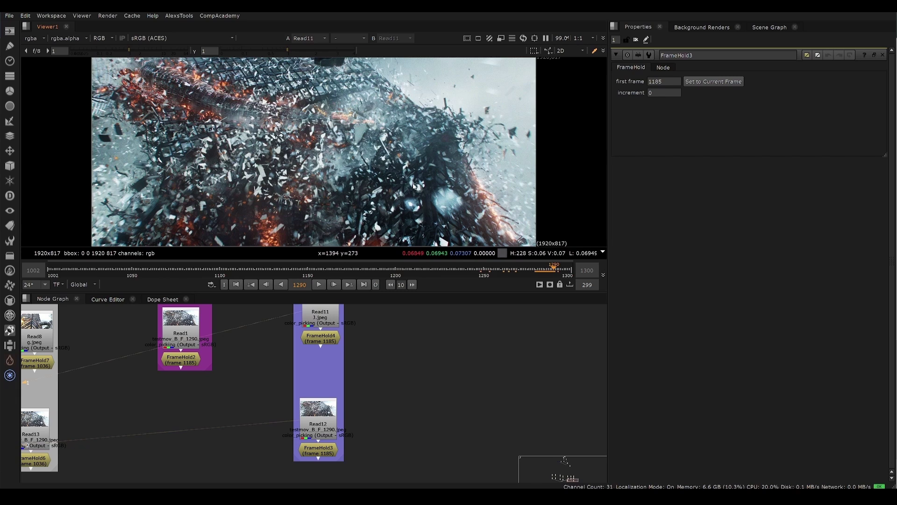
- View Read10 at the head of the blue backdrop as the first viewer input
middle_drag(346, 313, 369, 403)
middle_drag(355, 341, 351, 402)
click(346, 362)
key(1)
click(387, 352)
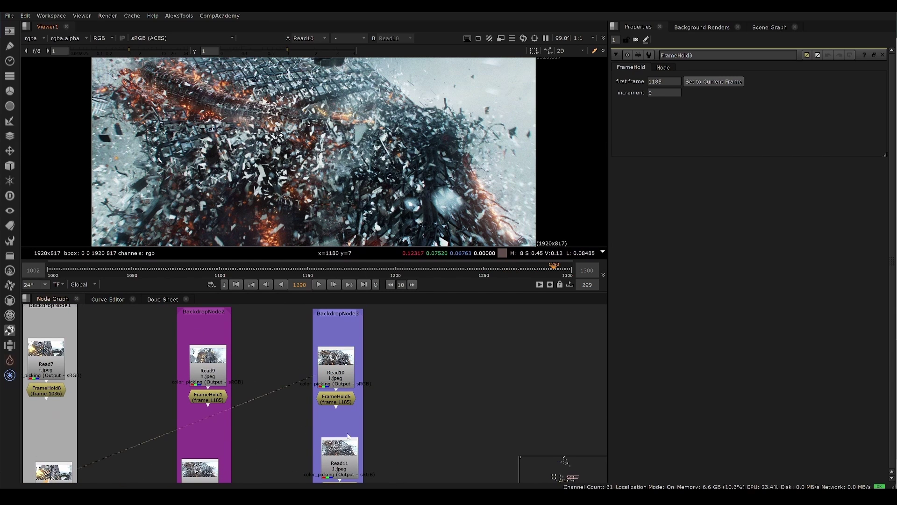
middle_drag(351, 413, 352, 418)
middle_drag(365, 464, 350, 402)
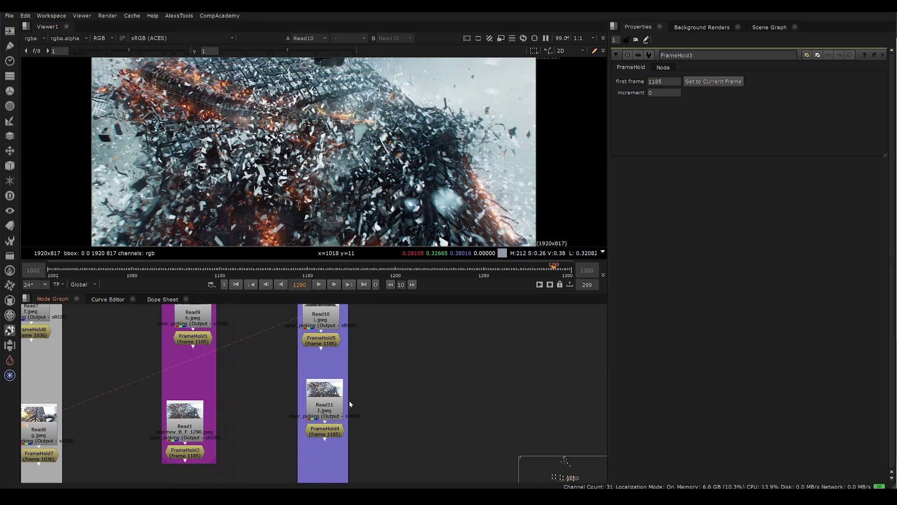
- Load Read11 as the second viewer input to view it against Read10 at frame 1290
click(343, 414)
drag(337, 409, 337, 403)
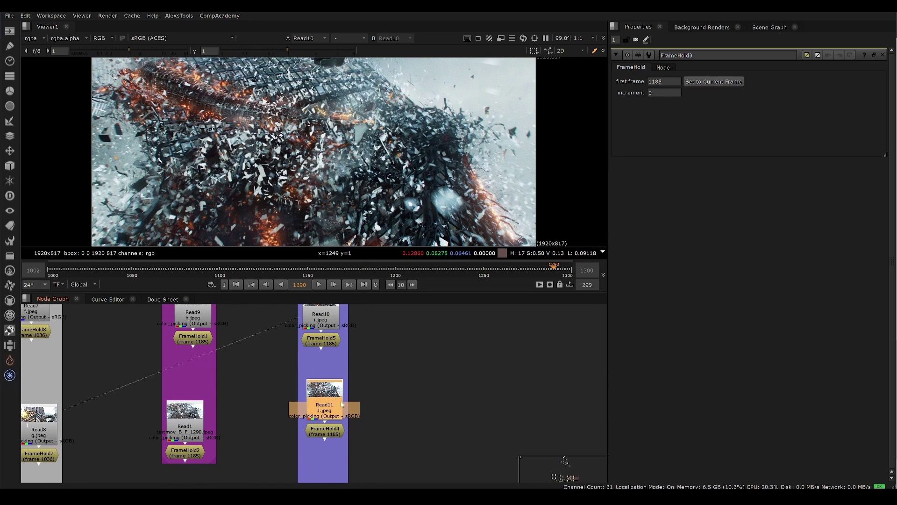
key(2)
click(332, 367)
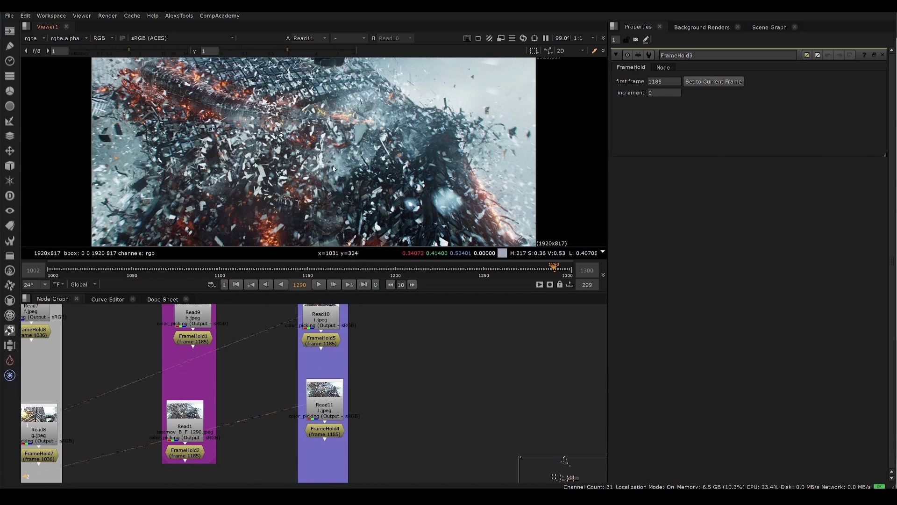
key(space)
key(space)
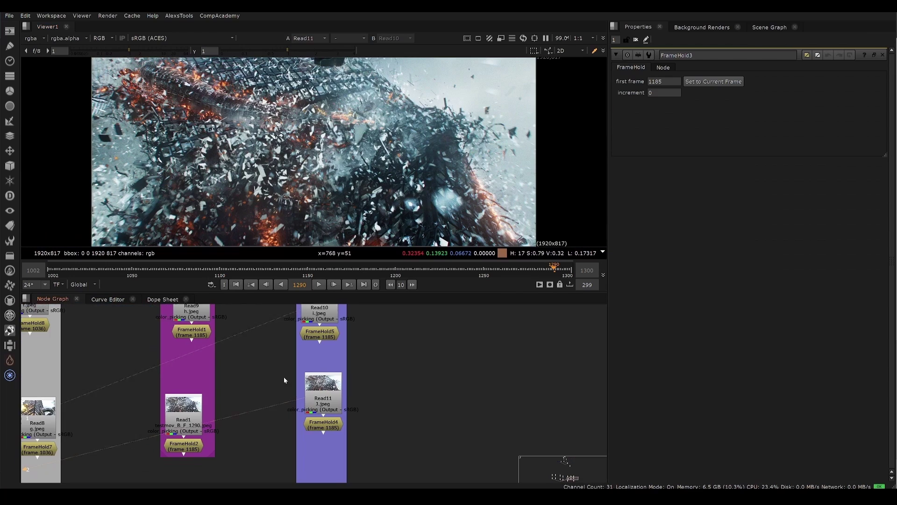
- Load Read12 as the second viewer input and compare it with Read10 in the full-size viewer by alternating between the inputs
click(319, 391)
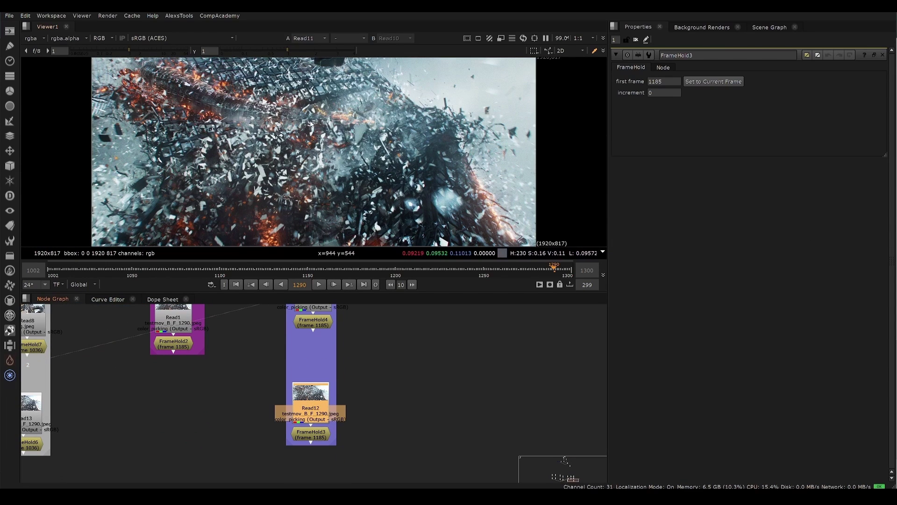
key(1)
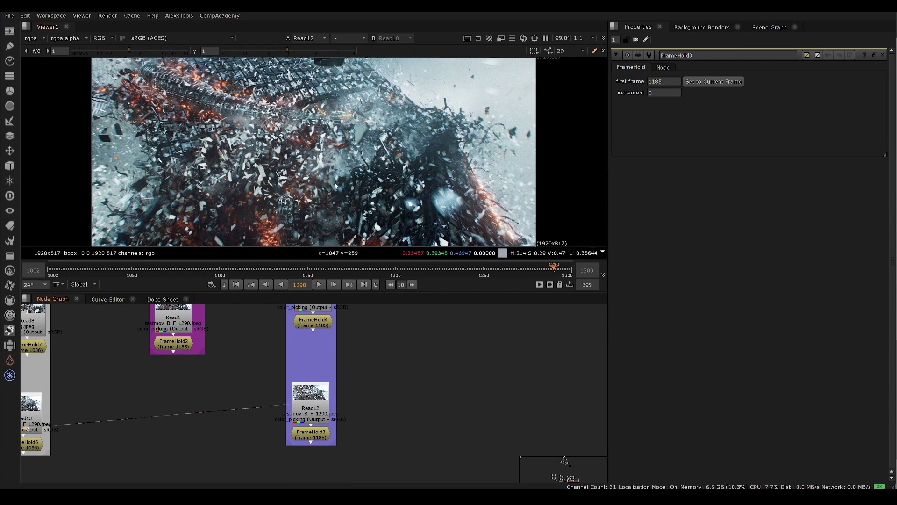
key(space)
key(1)
key(2)
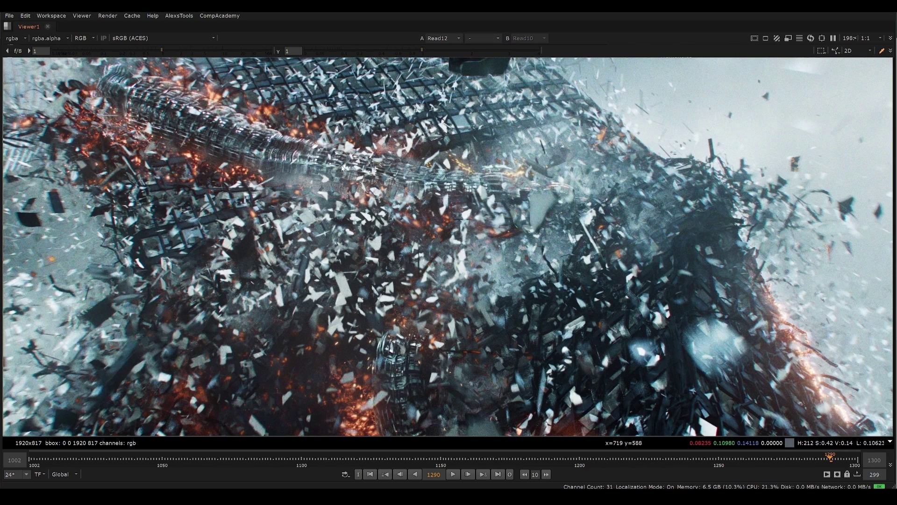
key(1)
key(2)
key(1)
key(2)
key(1)
- Compare the tentacle and surrounding embers up close between Read10 and Read12 by alternating the viewer inputs
middle_drag(296, 149, 302, 204)
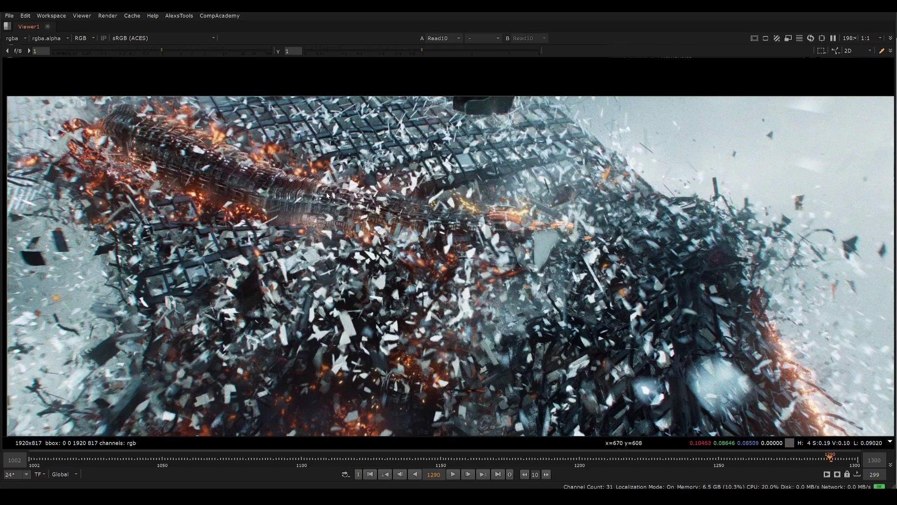
scroll(282, 196, down, 1)
scroll(264, 188, up, 2)
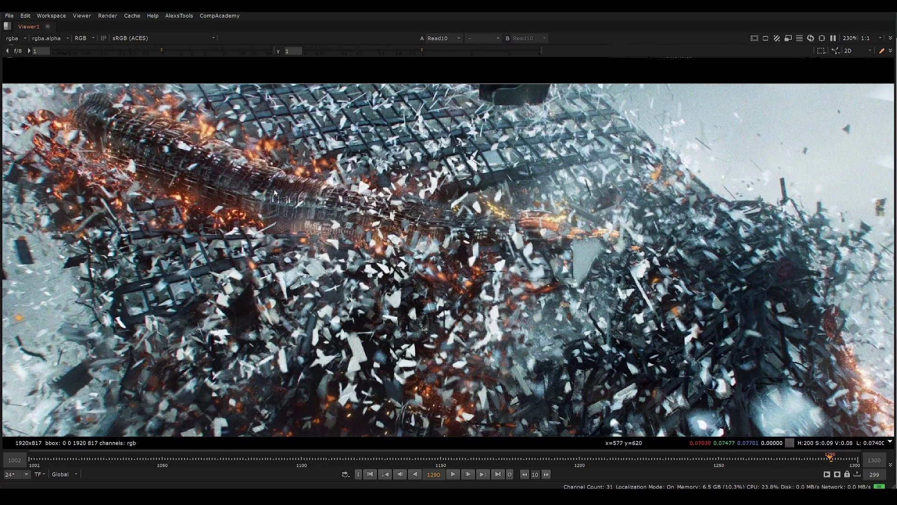
key(2)
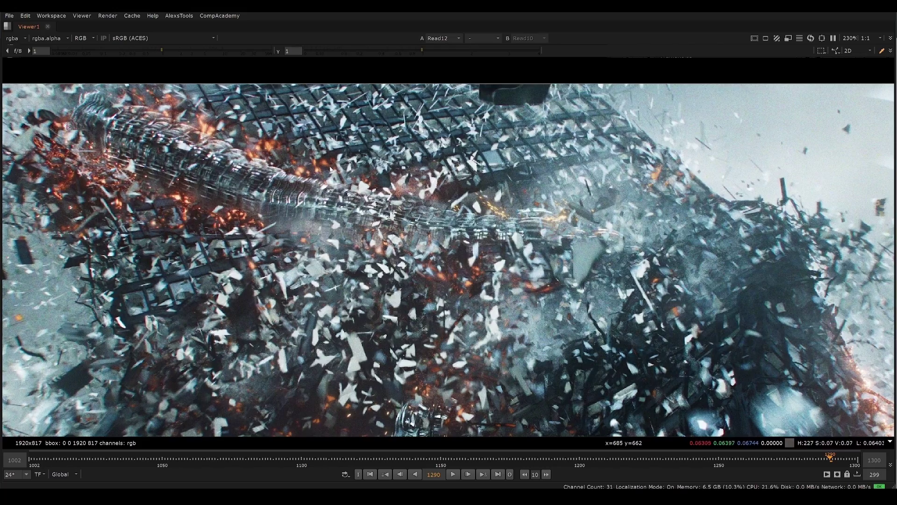
key(1)
drag(372, 96, 258, 186)
key(2)
key(1)
key(2)
key(1)
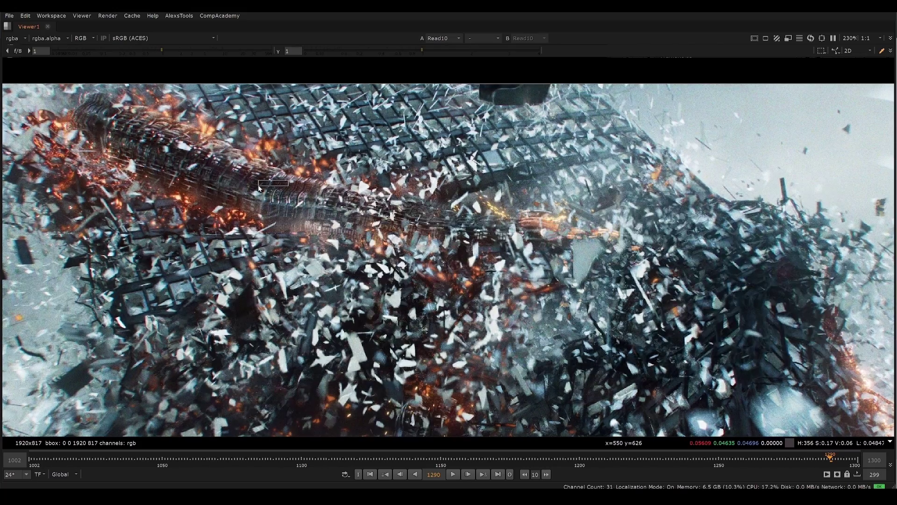
key(2)
key(1)
key(2)
- Compare the whole frame of Read10 and Read12 by alternating between the two viewer inputs
scroll(281, 177, down, 4)
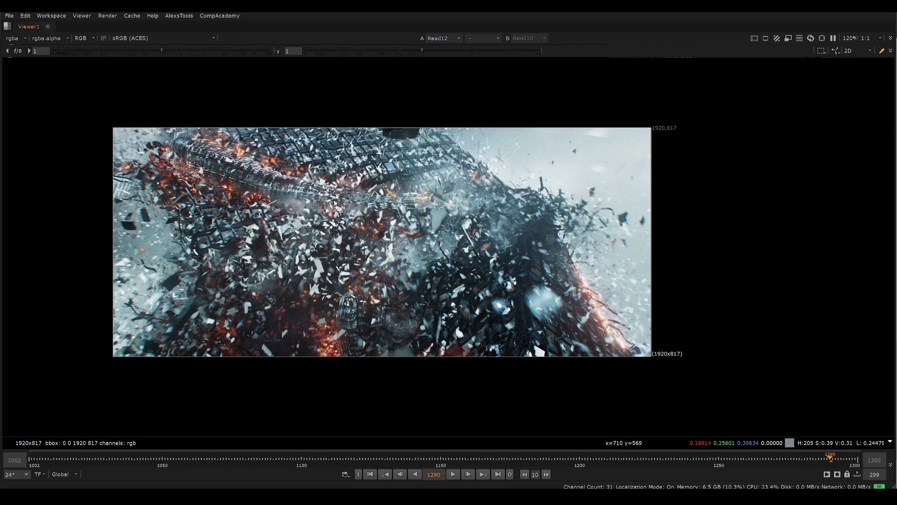
key(1)
scroll(195, 142, up, 2)
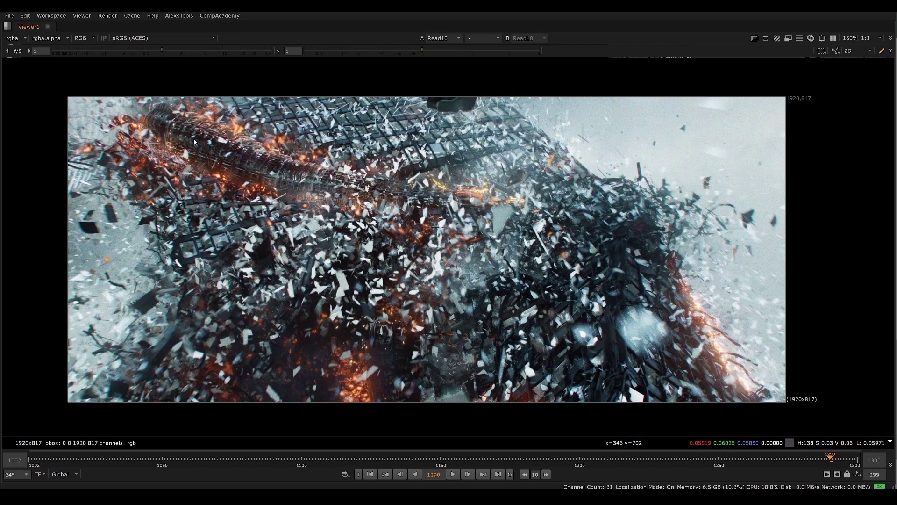
key(2)
key(1)
key(2)
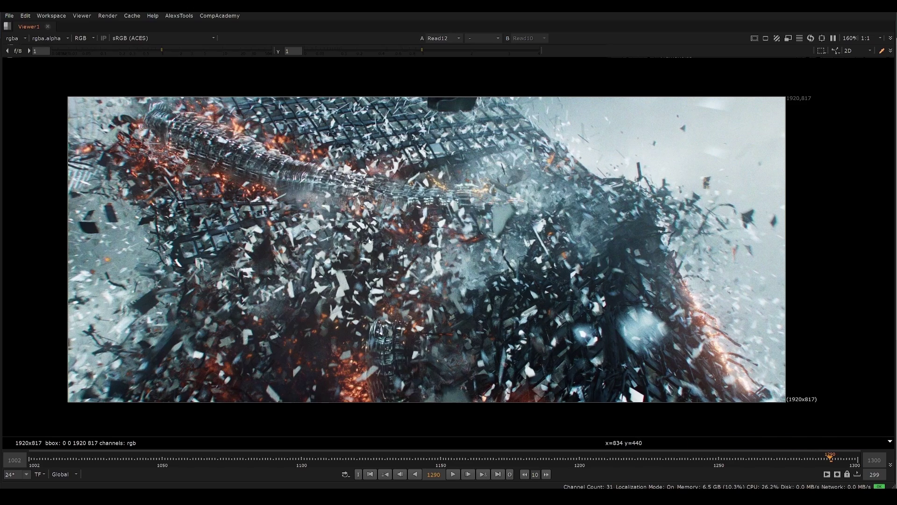
key(1)
key(2)
key(1)
key(2)
- Compare the smoke and dark debris on the tower's right side between Read10 and Read12, and restore the split workspace
drag(629, 128, 440, 276)
key(1)
key(2)
key(1)
key(2)
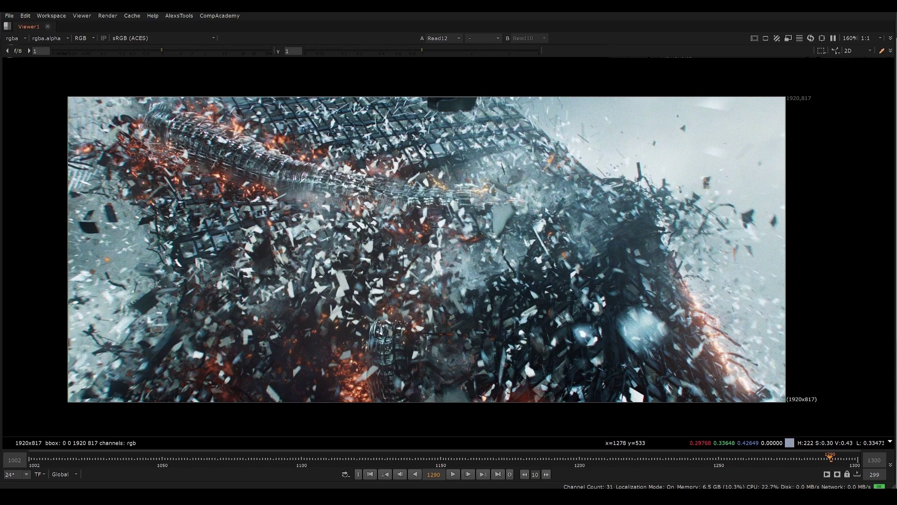
key(1)
key(2)
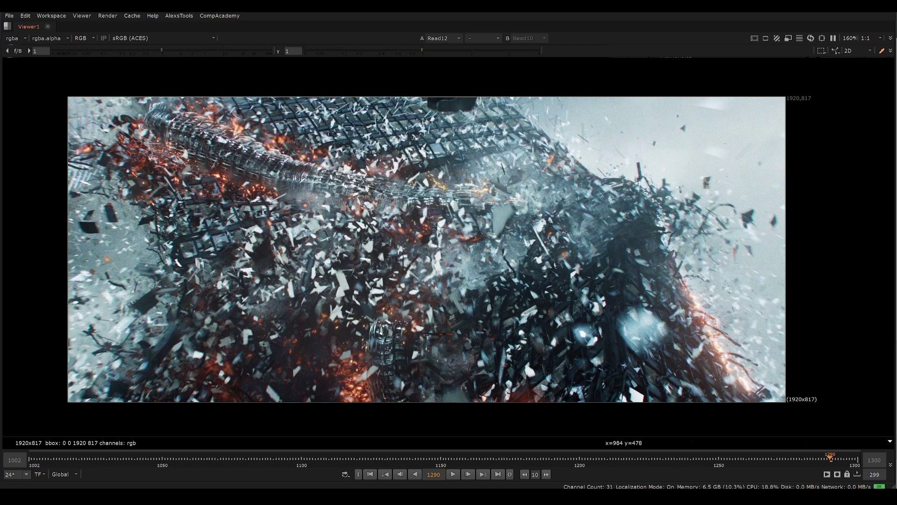
scroll(252, 166, down, 4)
key(f)
key(space)
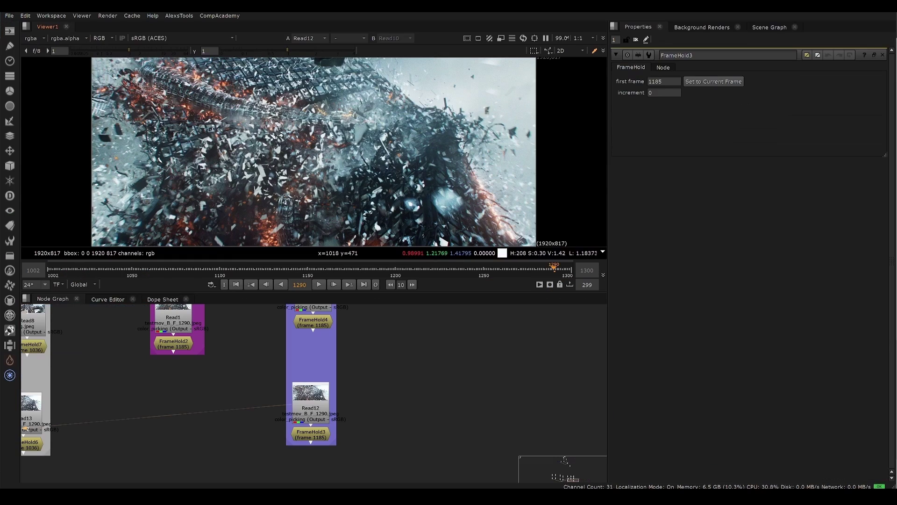
- Load Merge1 from the main script as the first viewer input and compare it full-size with Read12
scroll(334, 433, down, 8)
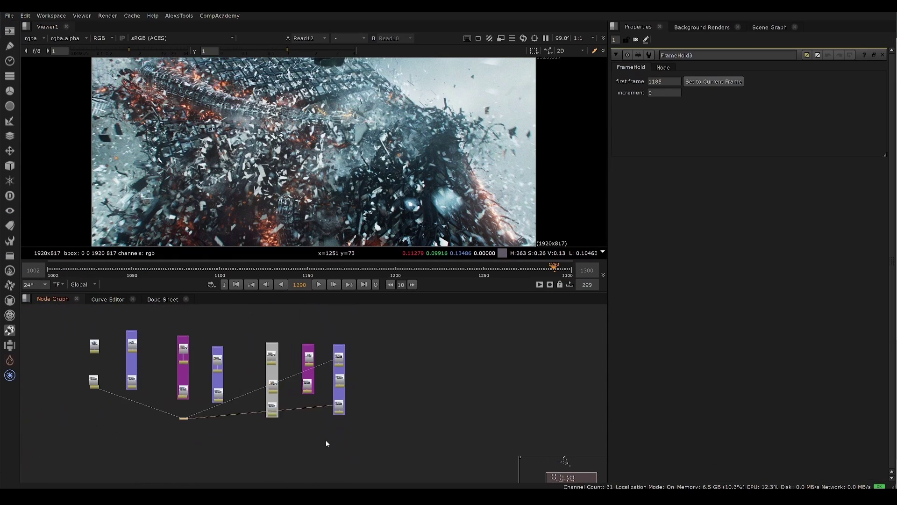
middle_drag(275, 325, 306, 380)
scroll(308, 381, up, 5)
click(294, 390)
key(1)
click(274, 444)
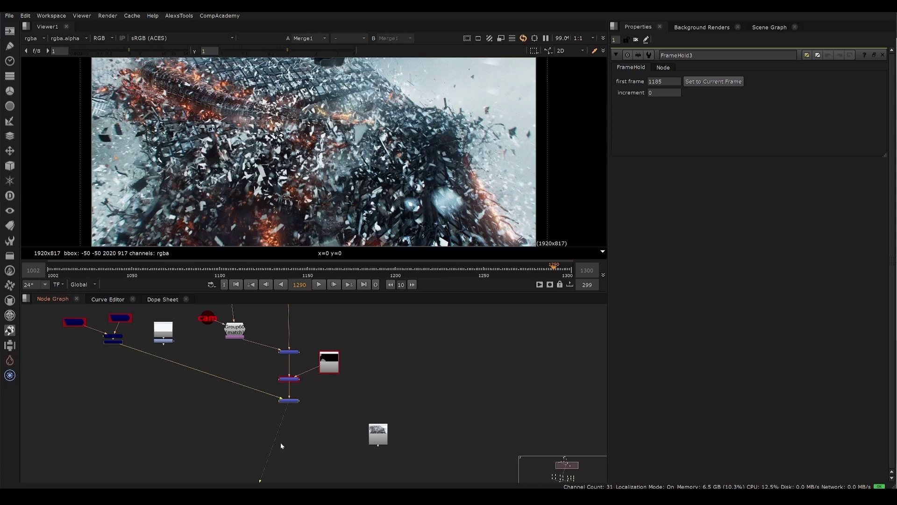
key(space)
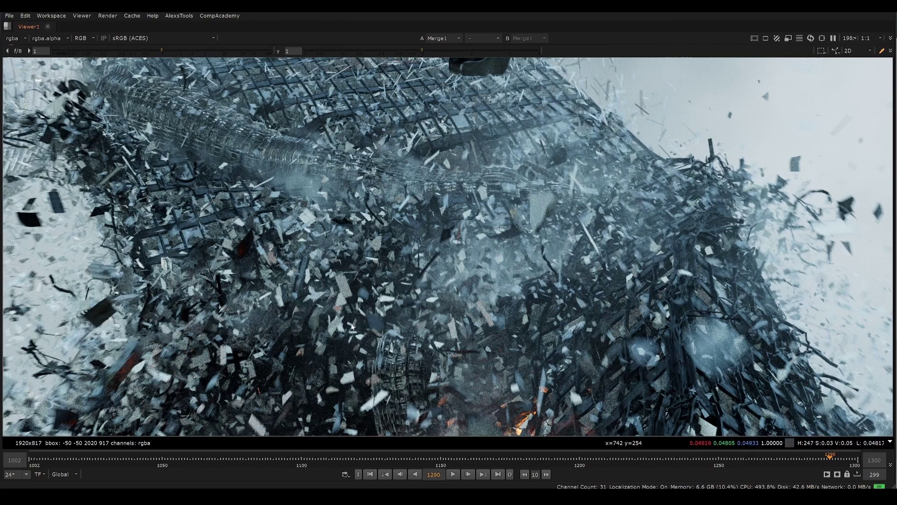
key(2)
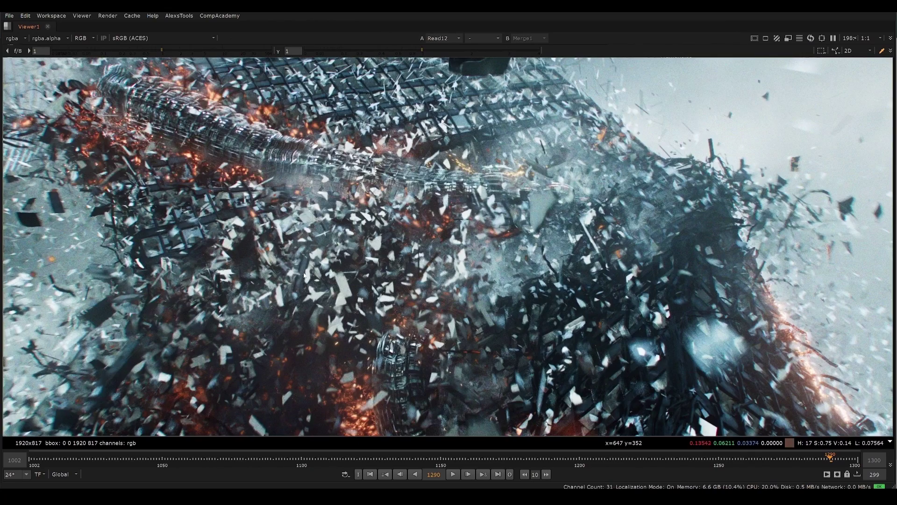
scroll(327, 248, down, 4)
scroll(344, 247, up, 1)
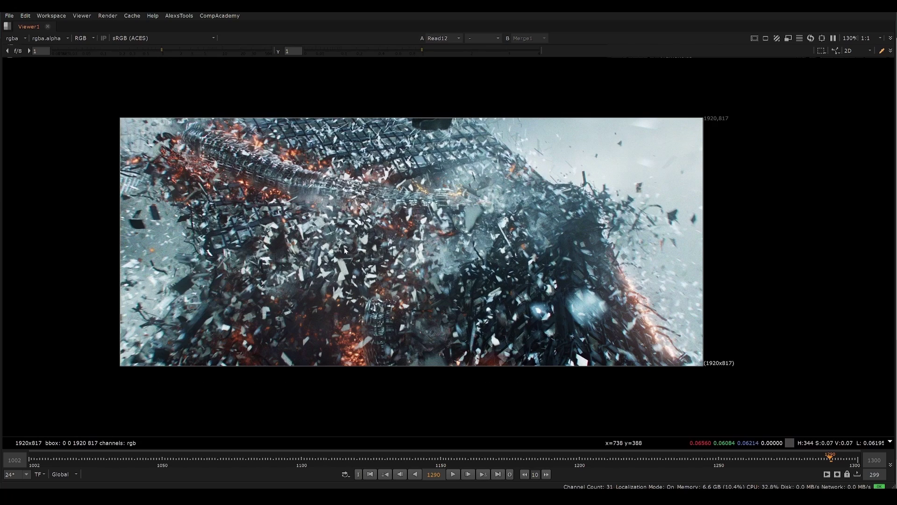
- Return to the node graph and bring up the grey, purple and blue backdrops of reference frames
key(space)
scroll(328, 169, down, 3)
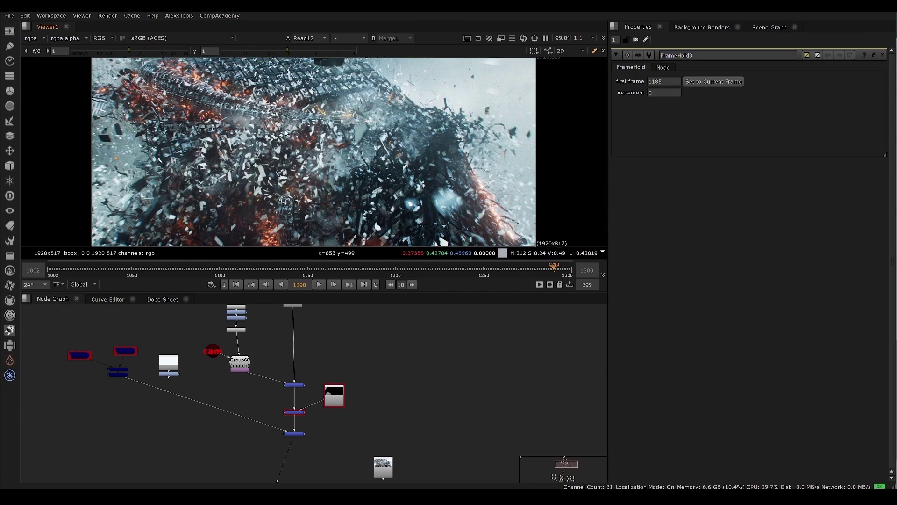
scroll(325, 162, up, 1)
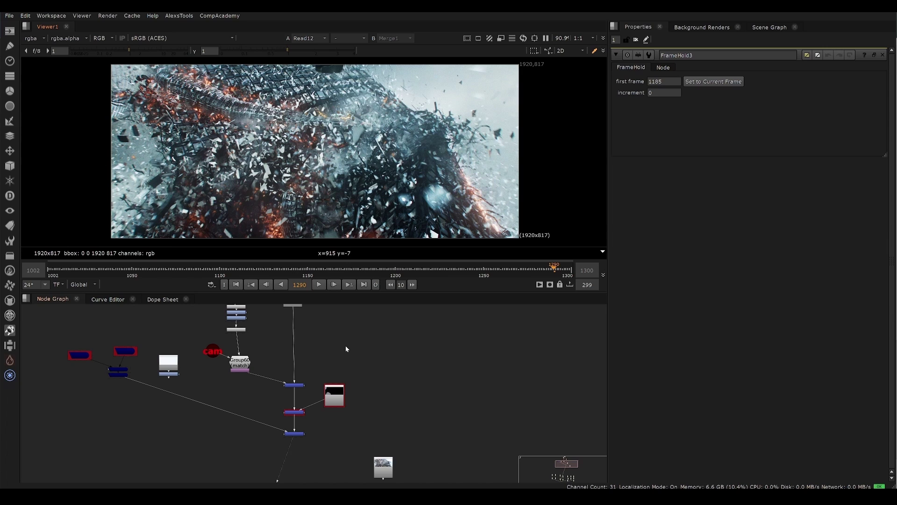
middle_drag(277, 367, 278, 354)
scroll(278, 354, down, 5)
middle_drag(276, 423, 283, 271)
scroll(331, 346, up, 5)
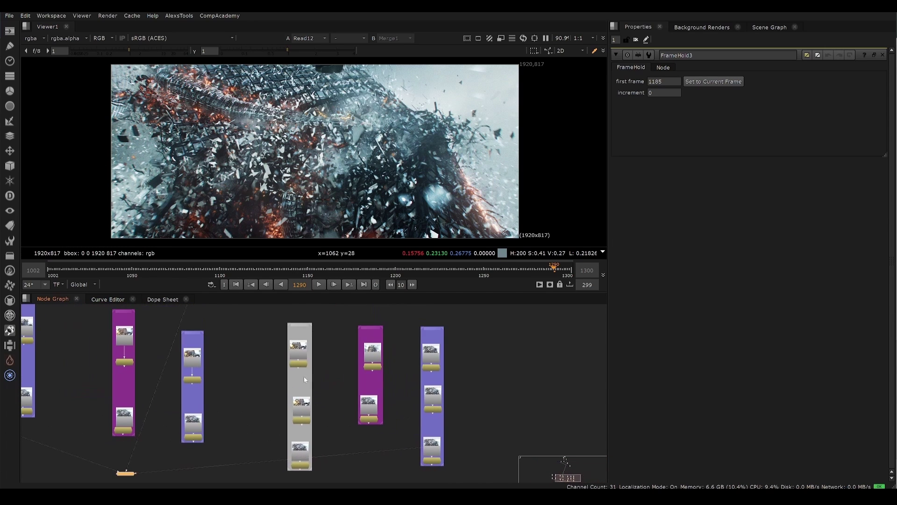